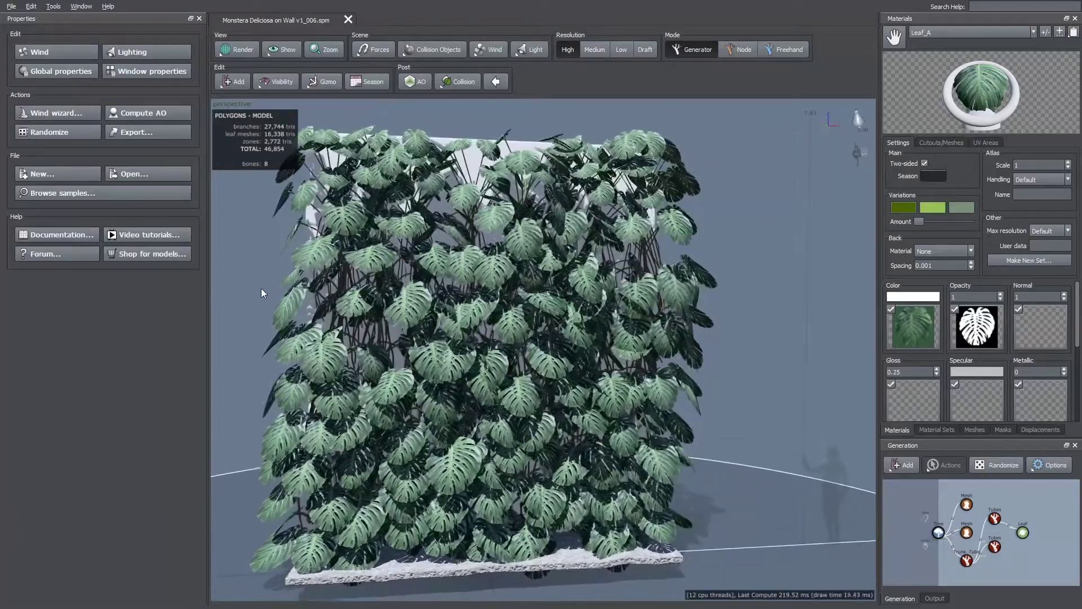
scroll(285, 288, up, 3)
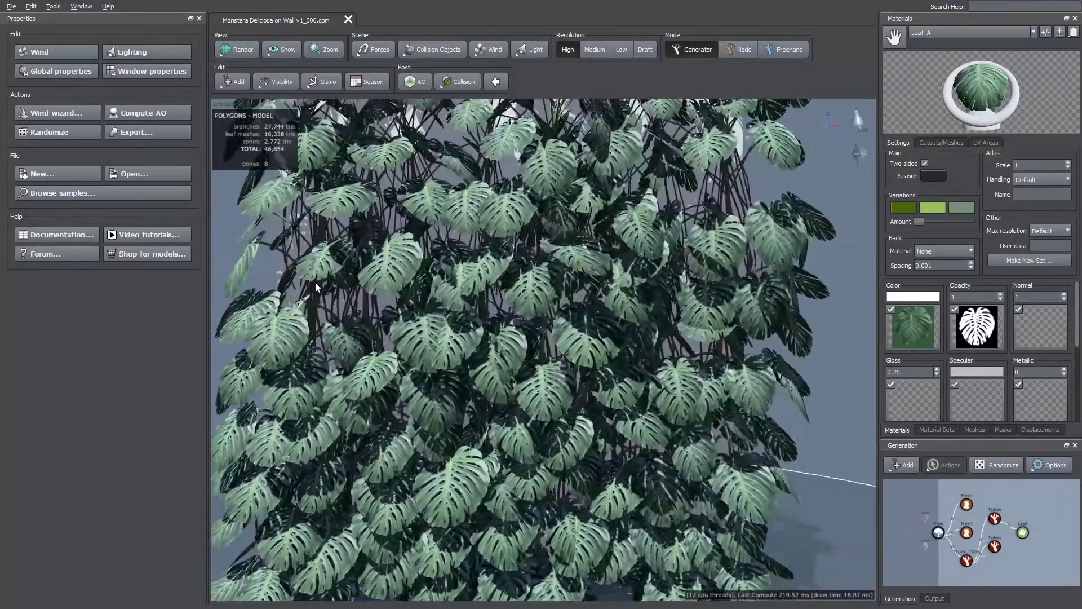
scroll(317, 293, down, 2)
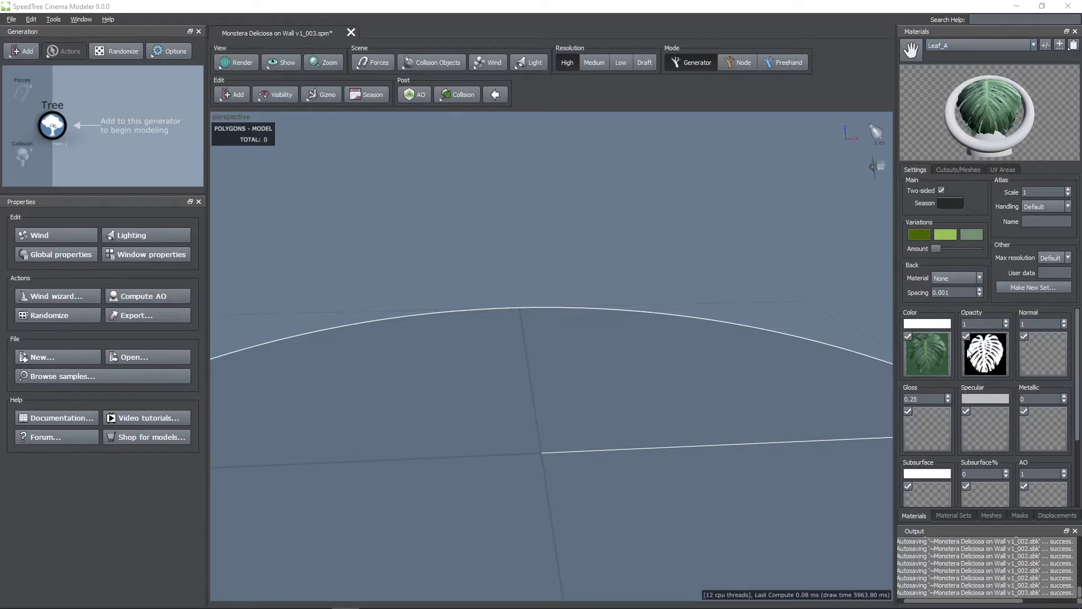
- Review the scene's materials one by one, from Leaf_A through the two albedo materials and Stem to Dead Stem
click(939, 45)
click(939, 58)
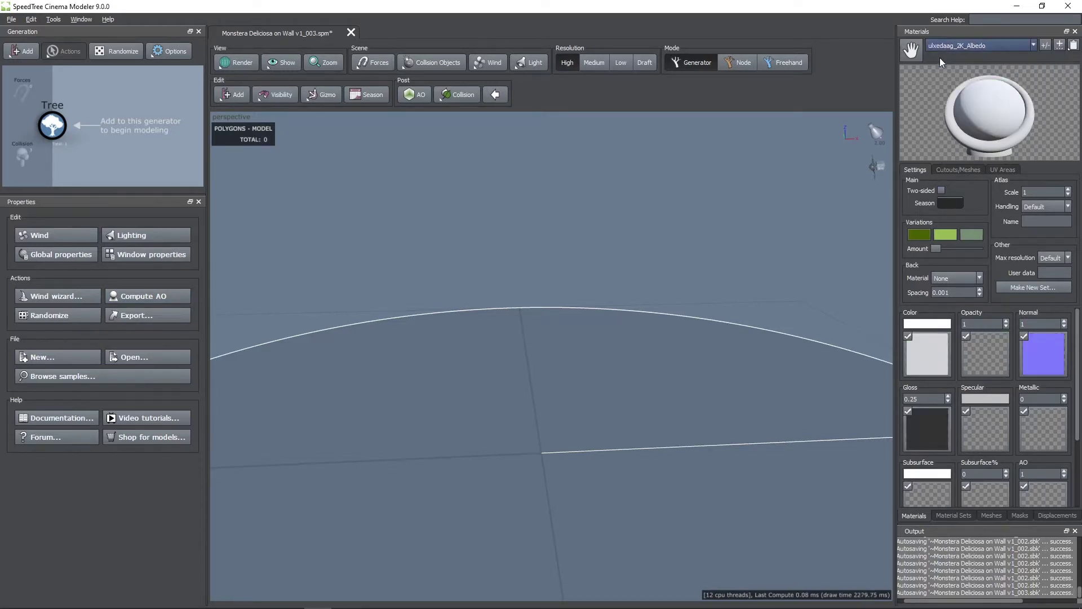
click(944, 46)
click(941, 61)
click(940, 46)
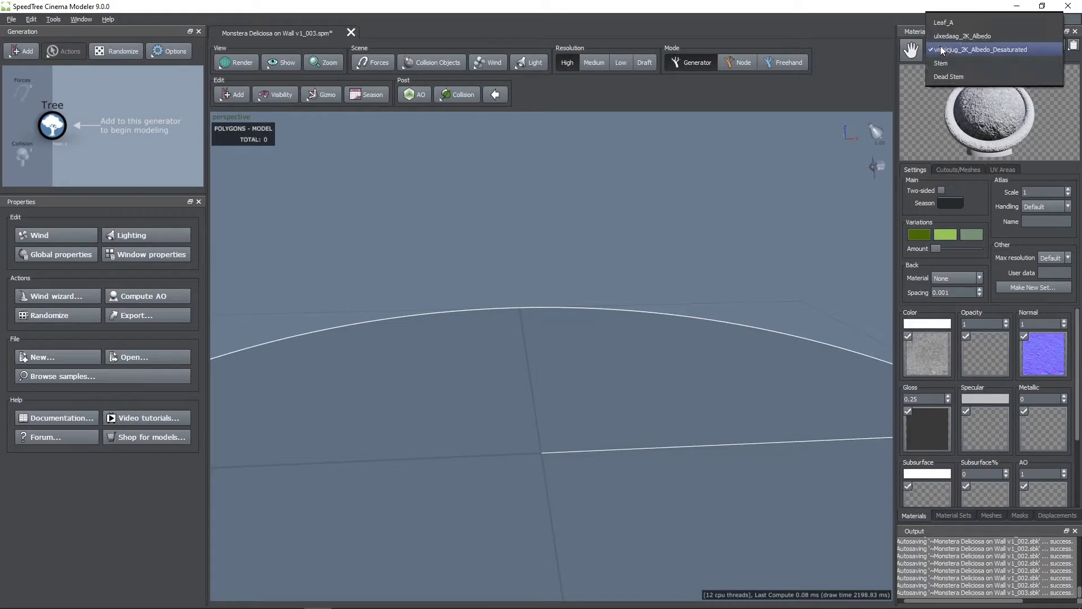
click(942, 61)
click(942, 47)
click(941, 65)
click(940, 46)
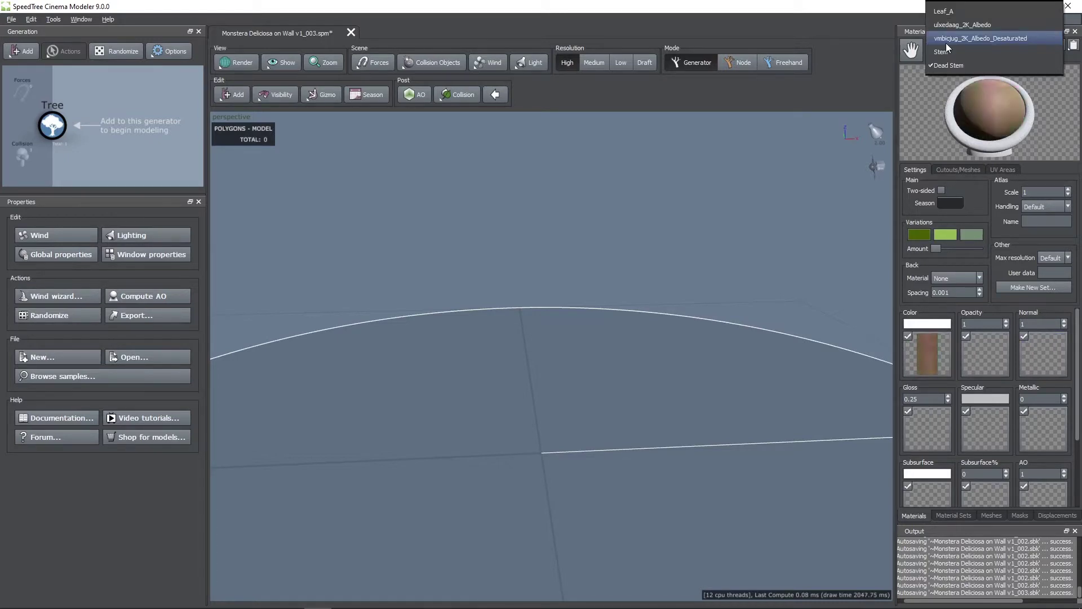
click(942, 11)
- Preview the imported Wall and Ground meshes and return to the materials
click(991, 515)
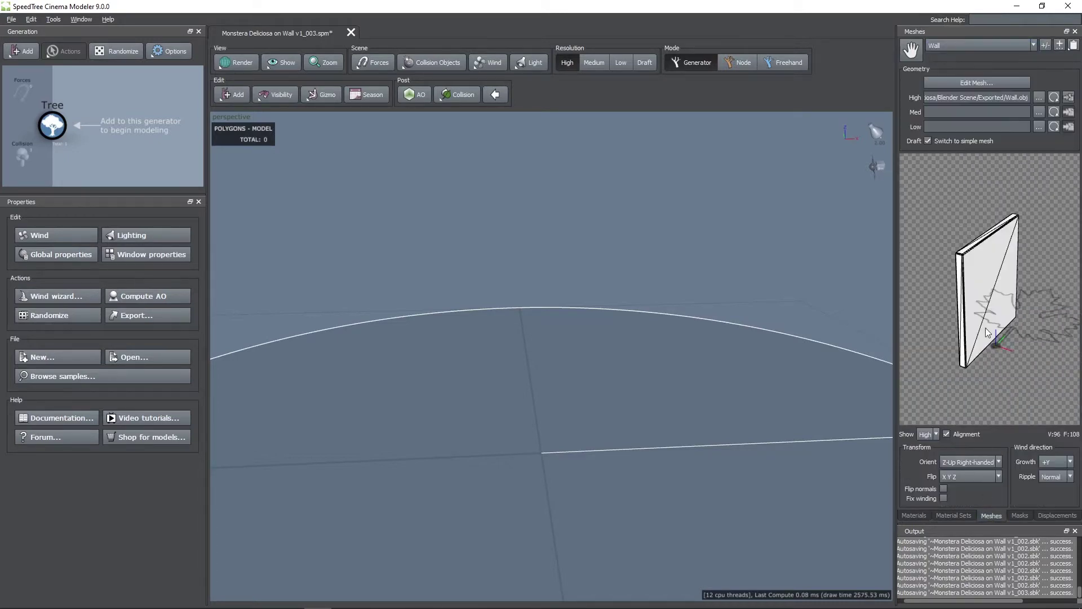
click(944, 63)
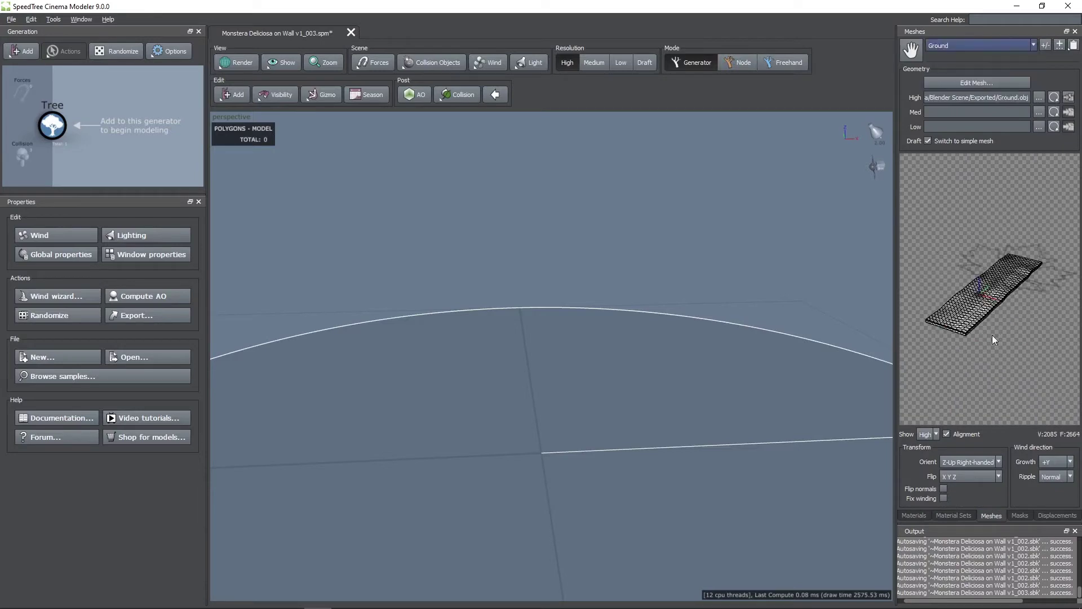
click(914, 515)
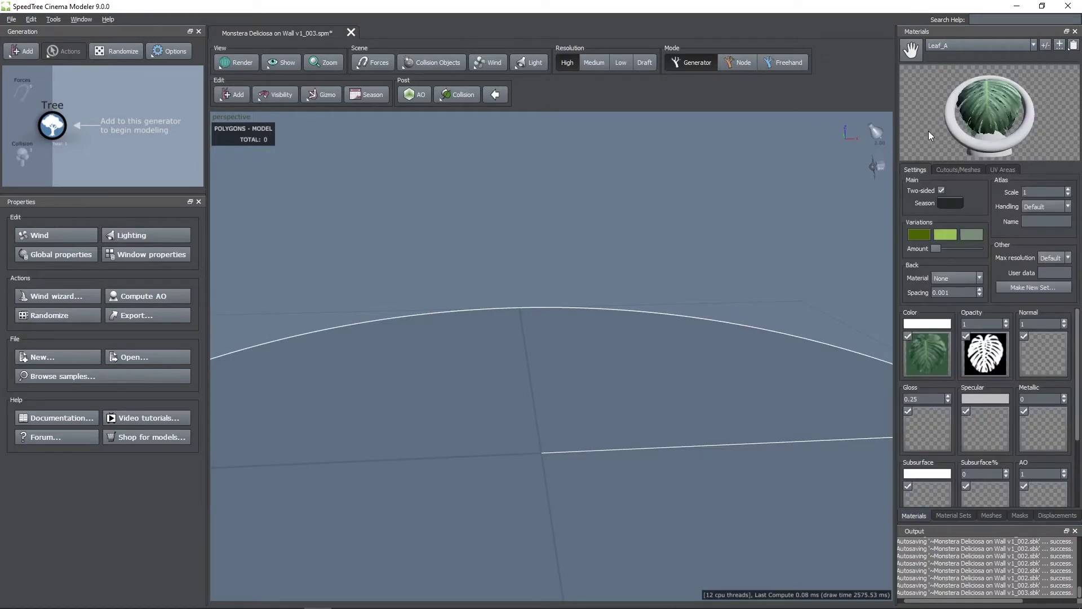
- Check which meshes are assigned to the ulxedaag_2K_Albedo and vmbicjug_2K_Albedo_Desaturated materials
click(979, 45)
click(960, 60)
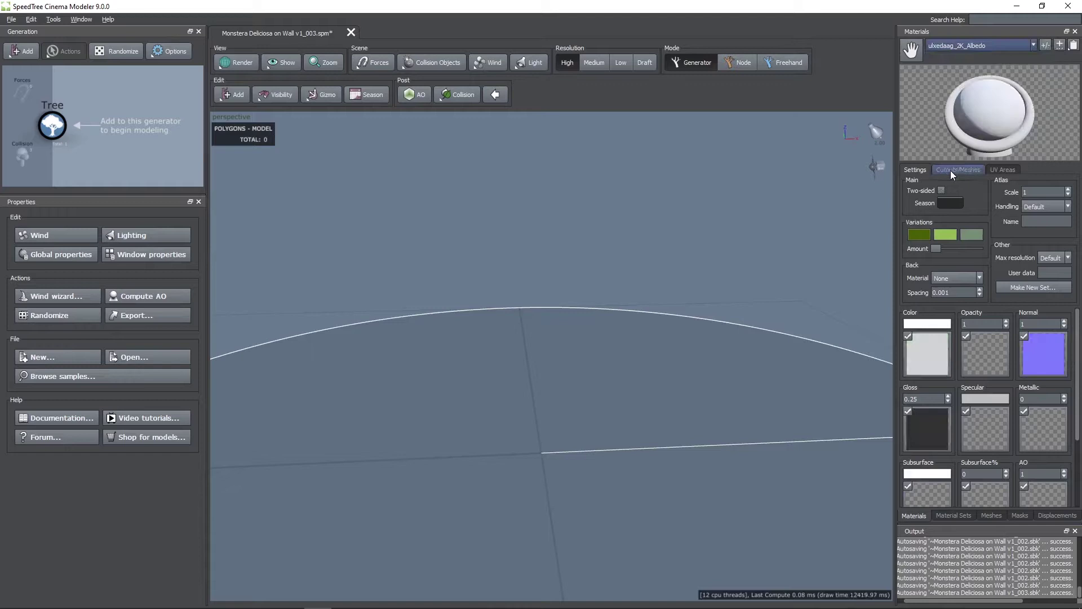
click(950, 171)
click(941, 183)
click(979, 45)
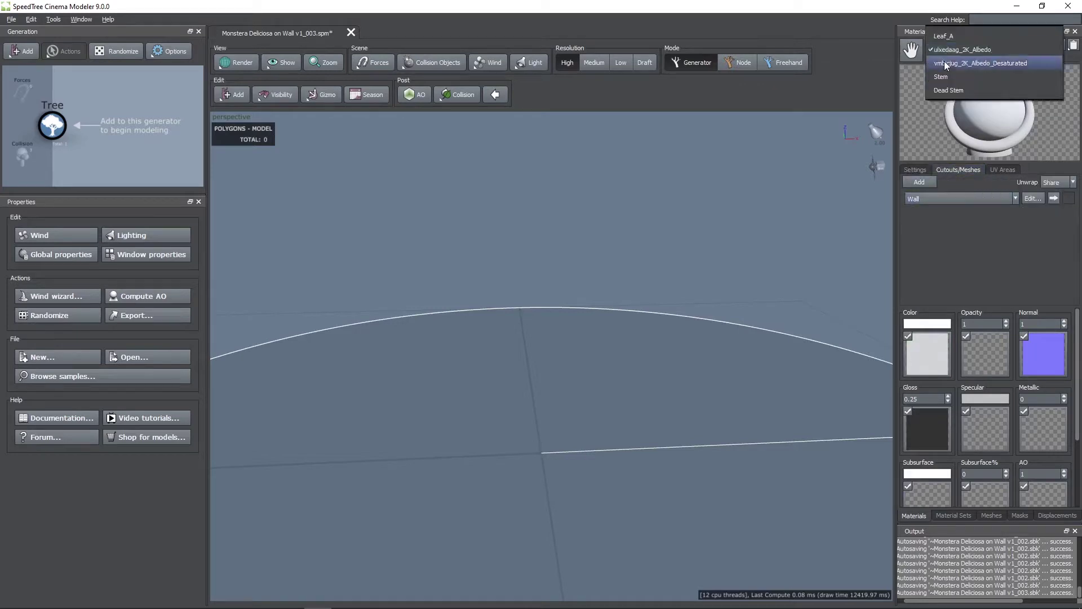
click(944, 66)
click(942, 199)
click(924, 206)
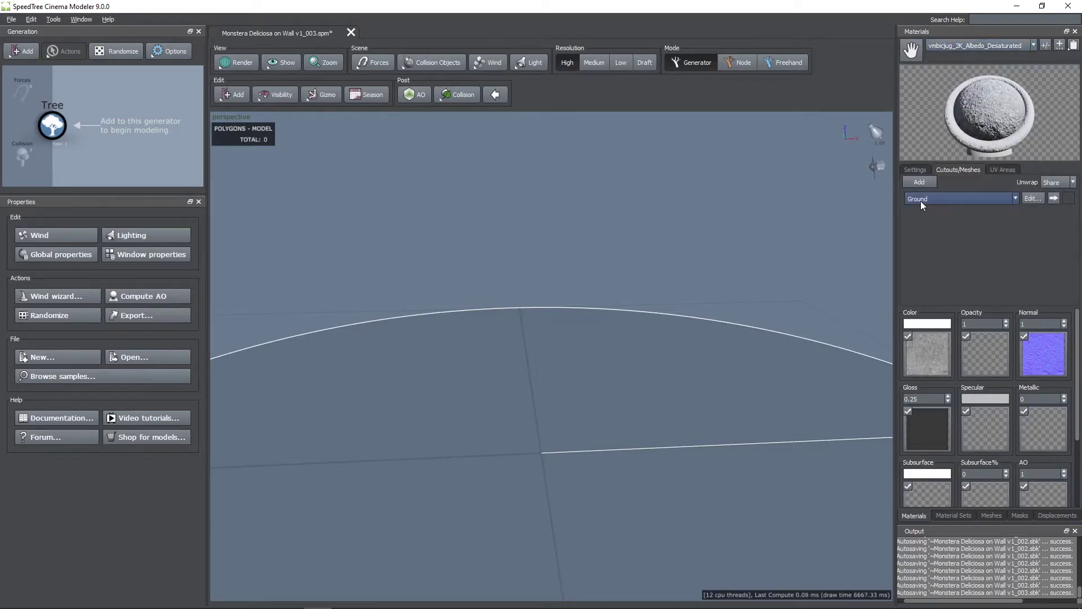
click(916, 170)
- Add a Mesh generator to the Tree and assign it the ulxedaag_2K_Albedo material
right_click(53, 130)
mouse_move(69, 139)
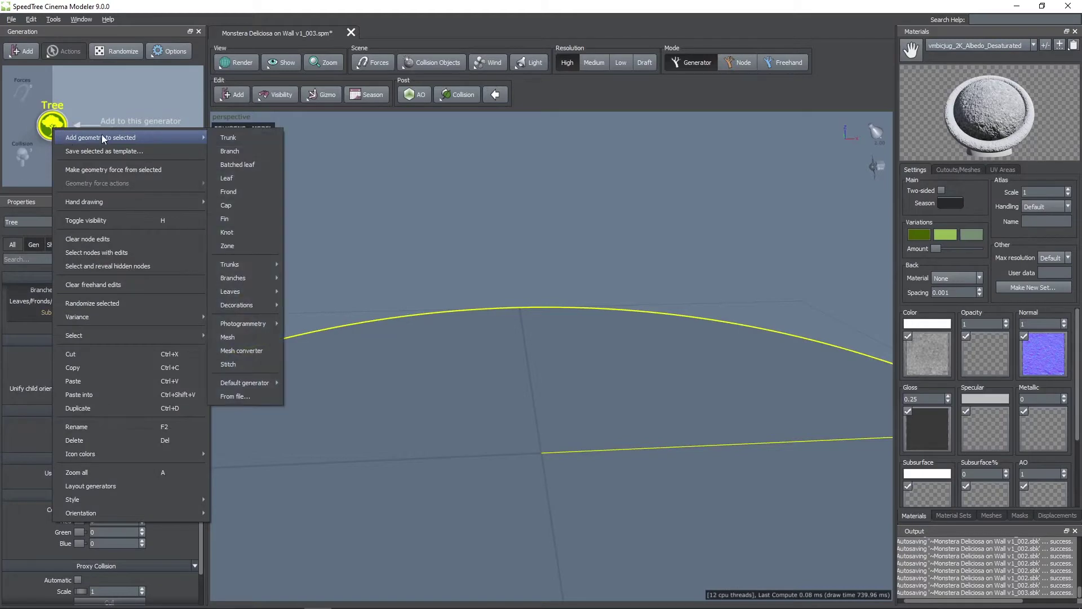
click(237, 337)
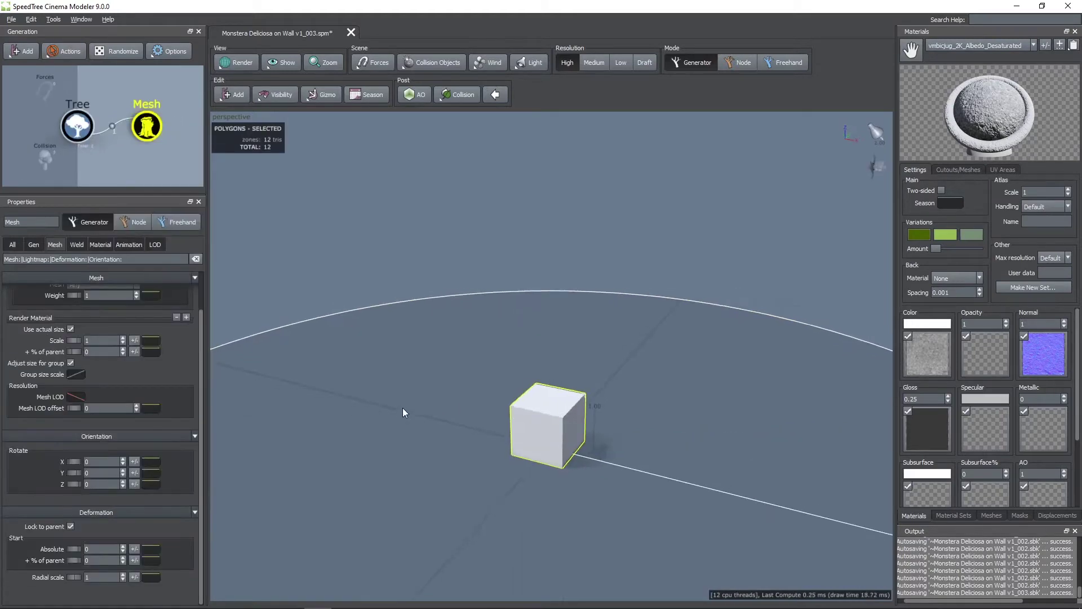
click(77, 316)
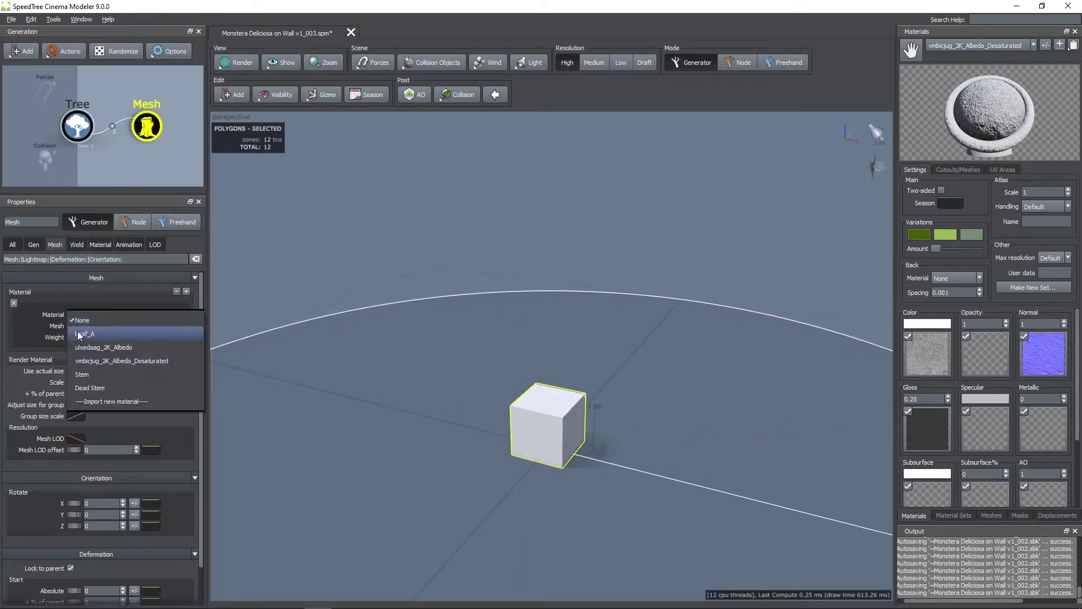
click(82, 346)
key(z)
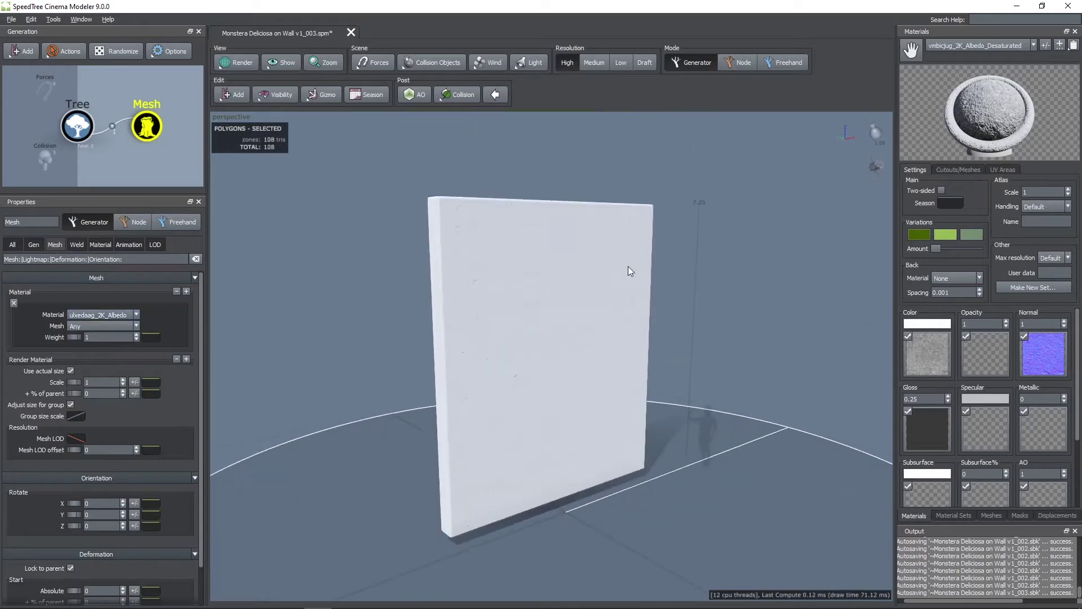
- Copy the Mesh generator and paste the copy under the Tree generator
right_click(144, 132)
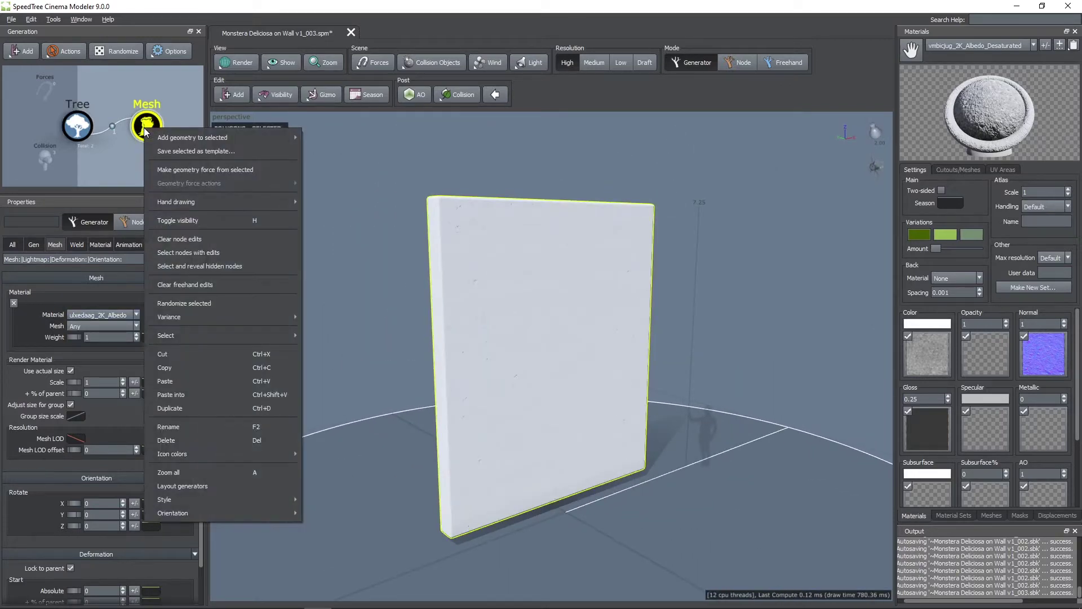
right_click(146, 126)
right_click(126, 155)
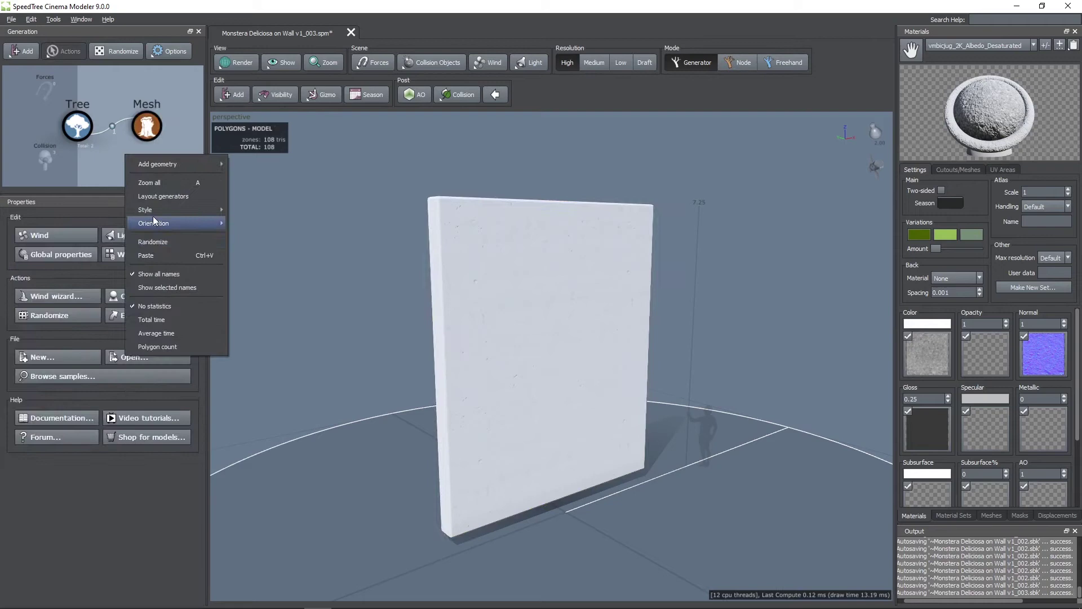
click(131, 139)
right_click(78, 130)
click(117, 398)
right_click(72, 126)
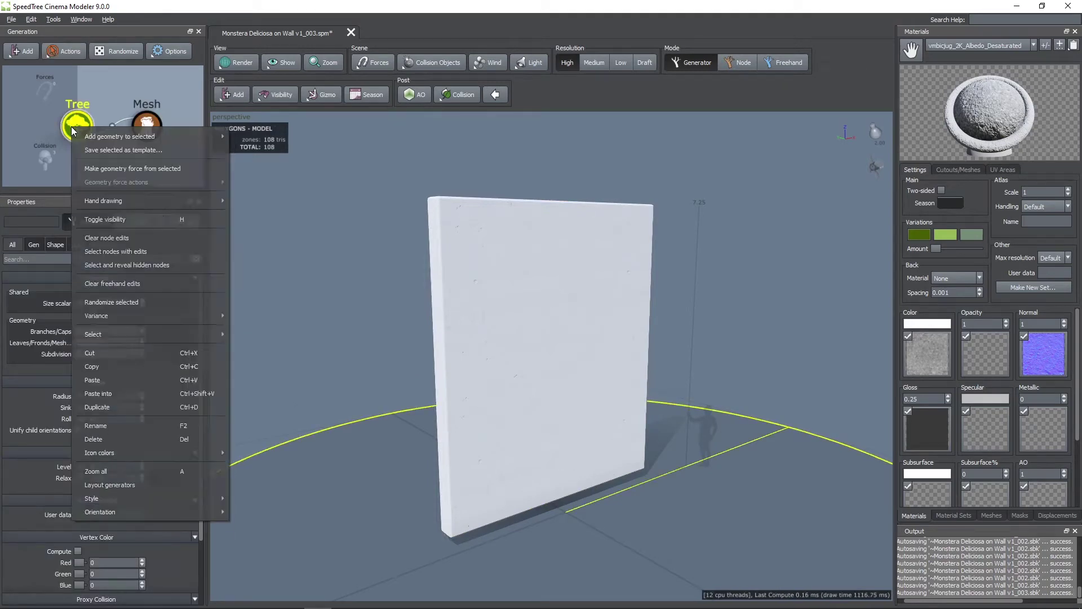
click(107, 379)
scroll(126, 172, down, 2)
click(128, 167)
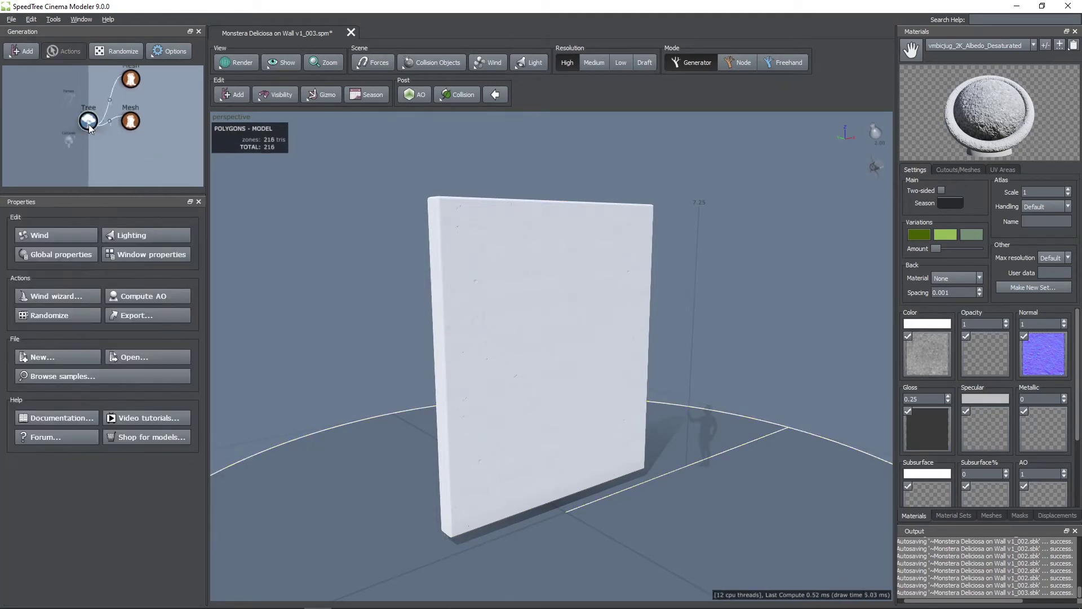
- Assign the vmbicjug_2K_Albedo_Desaturated material to the second Mesh generator to create the ground
click(131, 122)
click(96, 313)
click(97, 333)
drag(369, 406, 810, 215)
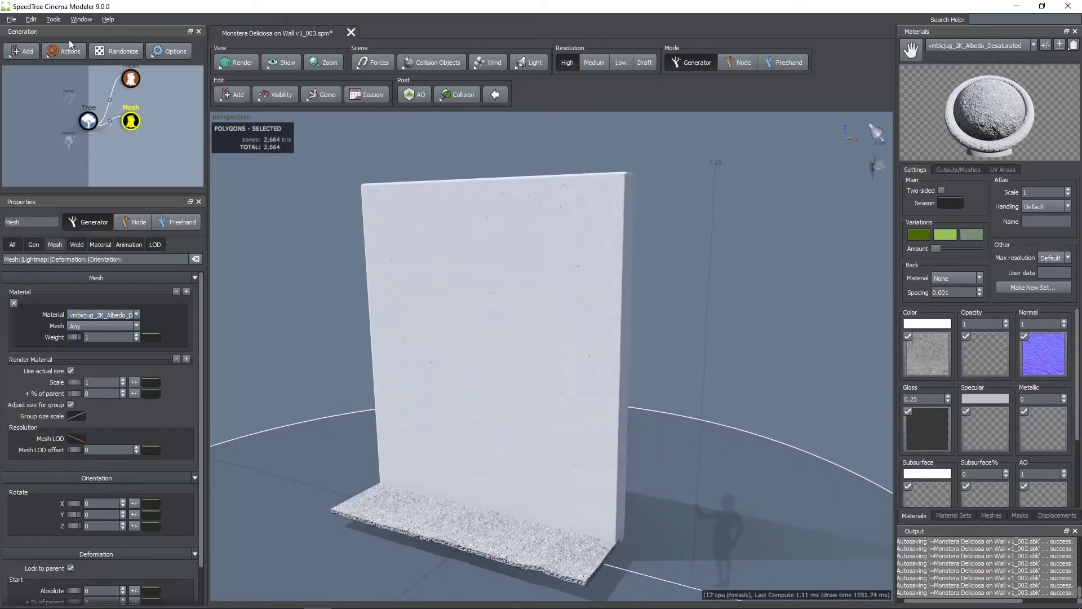
- Check the height indicator unit in the Tree Window preferences, accept them and inspect the wall's height
click(31, 19)
click(51, 104)
click(483, 235)
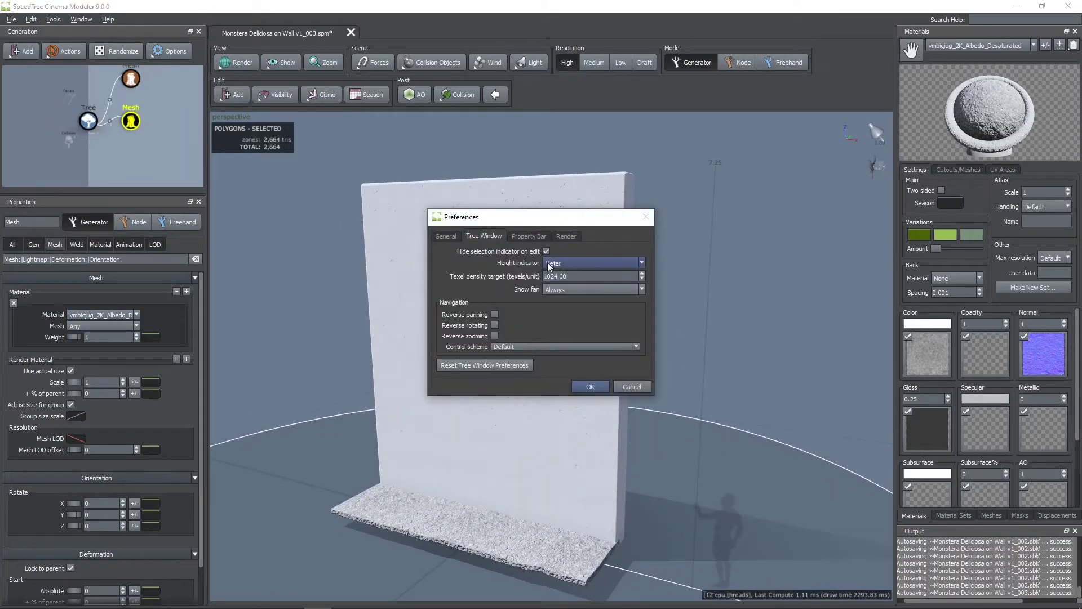
click(592, 387)
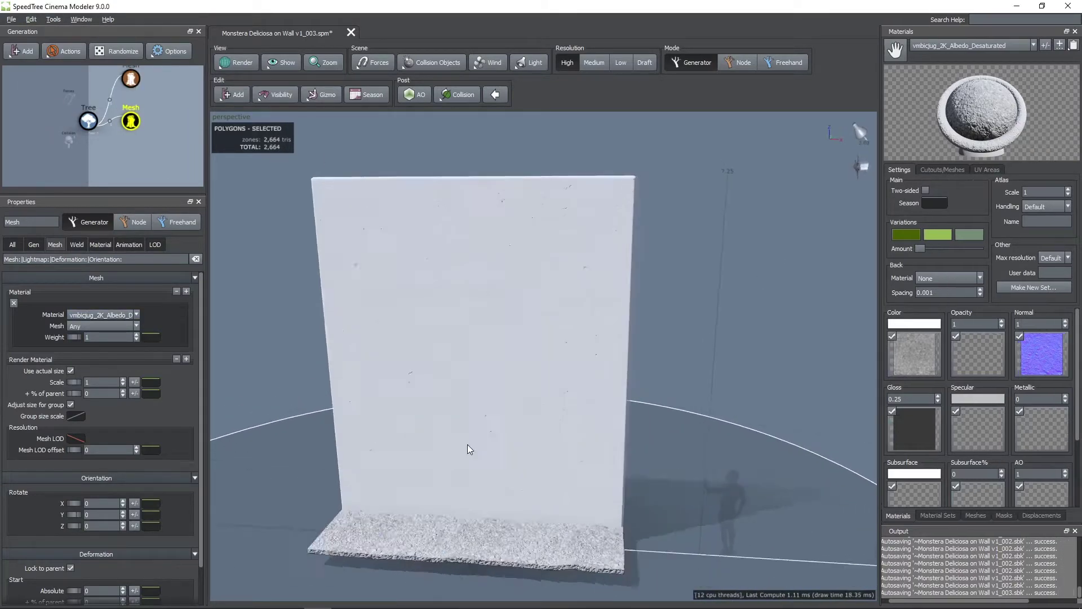
drag(468, 444, 506, 434)
middle_drag(506, 434, 553, 435)
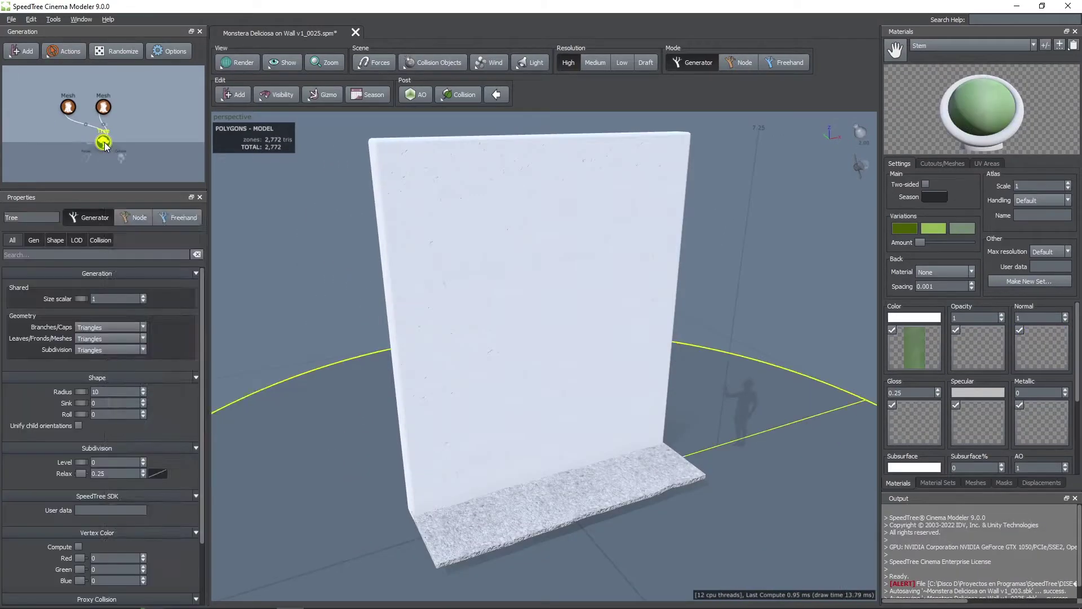
- Add a tube trunk generator to the Tree
right_click(104, 143)
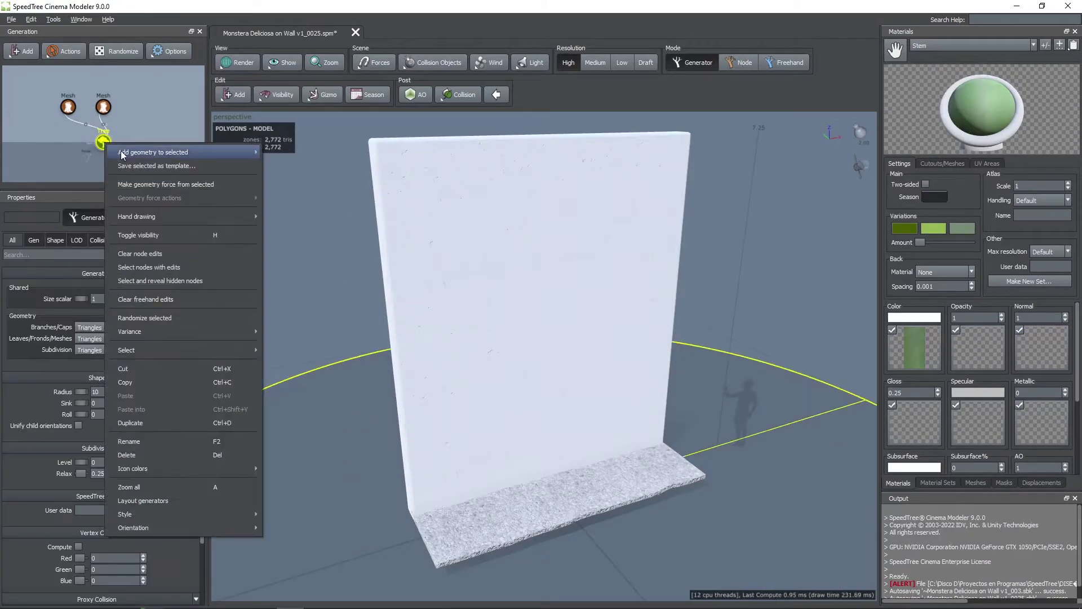
mouse_move(169, 152)
mouse_move(298, 279)
click(351, 346)
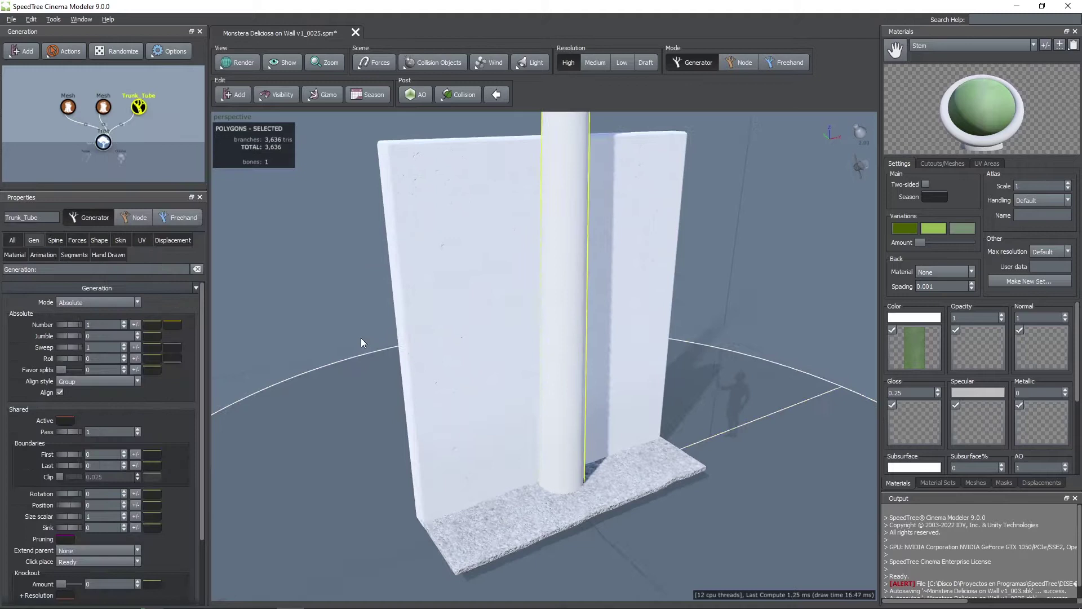
- Set the trunk's absolute spine length to 6.5
click(56, 241)
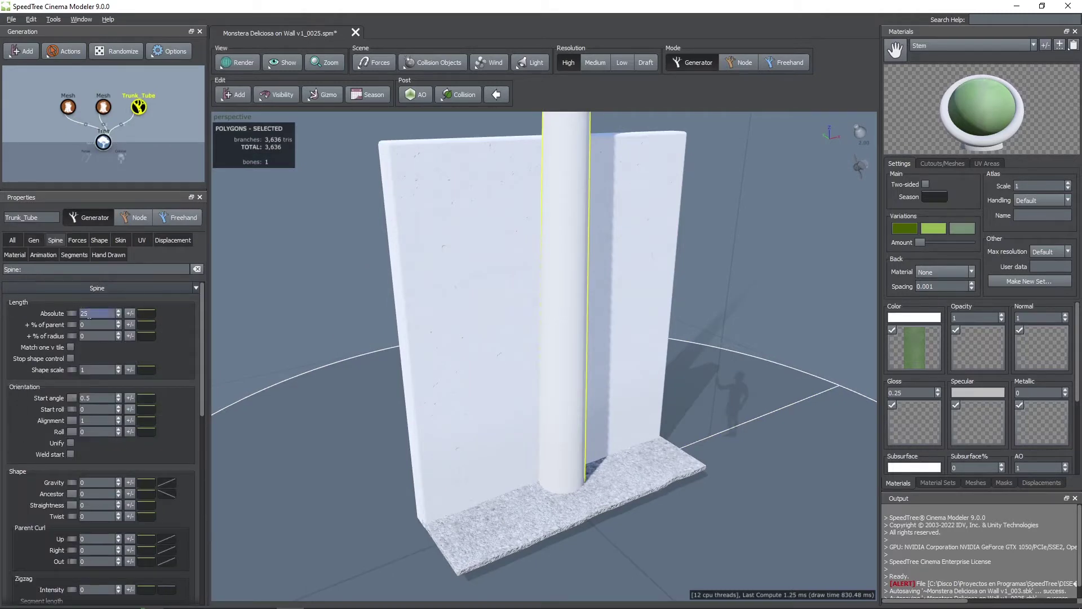
click(88, 317)
text(6.5)
key(Return)
mouse_move(496, 319)
mouse_down()
mouse_move(459, 346)
mouse_move(501, 313)
mouse_up()
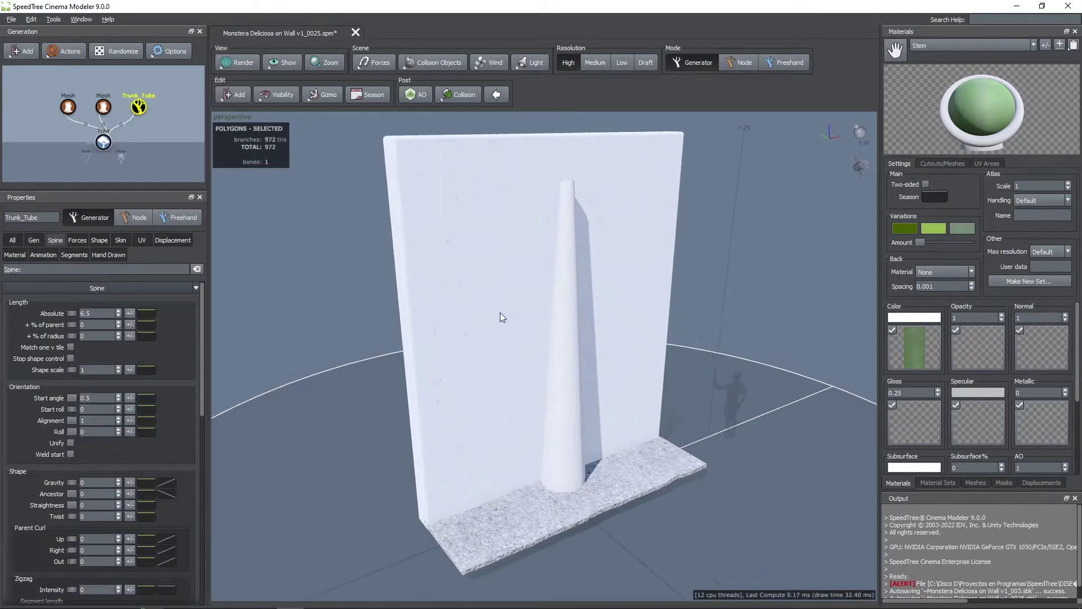
- Apply the Stem material to the trunk and set its absolute skin radius to 0.055
drag(689, 229, 559, 337)
drag(739, 287, 714, 267)
click(121, 240)
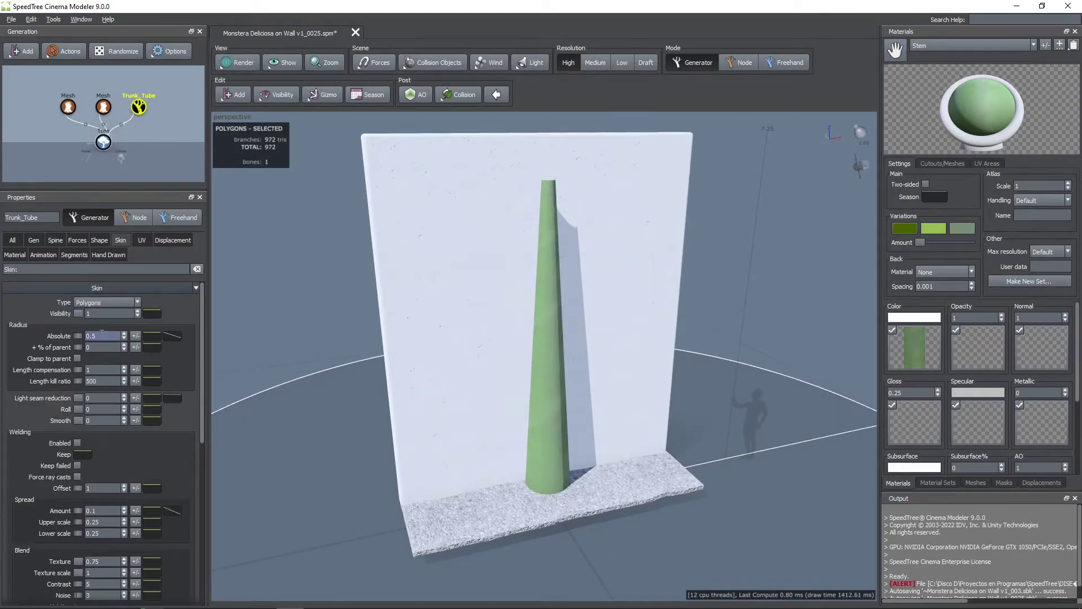
click(105, 332)
text(0.055)
key(Return)
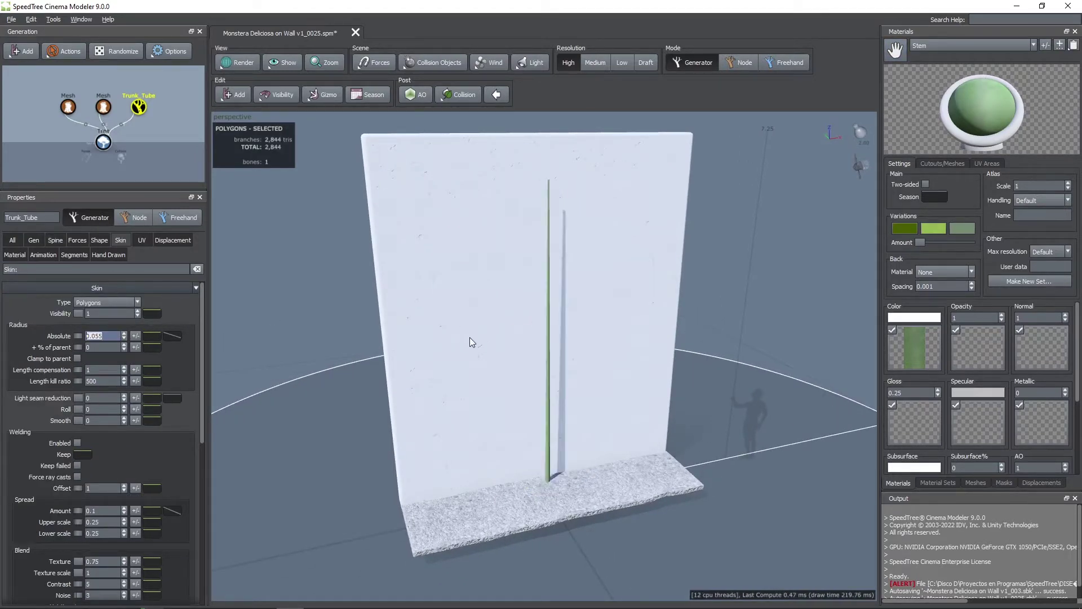
mouse_move(472, 342)
mouse_down()
mouse_move(526, 316)
mouse_move(483, 338)
mouse_up()
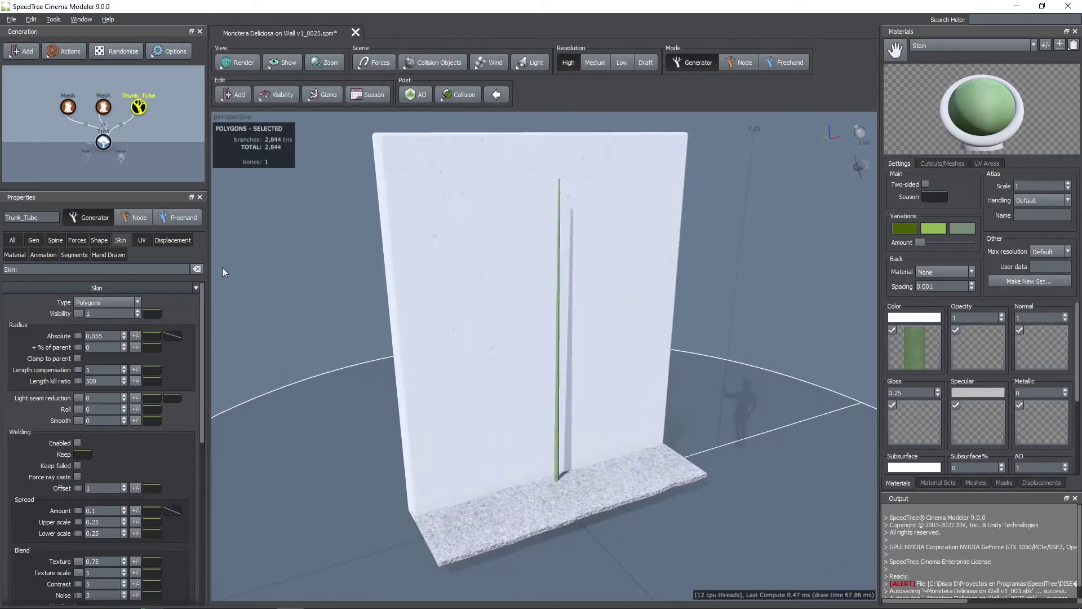
- Change the trunk's generation mode to Absolute steps and set the number of steps to 4
click(40, 241)
click(86, 306)
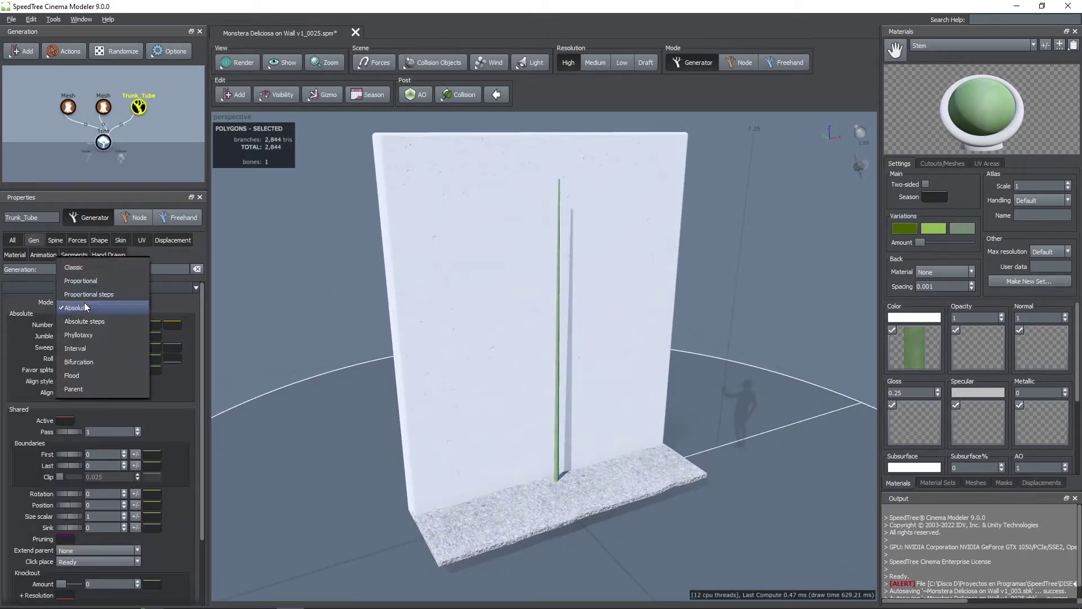
click(84, 322)
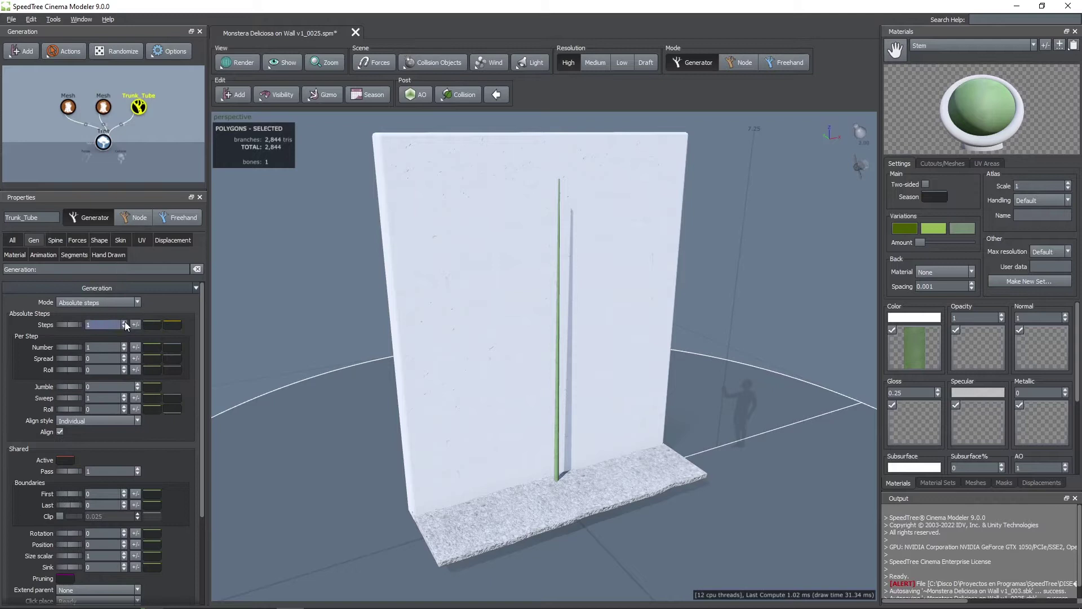
drag(539, 387, 648, 408)
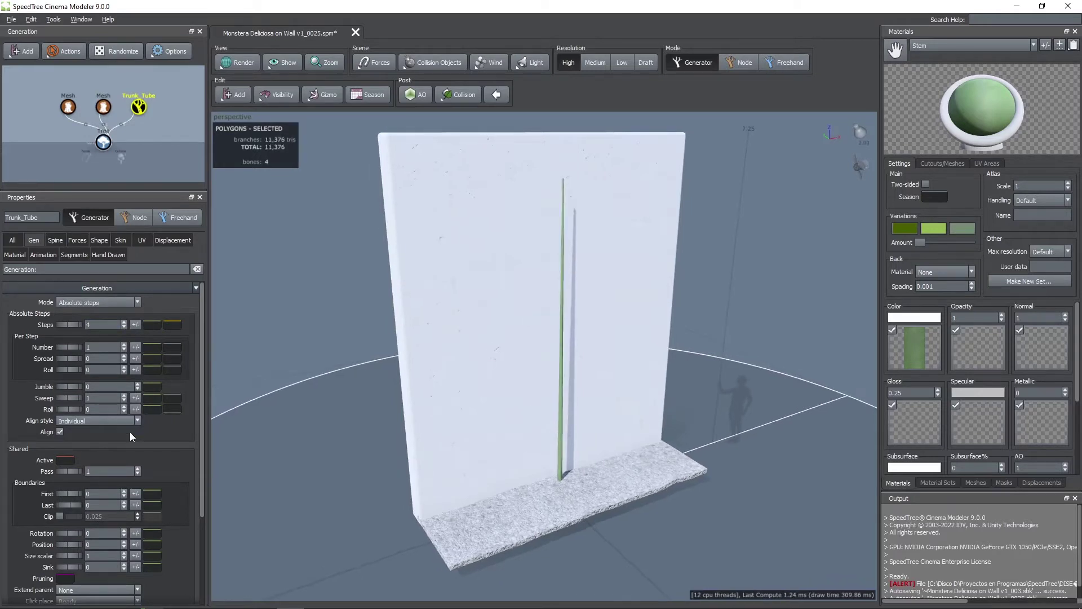
- Set the trunk generator's Last boundary to 0.25 to space the stems out along the wall
scroll(157, 445, down, 1)
drag(64, 468, 79, 471)
drag(432, 523, 457, 525)
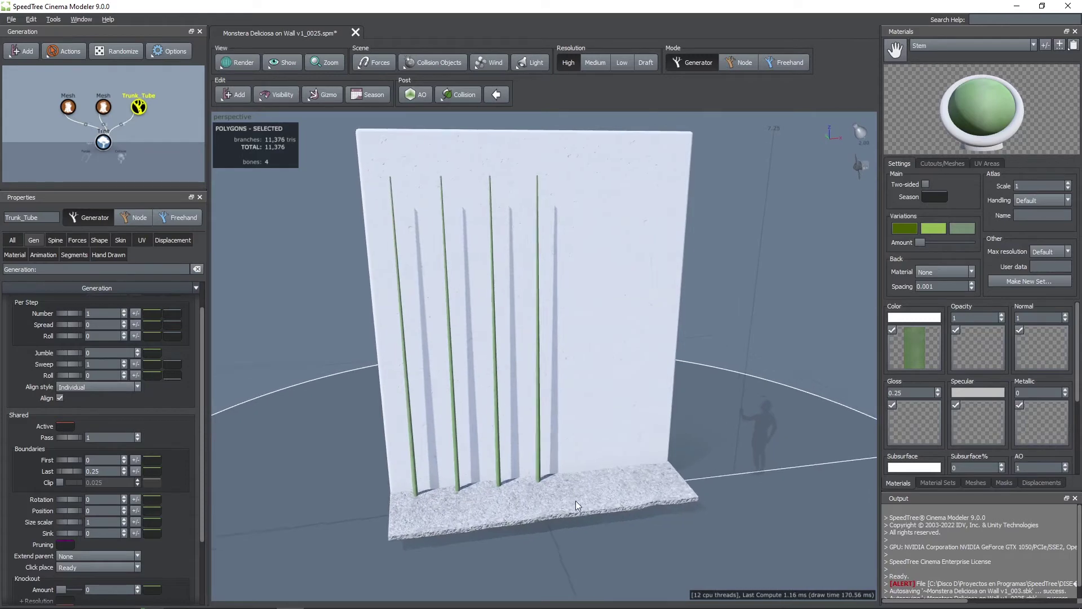
drag(576, 500, 629, 498)
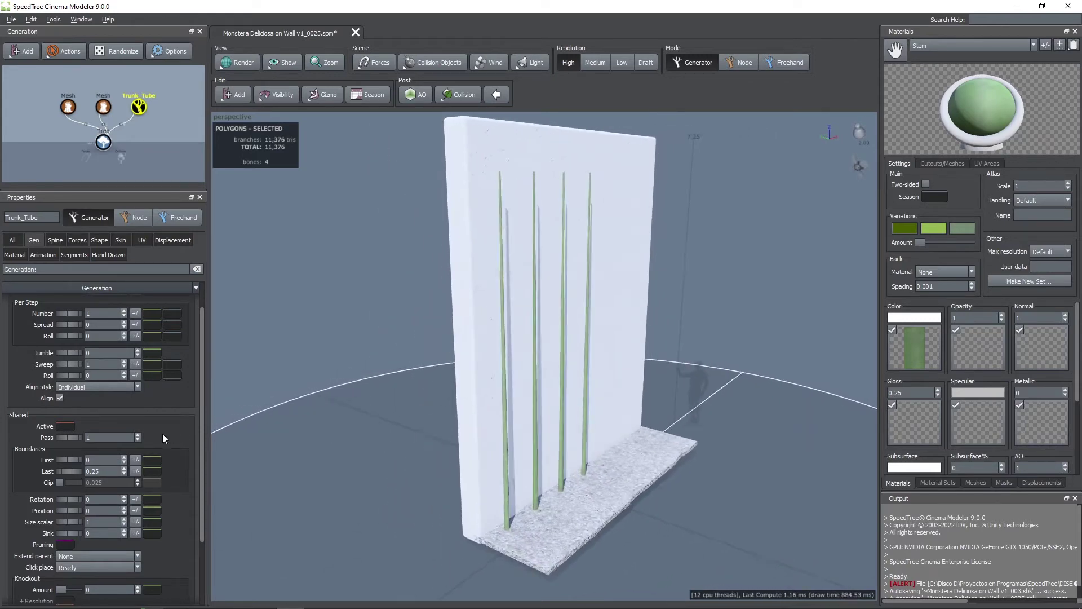
- Set the trunk generator to 2 stems per step with a roll of 0.25 so stems run along the whole wall
scroll(164, 439, up, 2)
drag(513, 403, 549, 497)
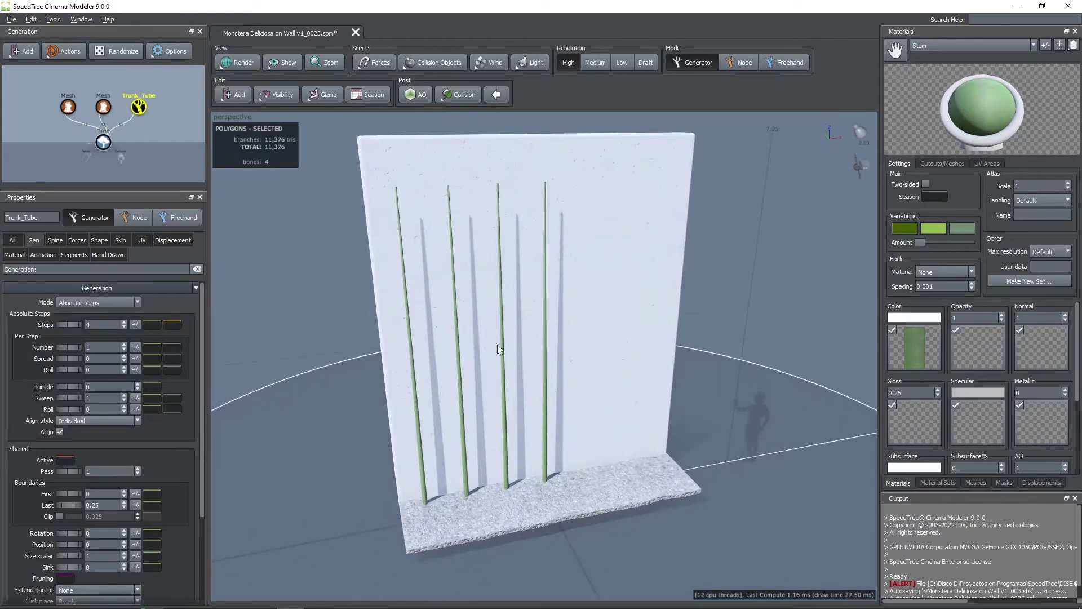
click(124, 345)
drag(471, 459, 614, 482)
drag(721, 482, 639, 480)
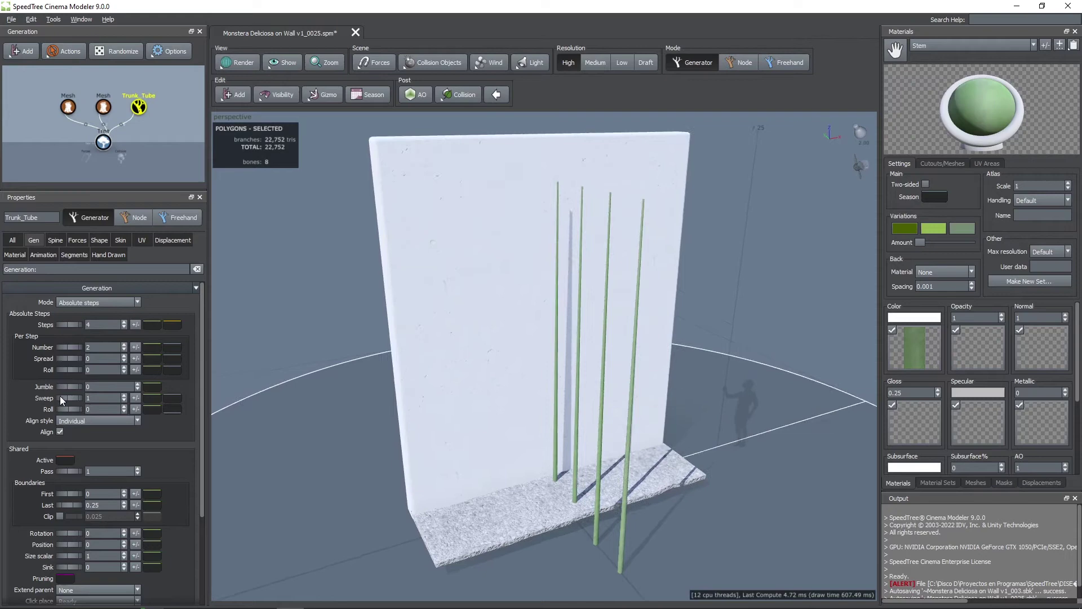
drag(63, 407, 76, 410)
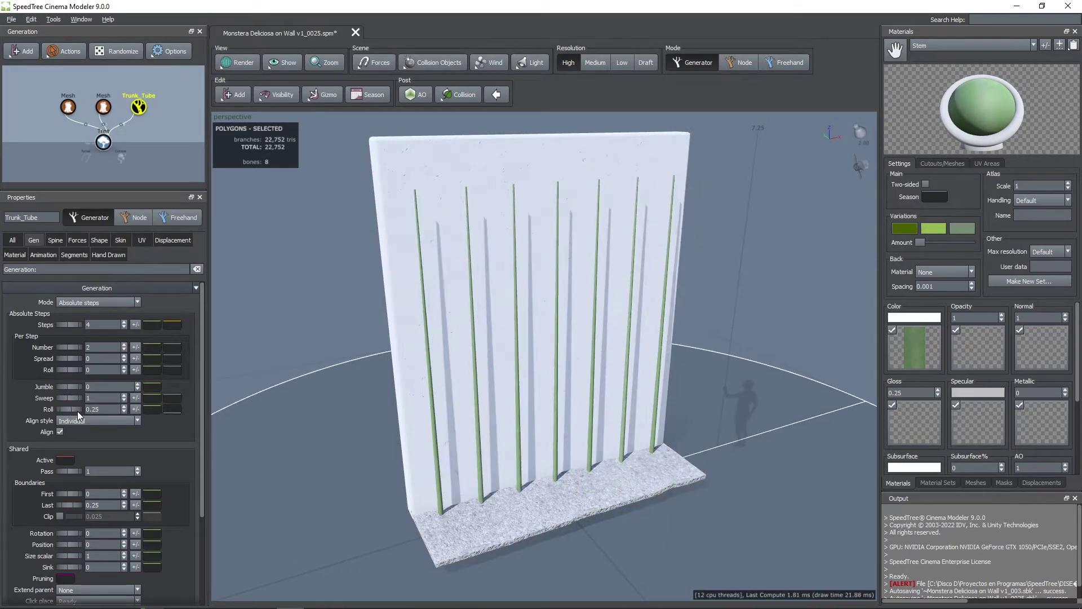
drag(504, 524, 581, 505)
drag(620, 452, 467, 452)
- Set the trunk spine's late noise amount to 0.45 to make the stems wavy
click(55, 240)
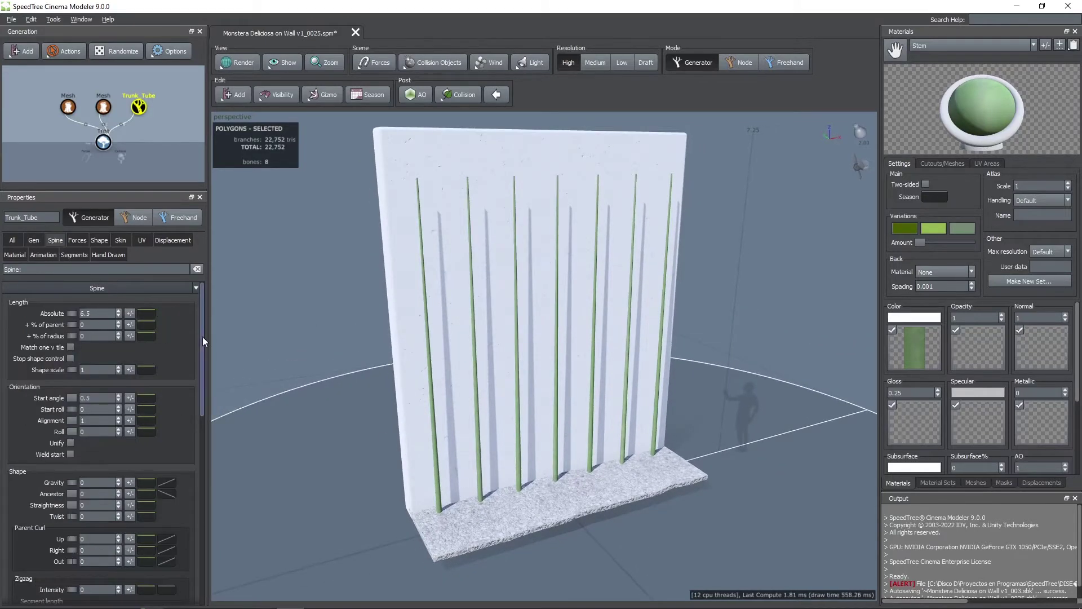
drag(202, 336, 191, 505)
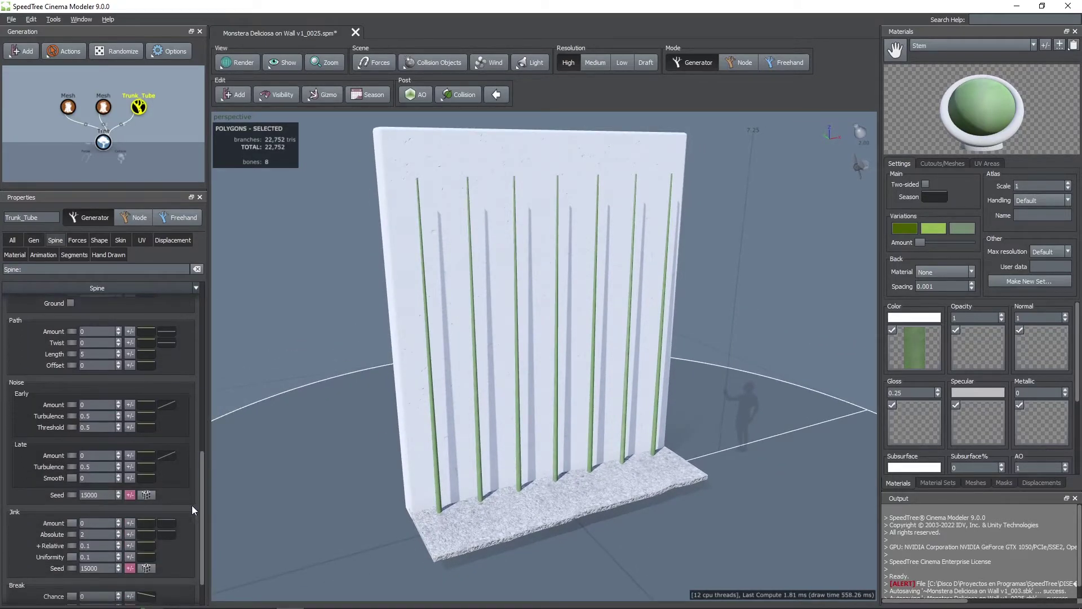
drag(118, 454, 152, 455)
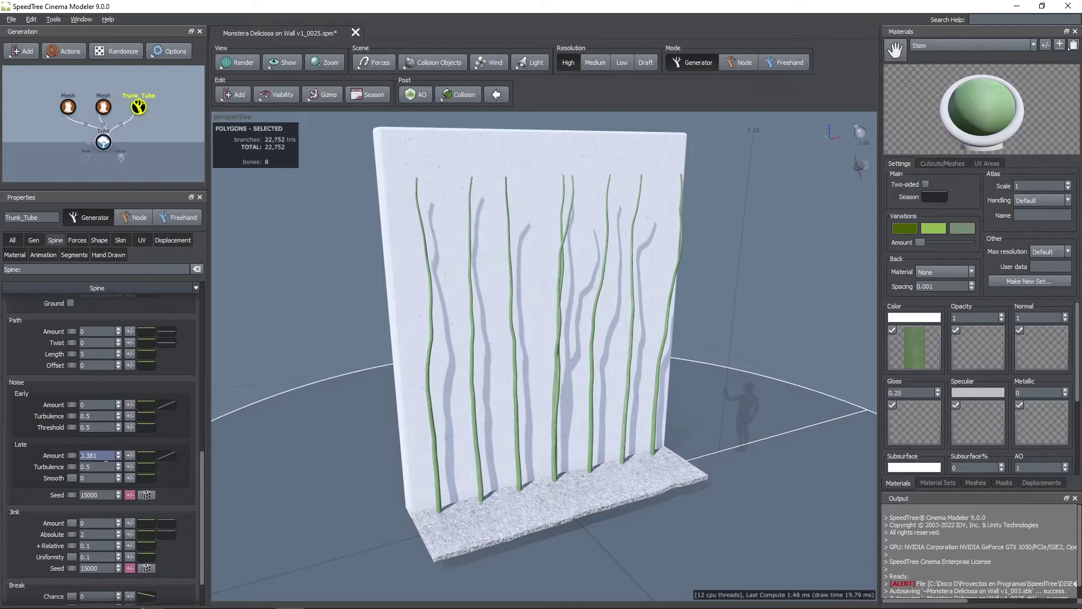
text(5)
key(Return)
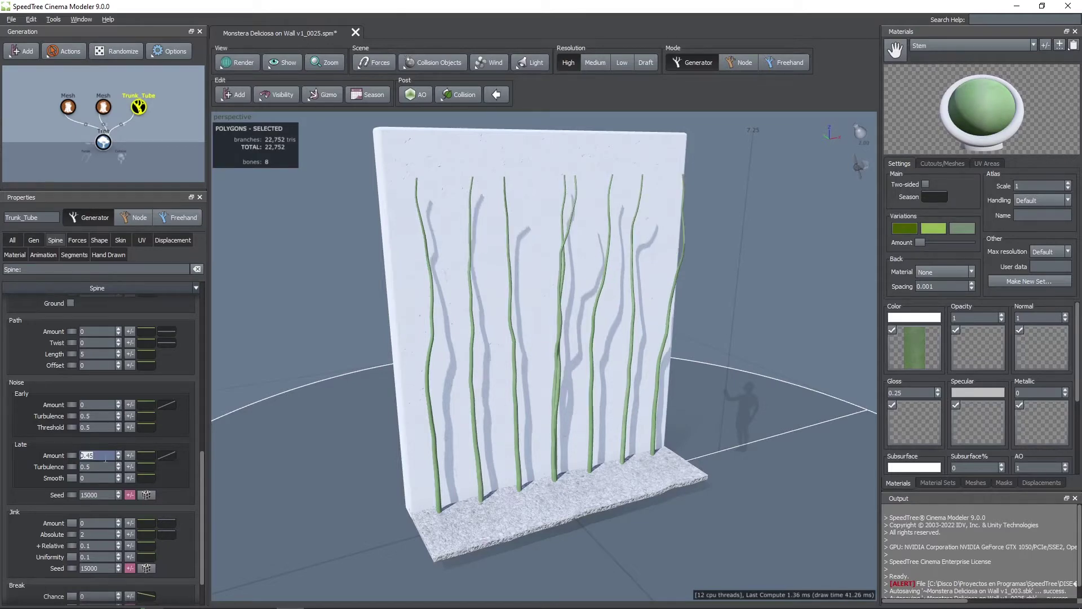
drag(470, 443, 557, 430)
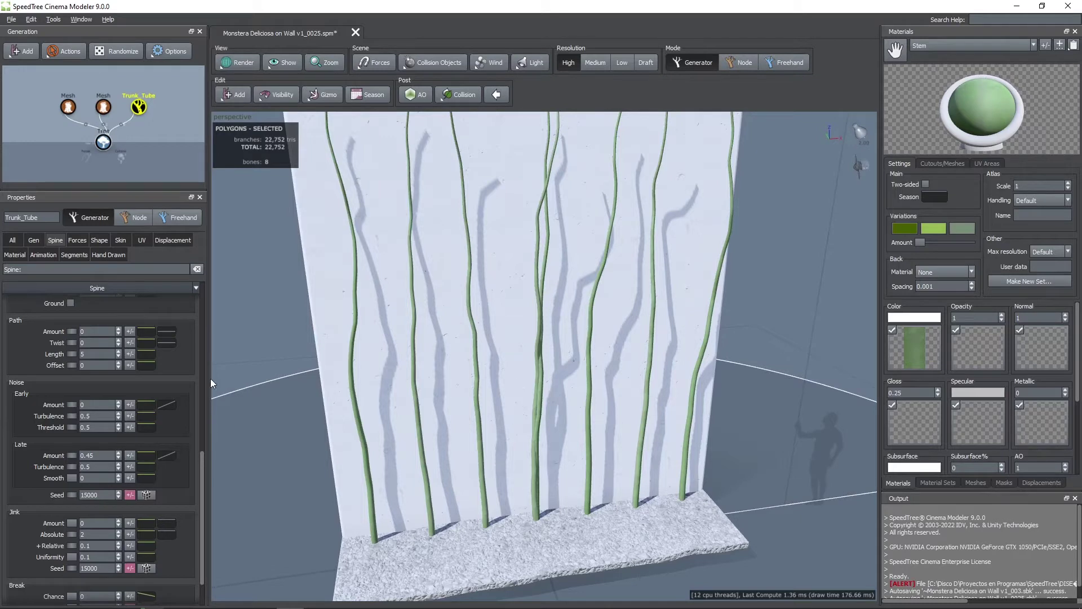
- Set the trunk generator's First boundary to 0.04 to separate the two middle stems
click(39, 239)
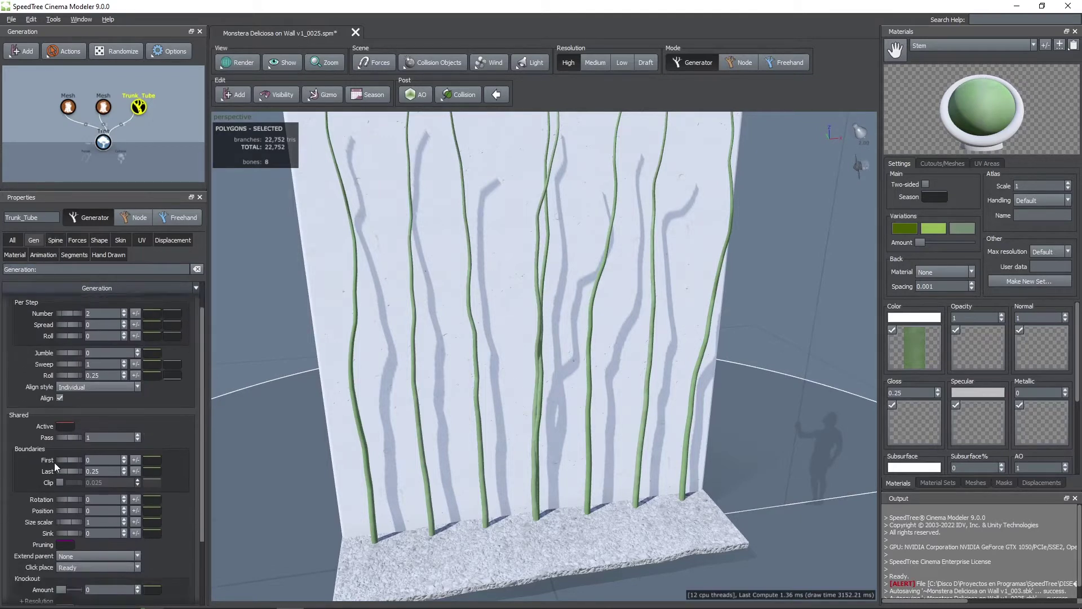
drag(63, 461, 65, 459)
scroll(355, 484, down, 3)
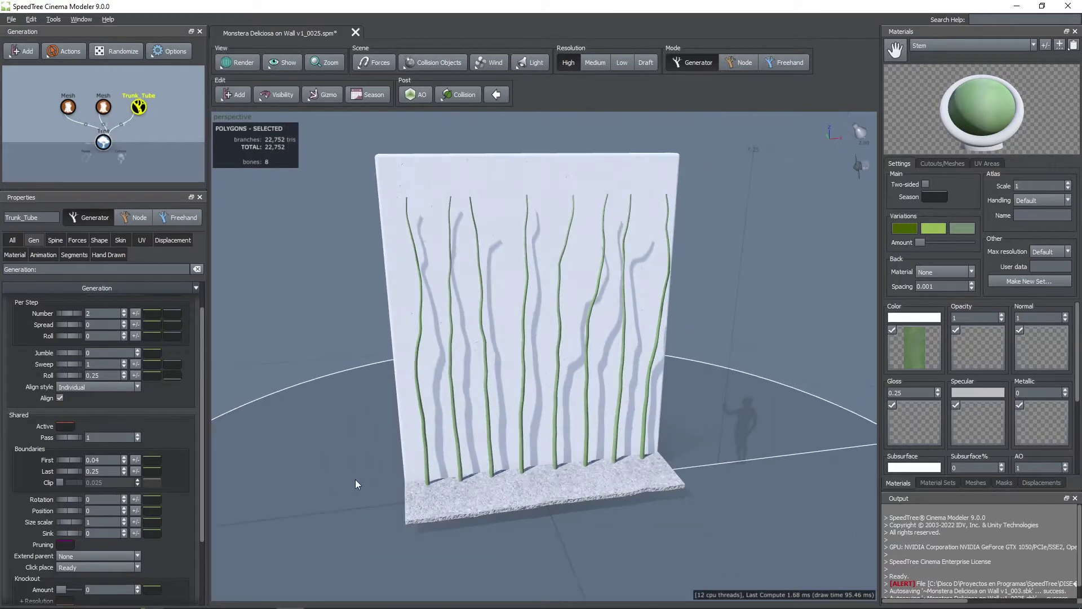
drag(355, 484, 630, 458)
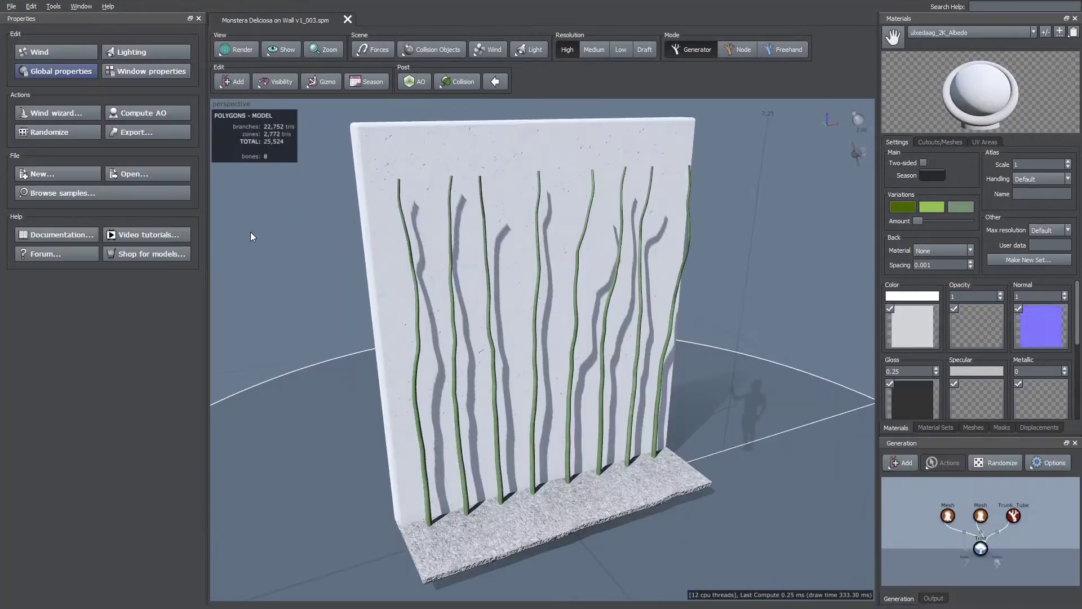
- Add a Tubes branch generator to the Trunk_Tube generator
click(1013, 515)
right_click(1013, 515)
mouse_move(948, 129)
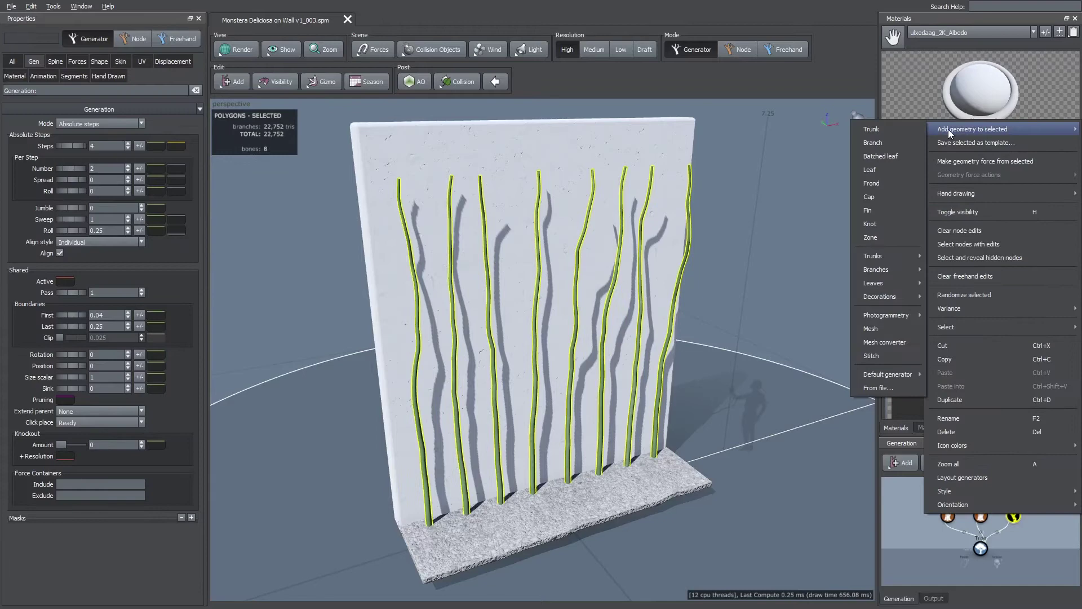
mouse_move(904, 279)
click(945, 337)
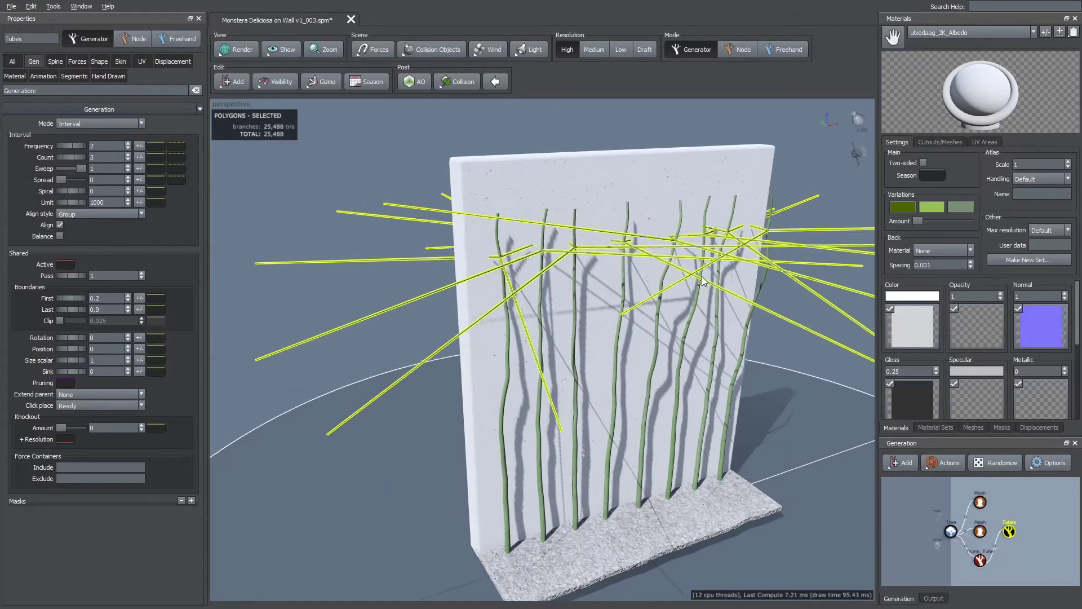
- Set the new branches' spine length to 0.15 of the parent
click(62, 63)
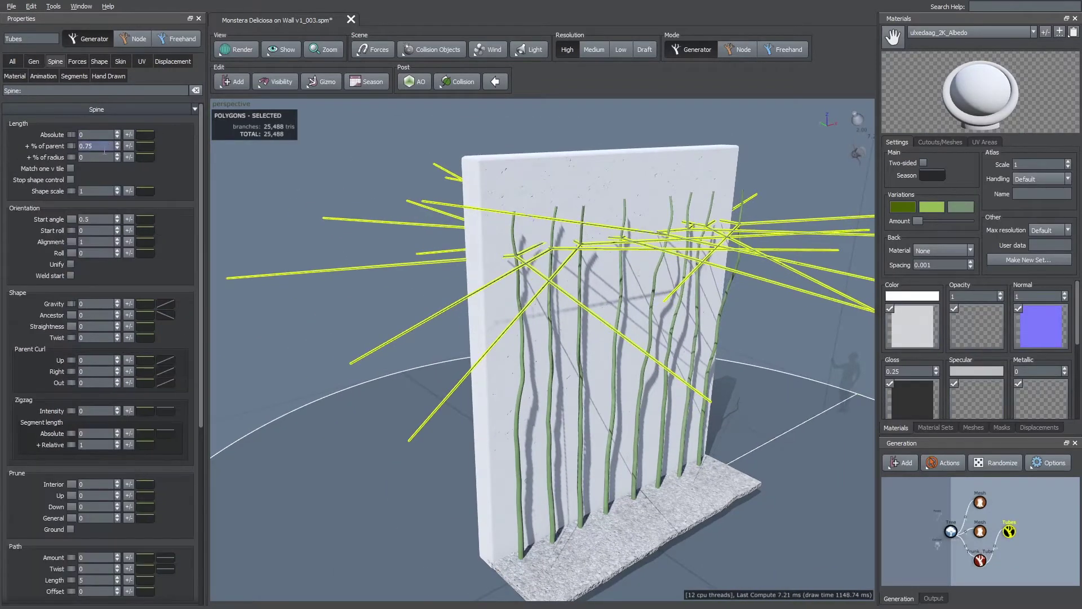
click(102, 142)
text(0.15)
key(Return)
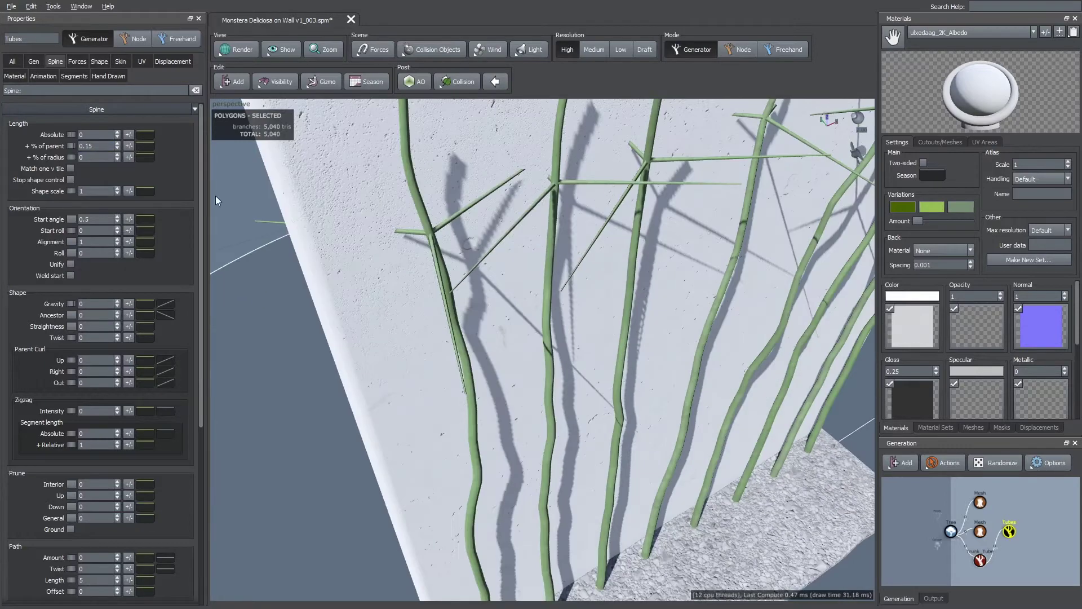
- Hide the wall mesh so that only the stems and ground remain in view
scroll(467, 243, down, 3)
drag(467, 244, 546, 268)
click(540, 209)
key(h)
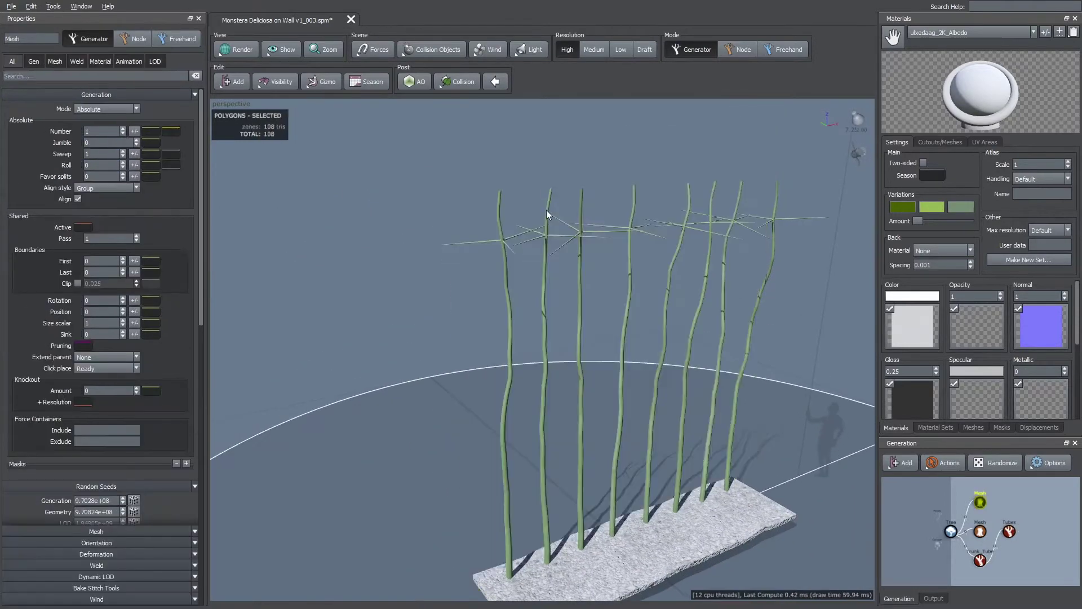
- Set the Tubes generator's interval count to 8 branches
scroll(546, 273, up, 4)
click(486, 280)
click(33, 61)
scroll(404, 191, up, 3)
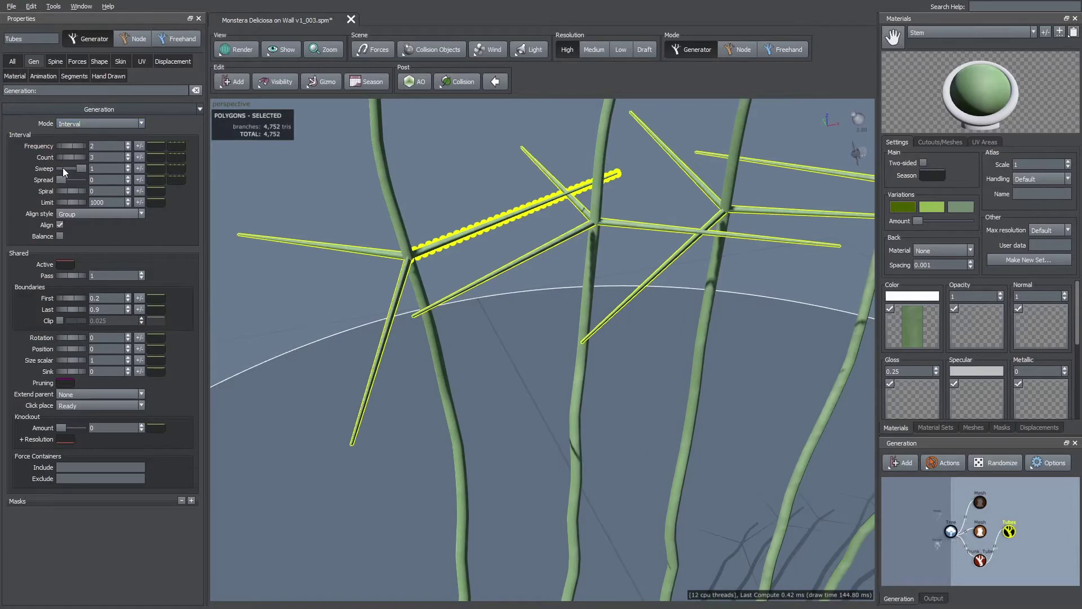
drag(65, 157, 119, 167)
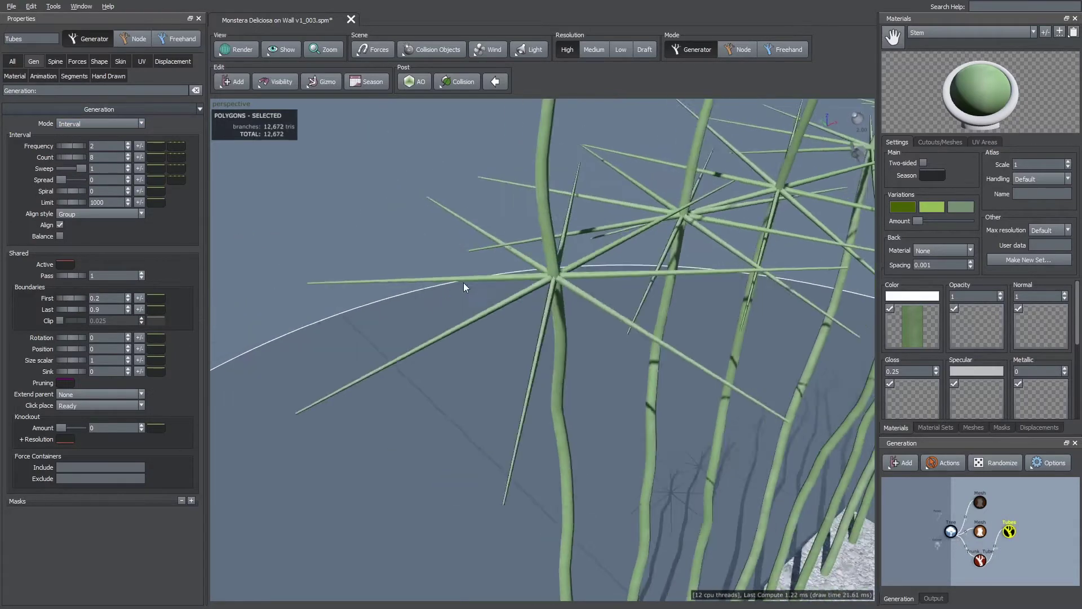
scroll(463, 283, down, 5)
drag(596, 315, 424, 275)
- Set the Tubes generator's frequency to 16.55, its First boundary to 0.1 and its Last boundary to 0.97
drag(67, 149, 462, 324)
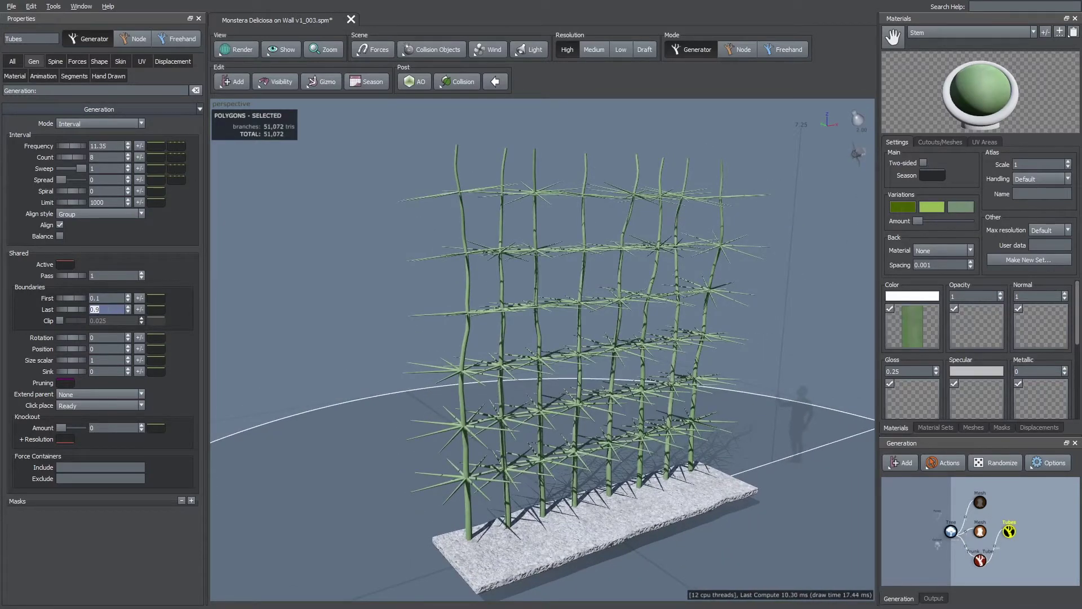
text(0.97)
key(Return)
mouse_move(435, 300)
mouse_down()
mouse_move(437, 288)
mouse_move(431, 307)
mouse_up()
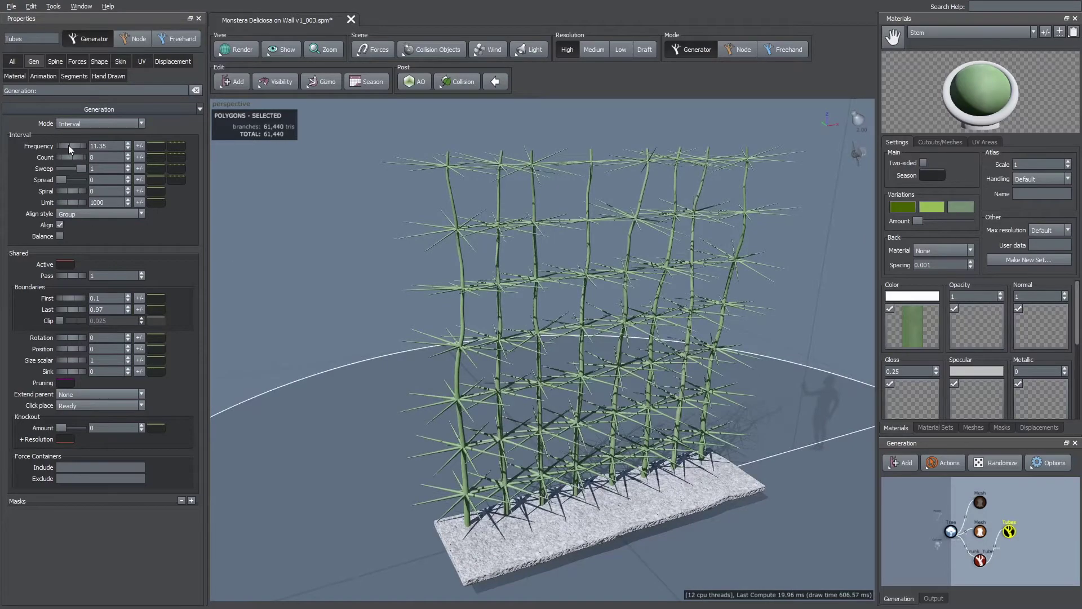
drag(69, 144, 386, 238)
scroll(408, 226, up, 4)
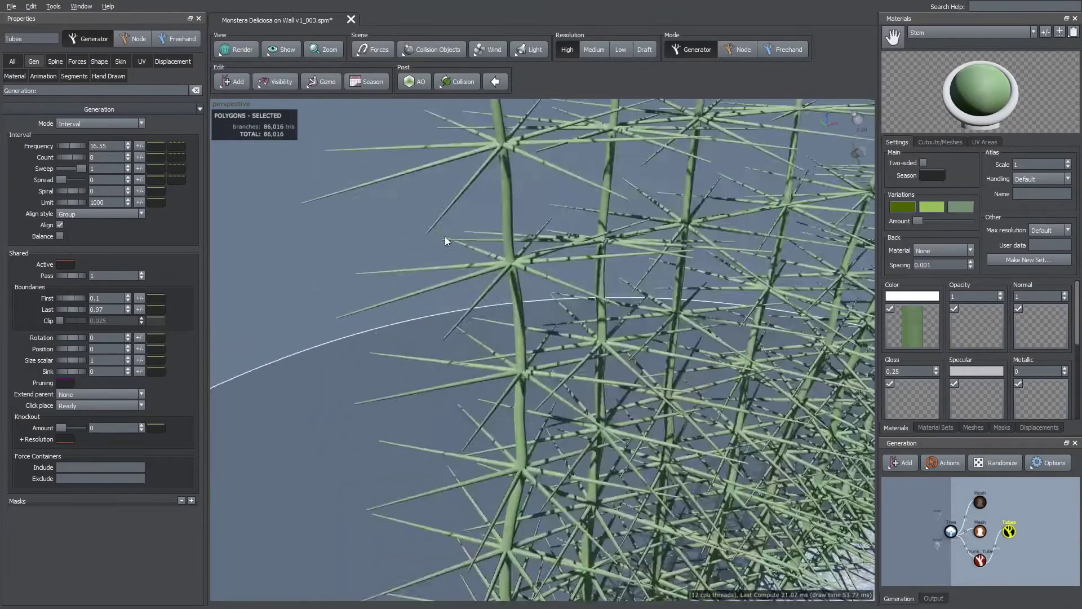
scroll(445, 236, up, 3)
- Set the Tubes generator's spread to 0.528 to scatter the branches along the stems
drag(63, 178, 69, 178)
scroll(399, 259, down, 6)
scroll(417, 257, up, 6)
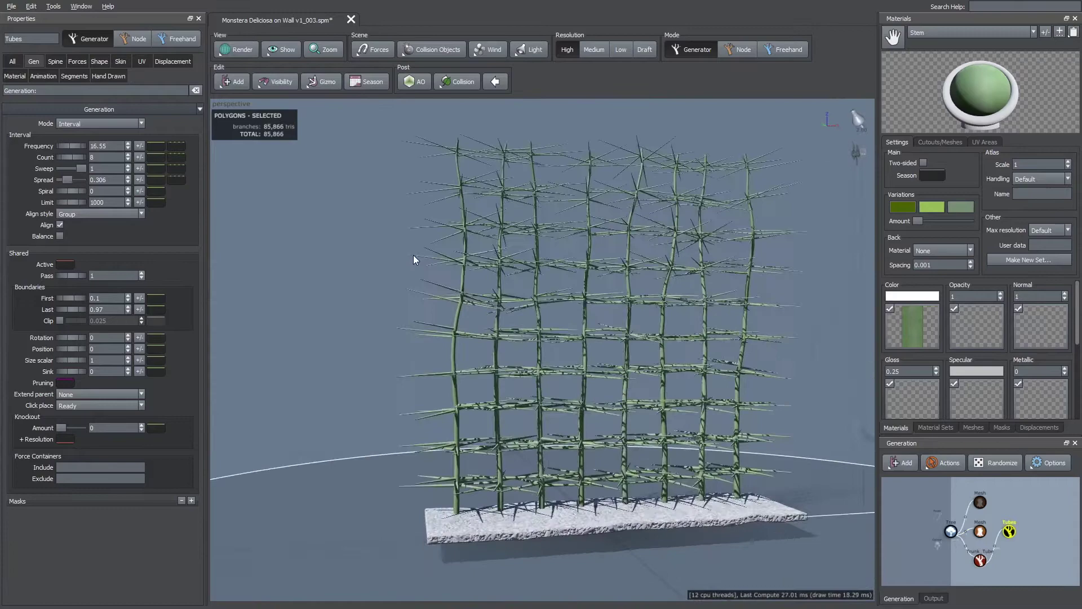
drag(69, 180, 72, 179)
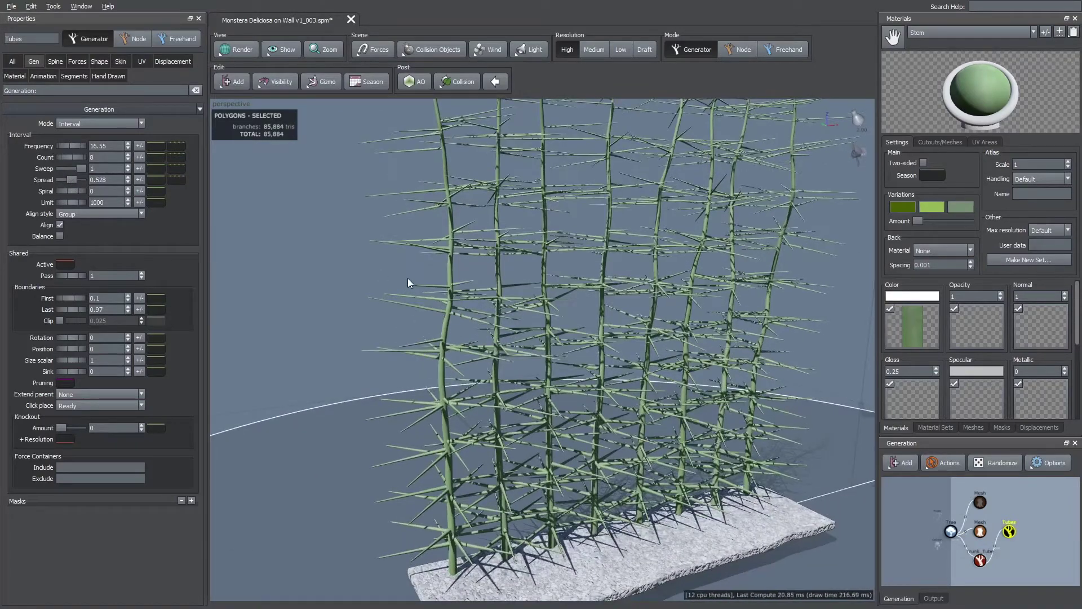
scroll(407, 282, down, 4)
drag(378, 275, 401, 215)
scroll(529, 292, up, 8)
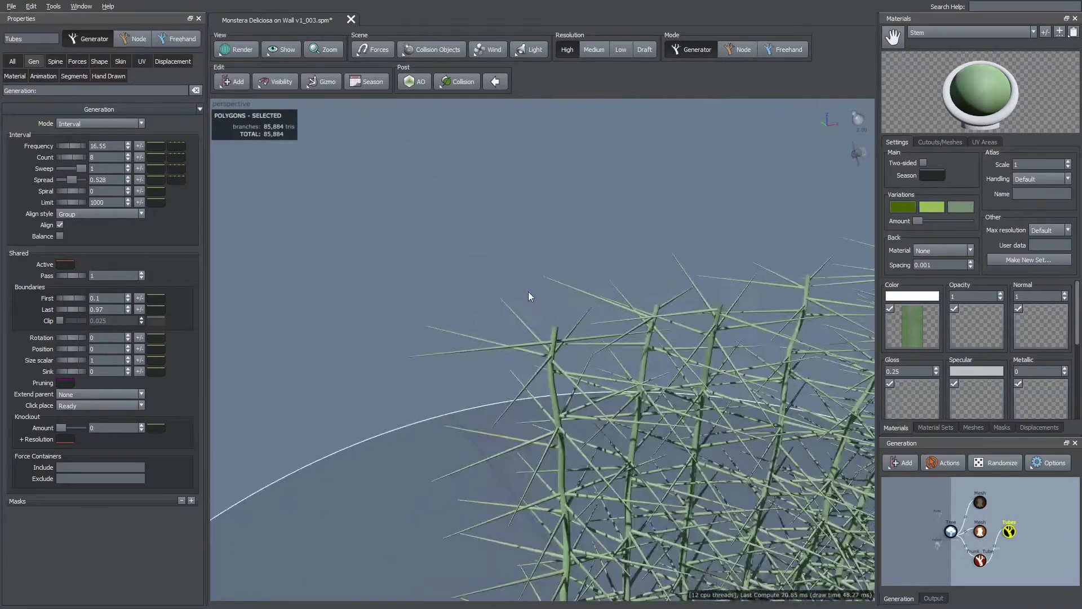
- Set the Tubes generator's Extend parent option to Any
click(88, 395)
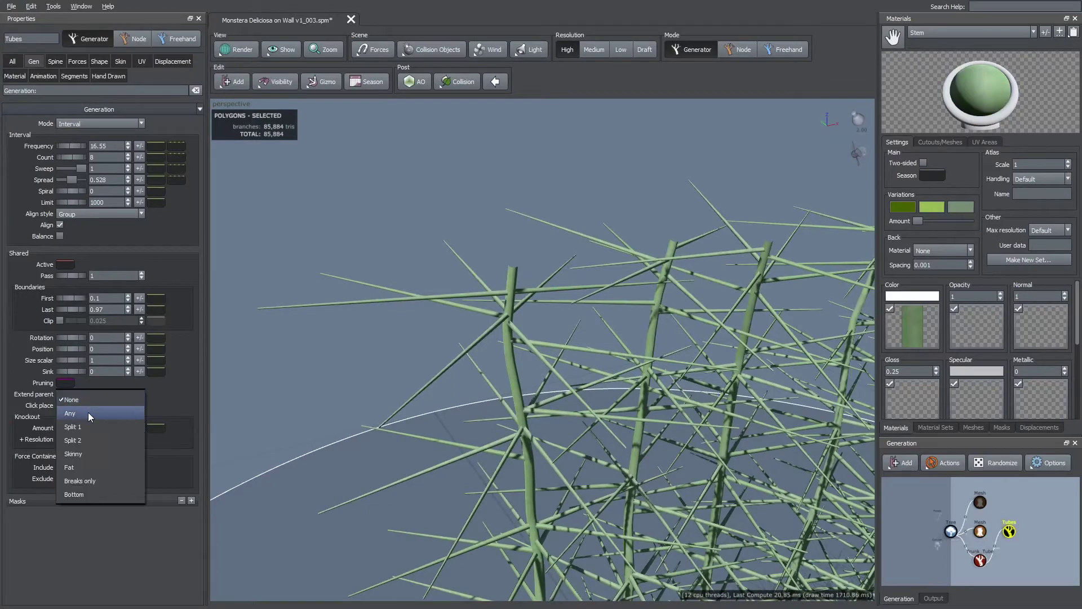
click(73, 416)
scroll(536, 262, down, 5)
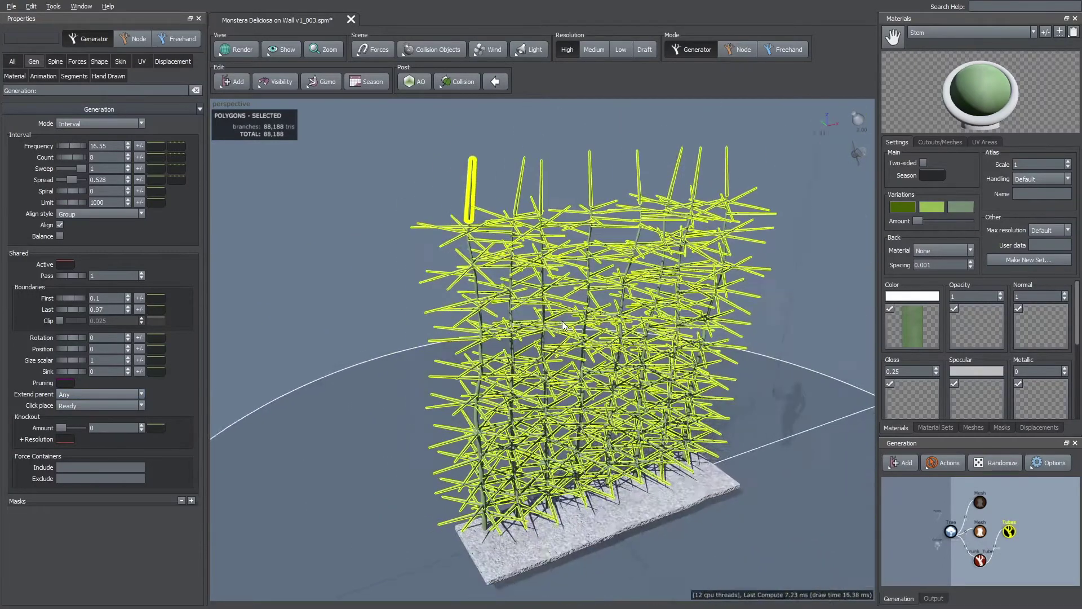
click(365, 338)
drag(569, 330, 567, 340)
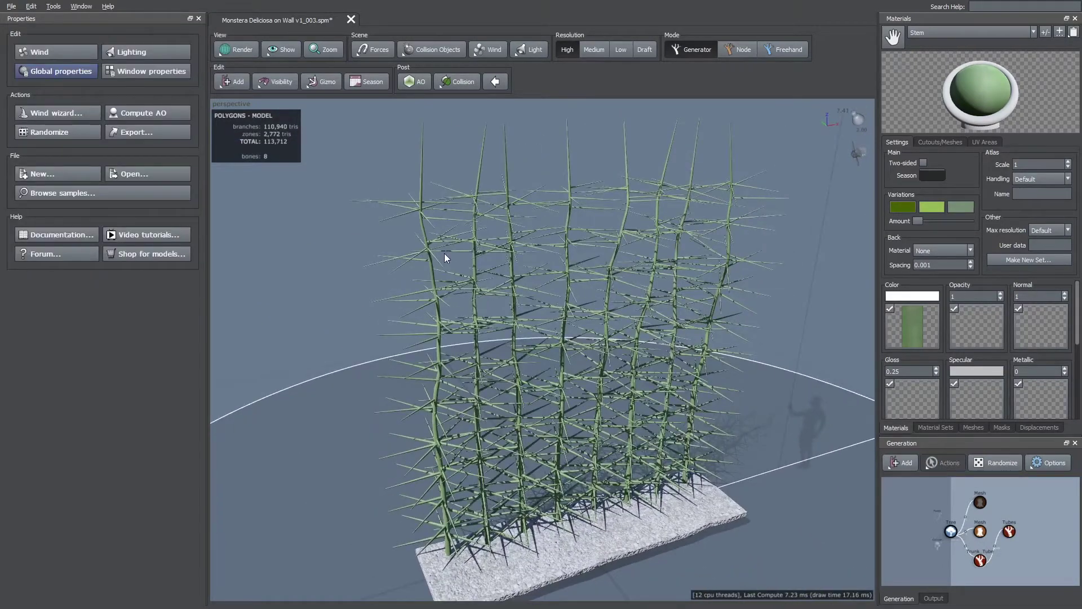
- Flatten the Tubes branches' absolute radius profile curve and set their skin radius to 0.5 of the parent
click(1012, 533)
middle_drag(446, 310, 469, 328)
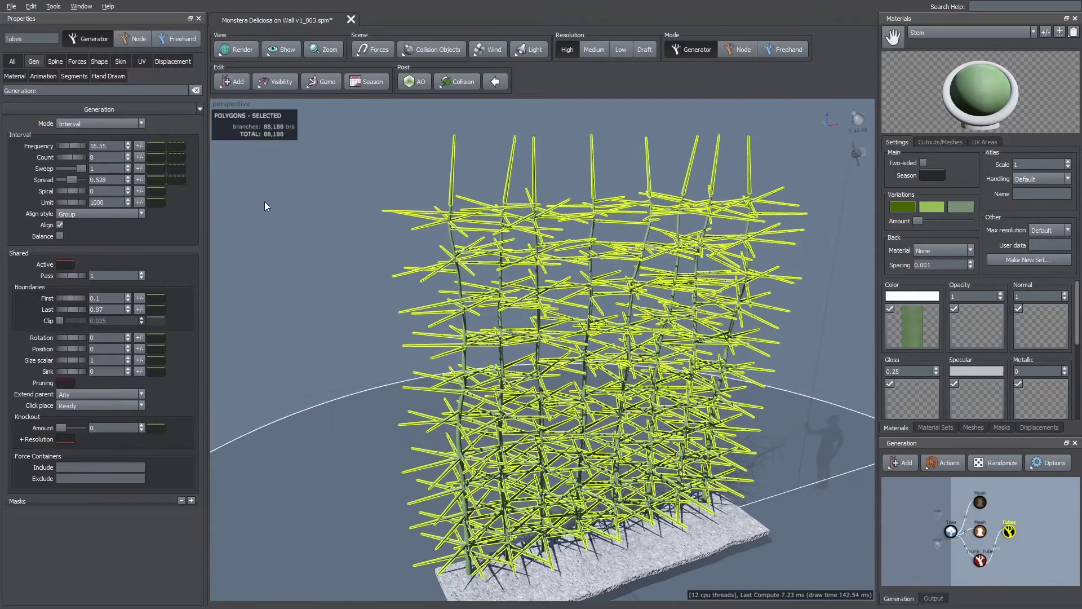
click(120, 62)
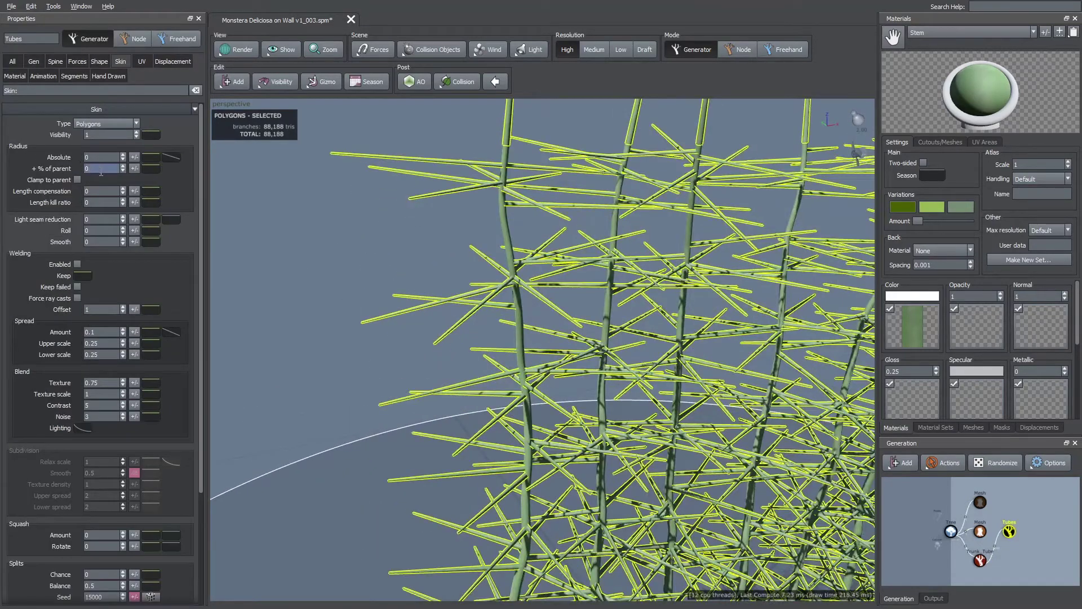
click(171, 157)
click(251, 169)
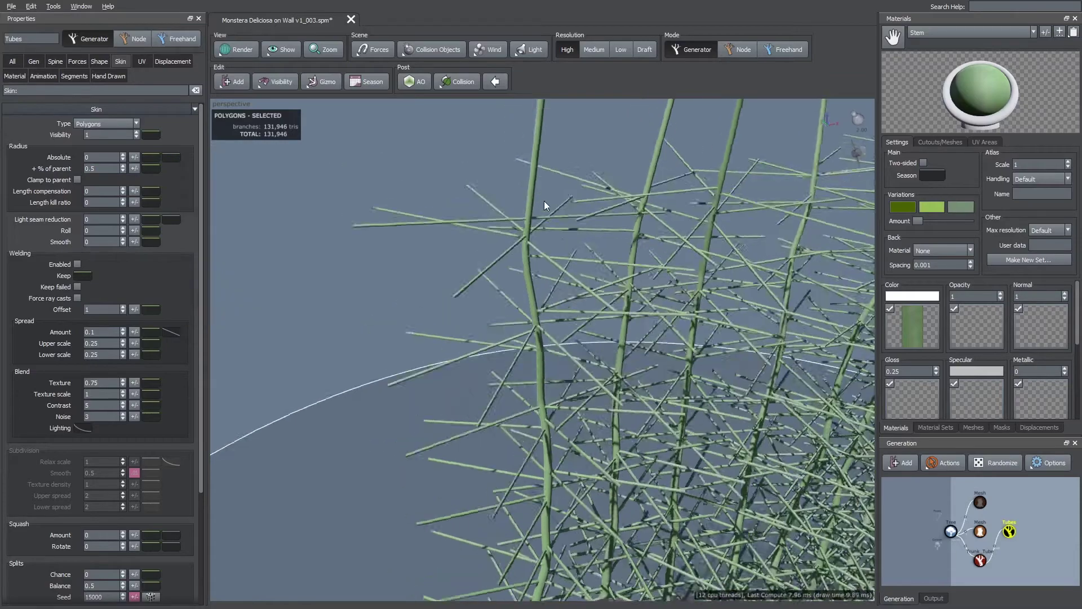
scroll(509, 223, up, 3)
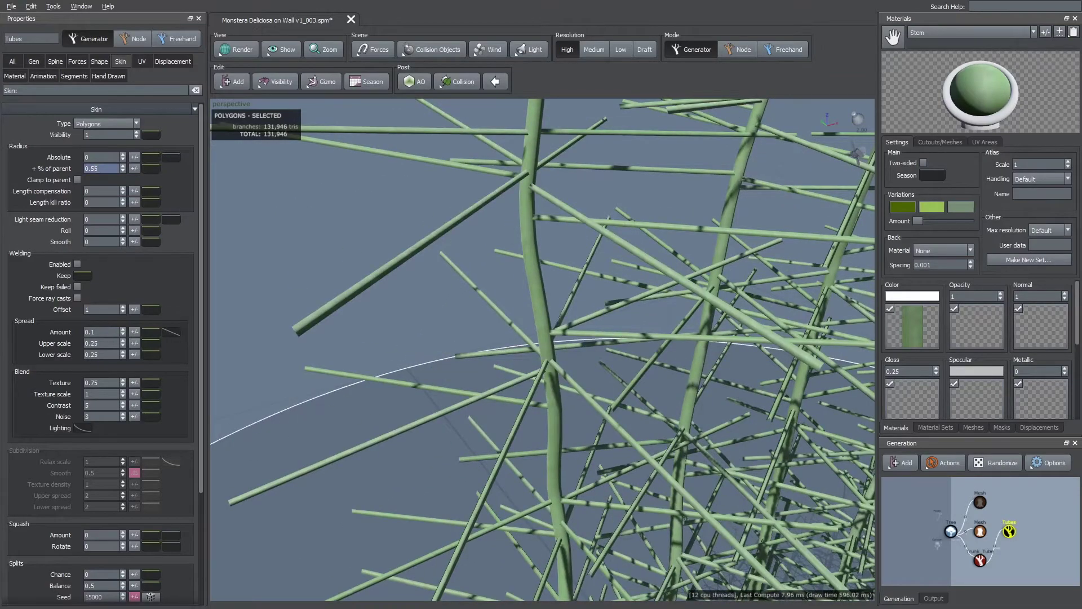
- Increase the Tubes branches' skin radius to 0.6 of the parent
drag(123, 168, 137, 174)
text(0.6)
key(Return)
scroll(565, 265, down, 5)
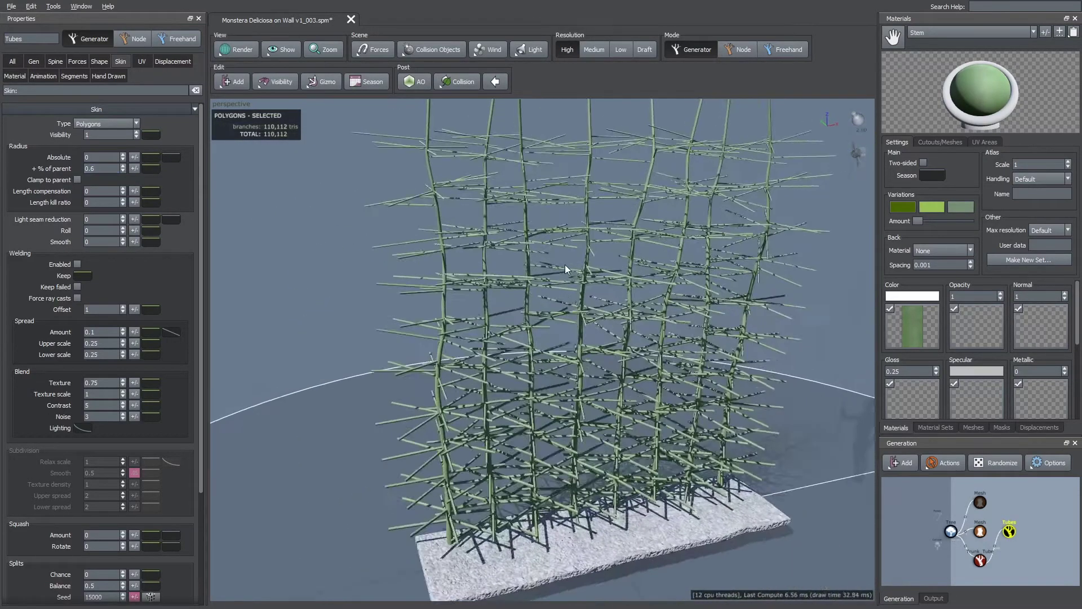
middle_drag(579, 279, 568, 293)
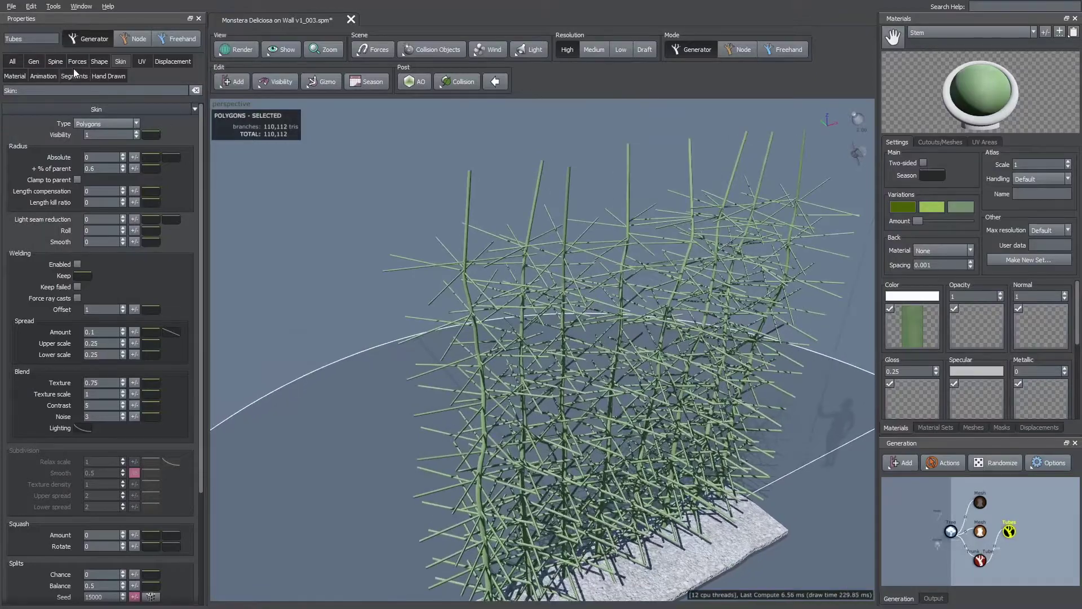
- Set the Tubes branches' spine length to 0.14 of the parent and their start angle to 0.26
click(57, 63)
scroll(250, 278, up, 4)
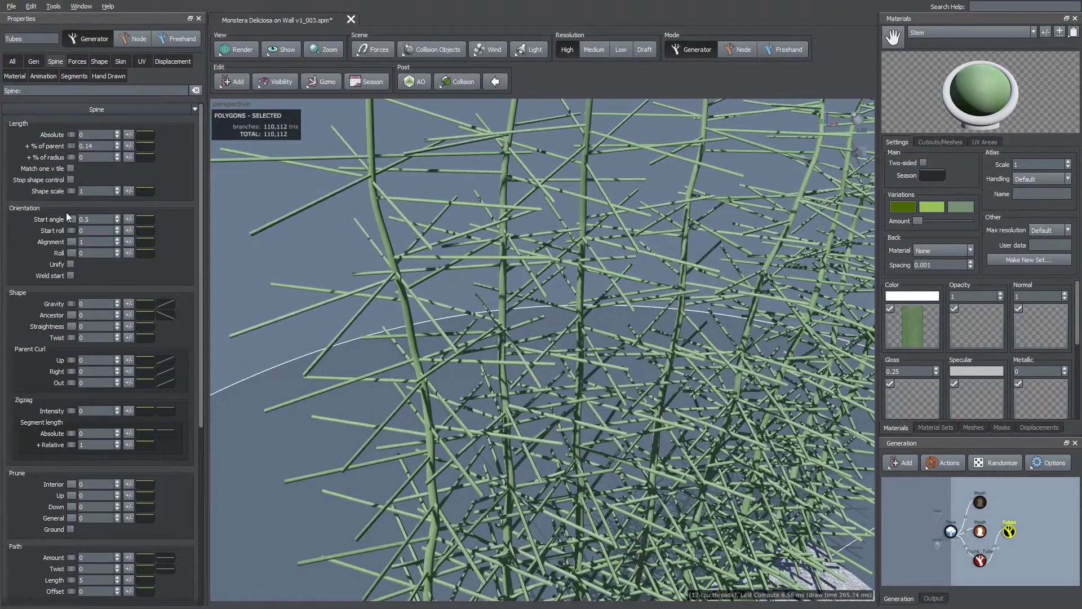
drag(118, 223, 119, 243)
scroll(370, 234, down, 5)
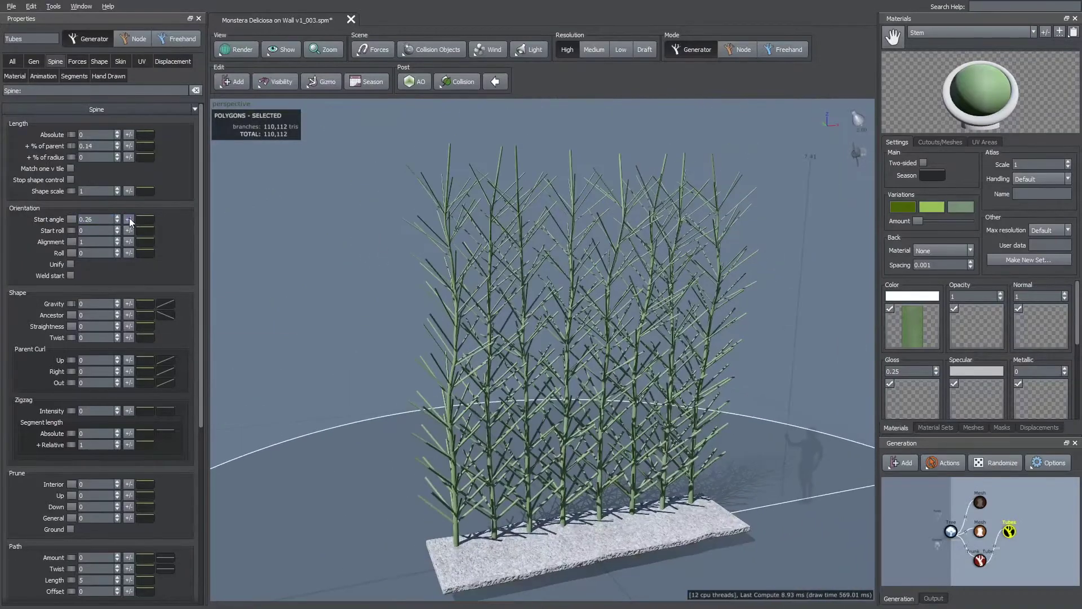
- Give the Tubes branches' start angle a 0.02 variance and lower the end of its parent curve to about 0.167
click(128, 219)
drag(219, 235, 231, 237)
mouse_move(324, 234)
mouse_down()
mouse_move(378, 233)
mouse_move(336, 229)
mouse_up()
click(145, 219)
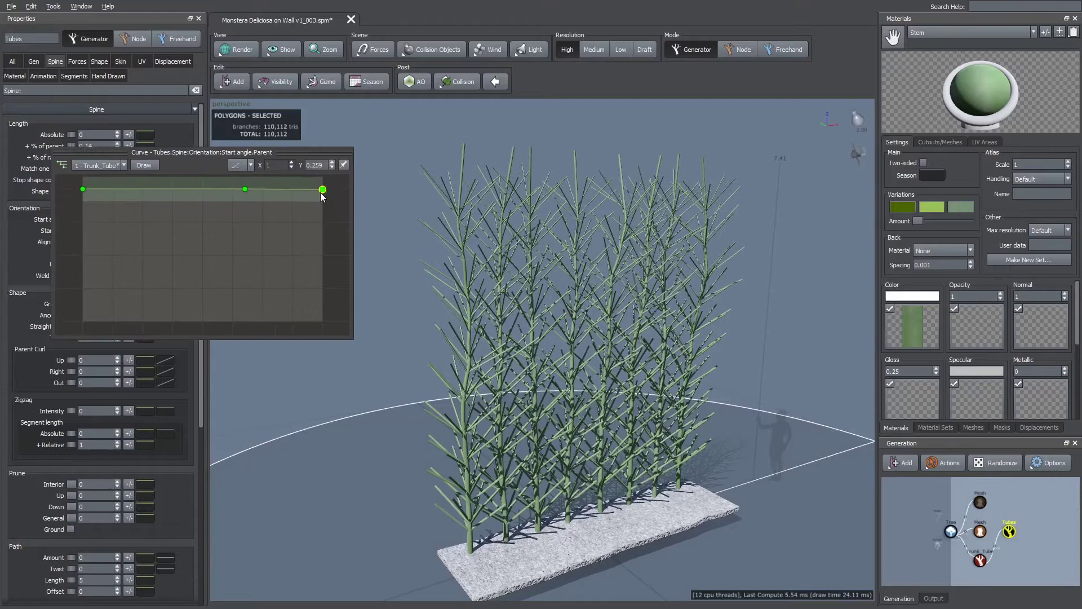
drag(322, 190, 321, 237)
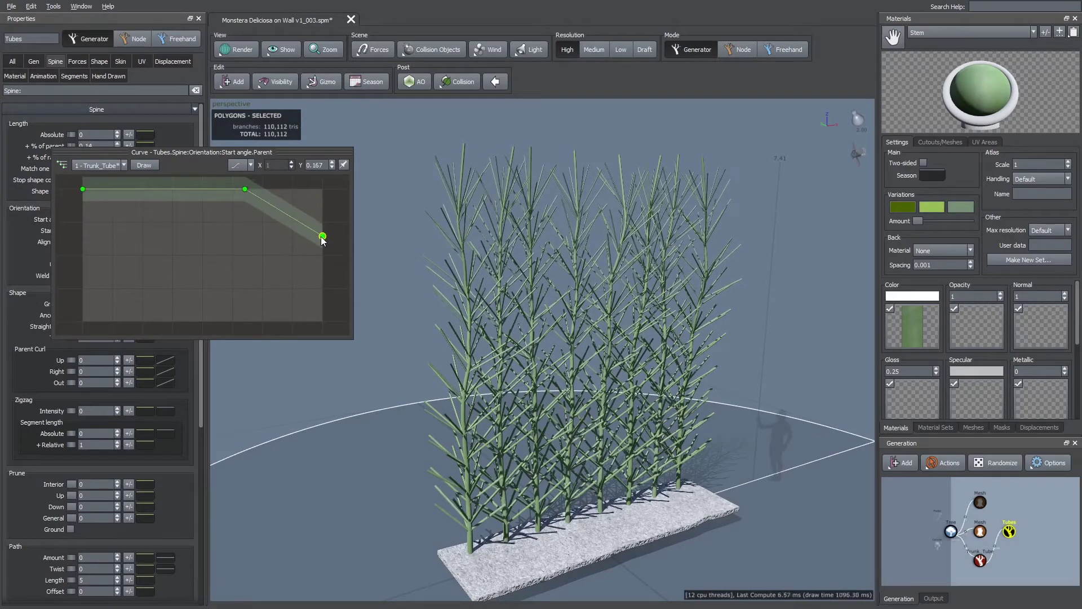
mouse_move(407, 186)
mouse_down()
mouse_move(423, 183)
mouse_move(395, 183)
mouse_move(402, 189)
mouse_up()
- Set the Tubes branches' gravity to 0.04 and lower the end of its Trunk_Tube parent curve
drag(71, 303, 72, 304)
drag(350, 320, 331, 308)
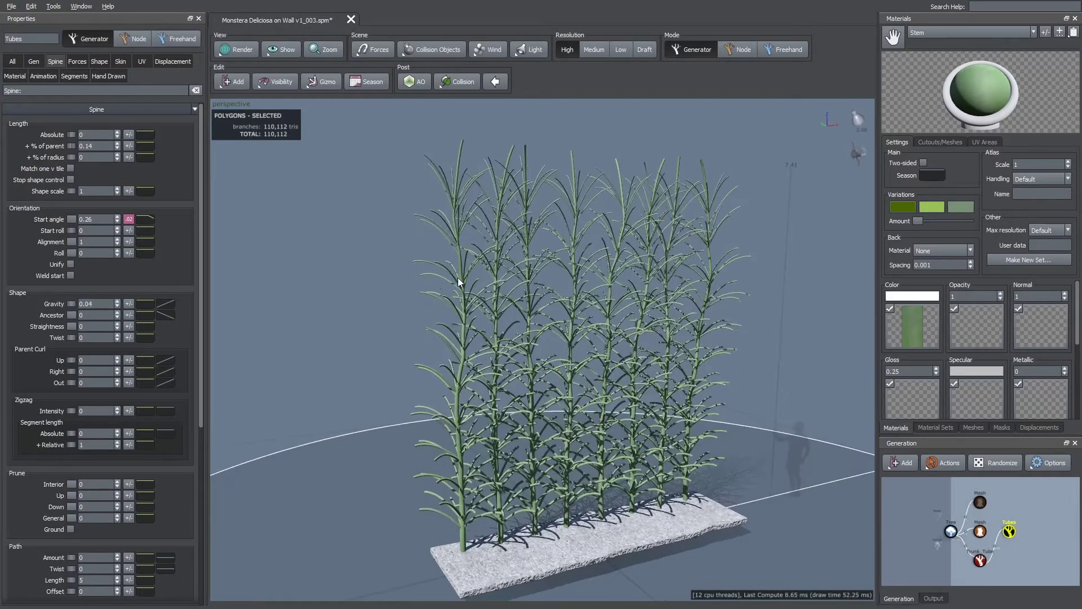
click(167, 303)
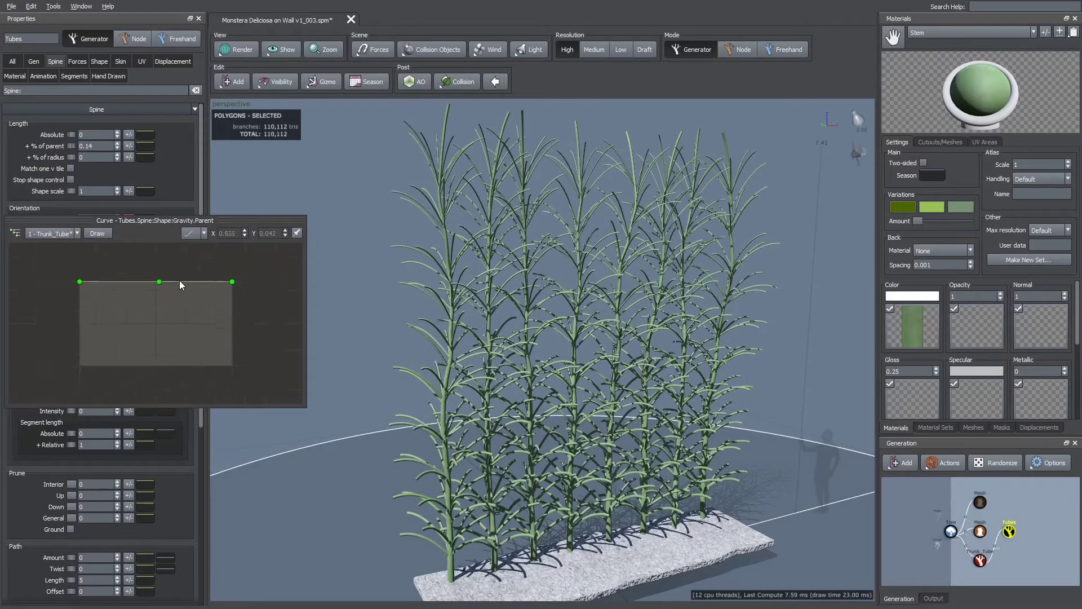
drag(159, 281, 123, 309)
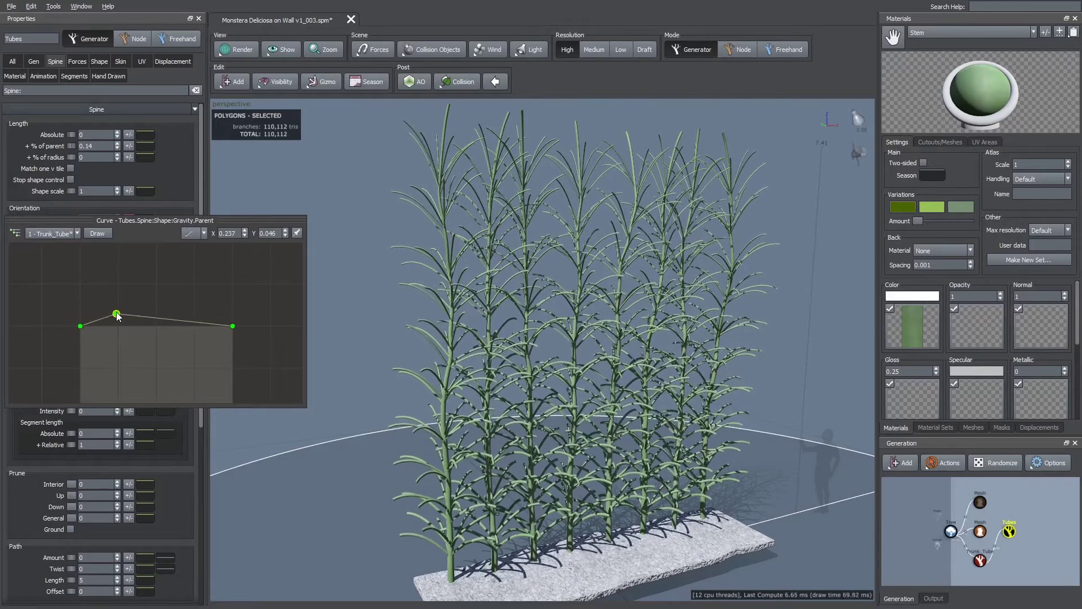
click(188, 319)
drag(233, 327, 231, 377)
- Show the wall mesh to examine from the side where branches pass through it, and hide it again
drag(383, 348, 531, 249)
scroll(412, 336, down, 1)
click(412, 336)
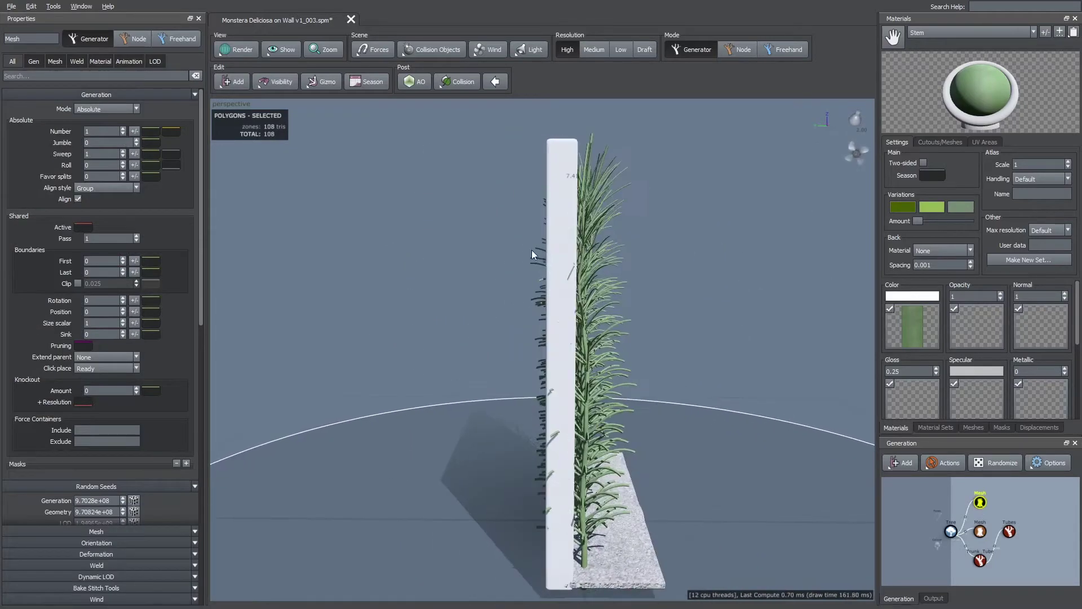
drag(686, 430, 315, 216)
click(315, 216)
- Add a Knockout force to the scene and place it beside the wall at about Y 3.5, Z 4.8
click(231, 82)
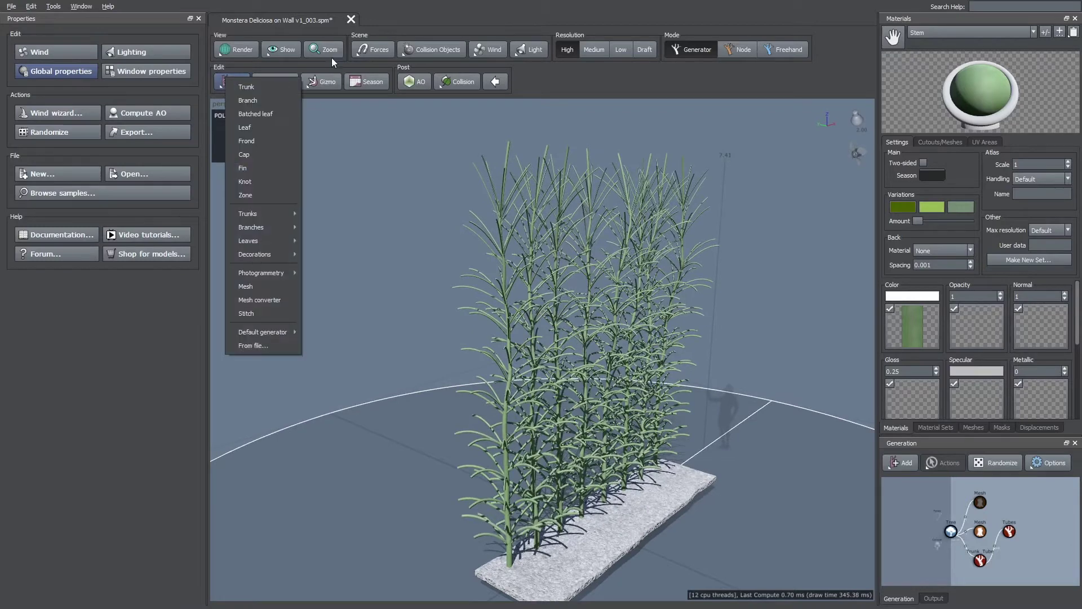
click(373, 50)
mouse_move(411, 66)
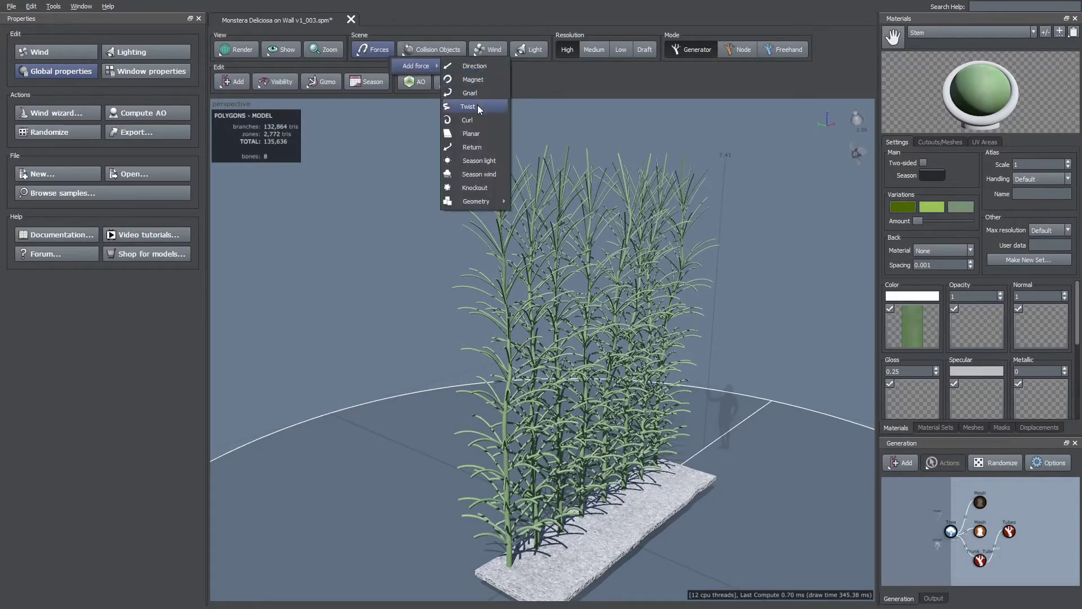
click(474, 187)
drag(446, 296, 424, 277)
drag(566, 455, 565, 212)
drag(537, 243, 394, 242)
- Rotate the Knockout force about 89 degrees around the X axis so that its arrow lies horizontally
key(space)
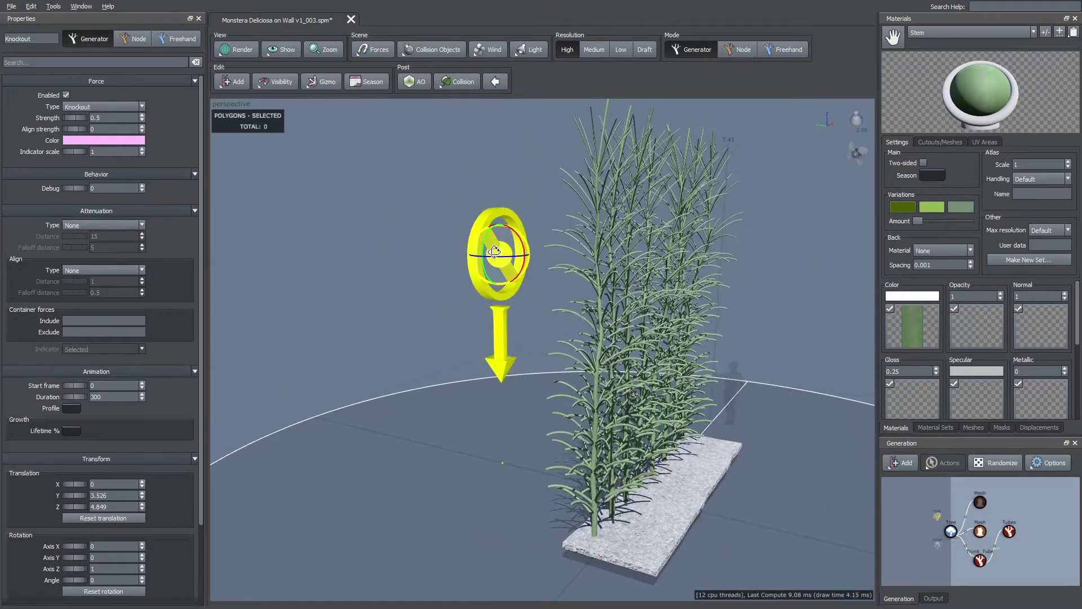
drag(522, 240, 525, 297)
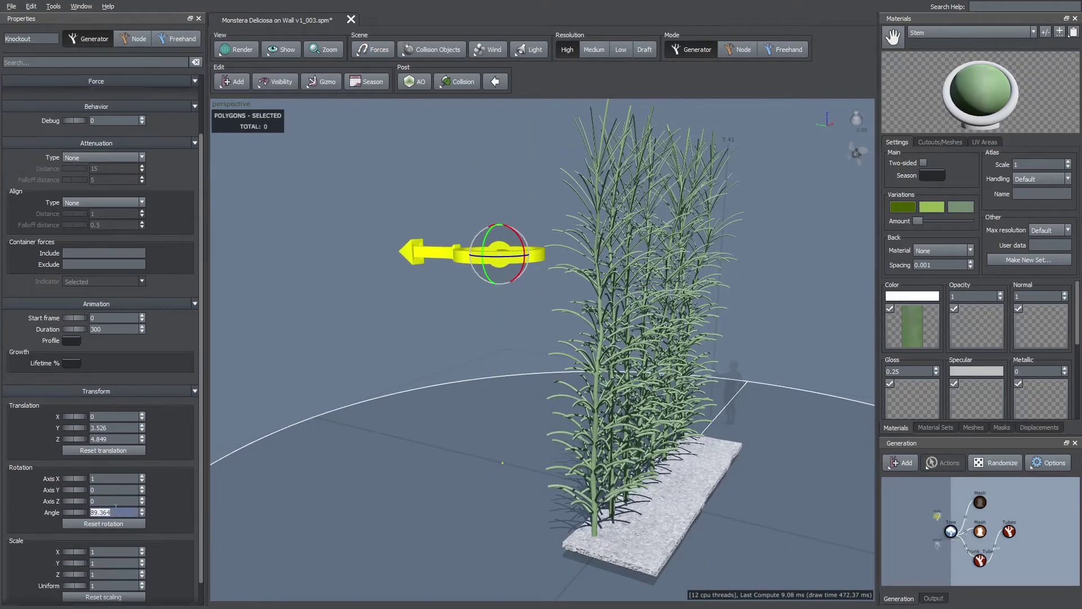
click(591, 396)
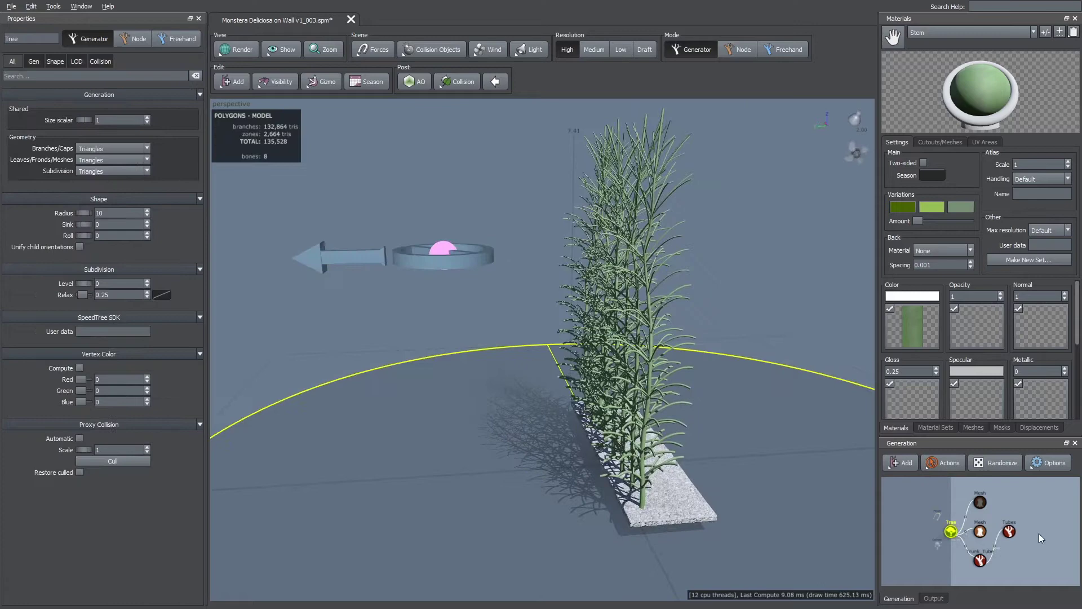
- Enable the Knockout force on the Tubes generator, trying a strength of 0.5 and settling on 0.7
click(77, 61)
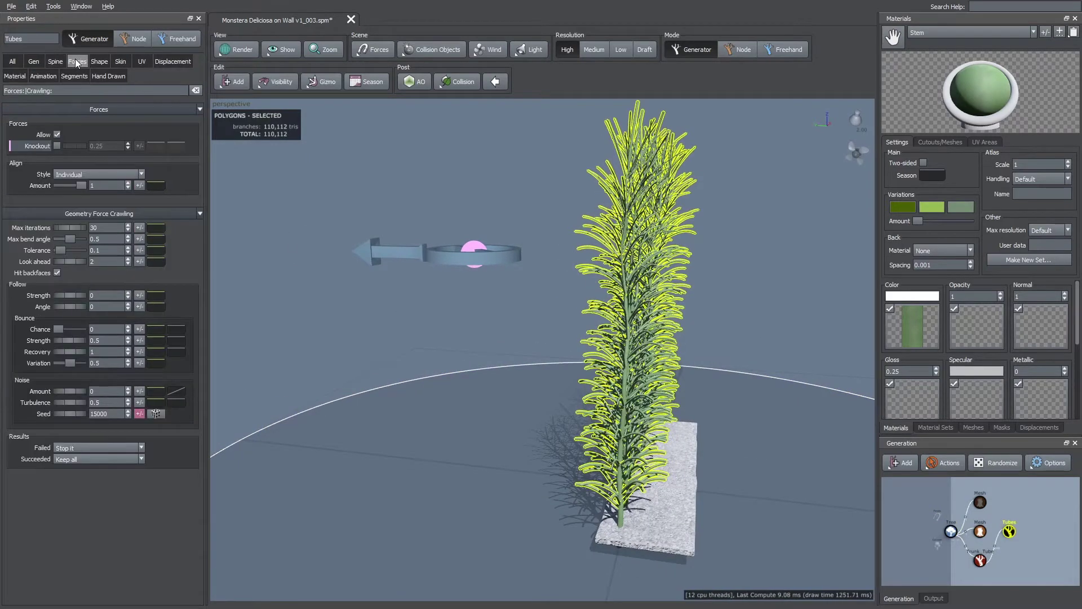
click(56, 145)
text(0.5)
key(Return)
drag(451, 273, 442, 266)
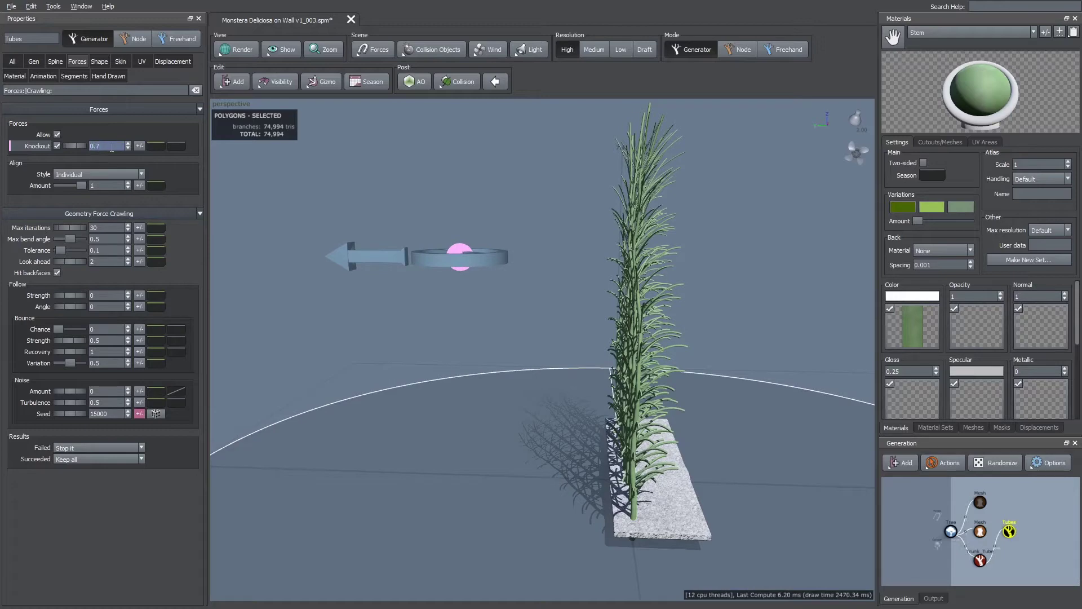
text(0.7)
key(Return)
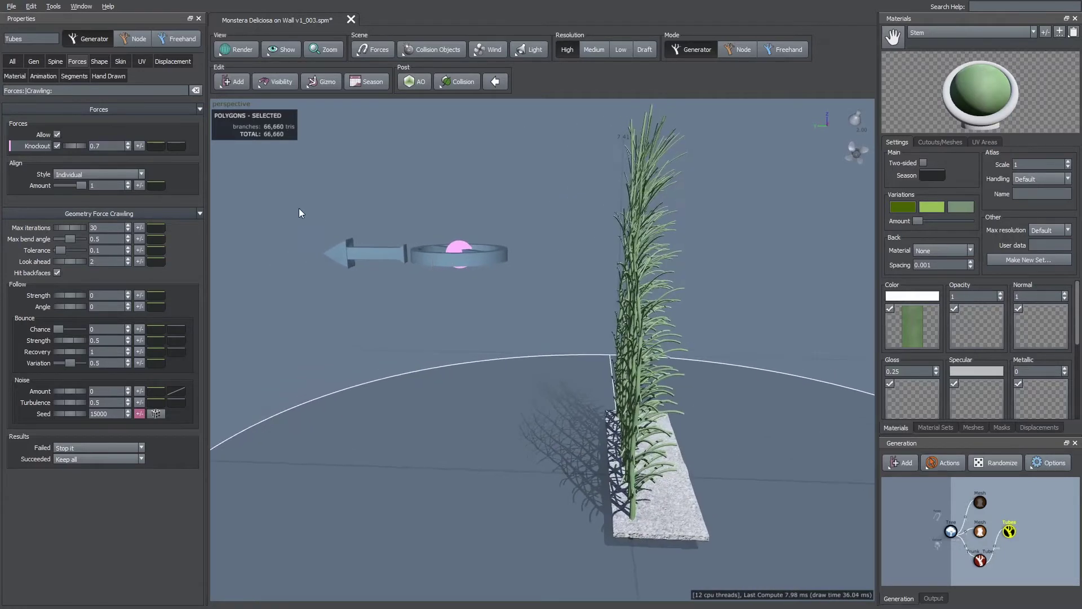
- Show the wall mesh and add a Leaf generator to the Tubes branches
click(979, 501)
drag(733, 386, 674, 313)
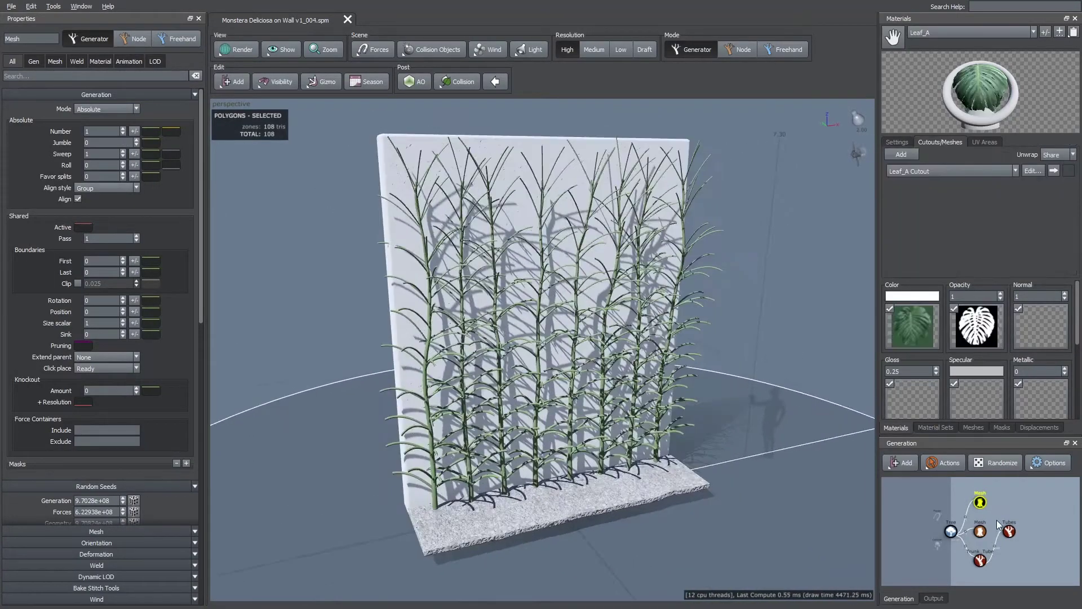
right_click(1009, 531)
mouse_move(947, 148)
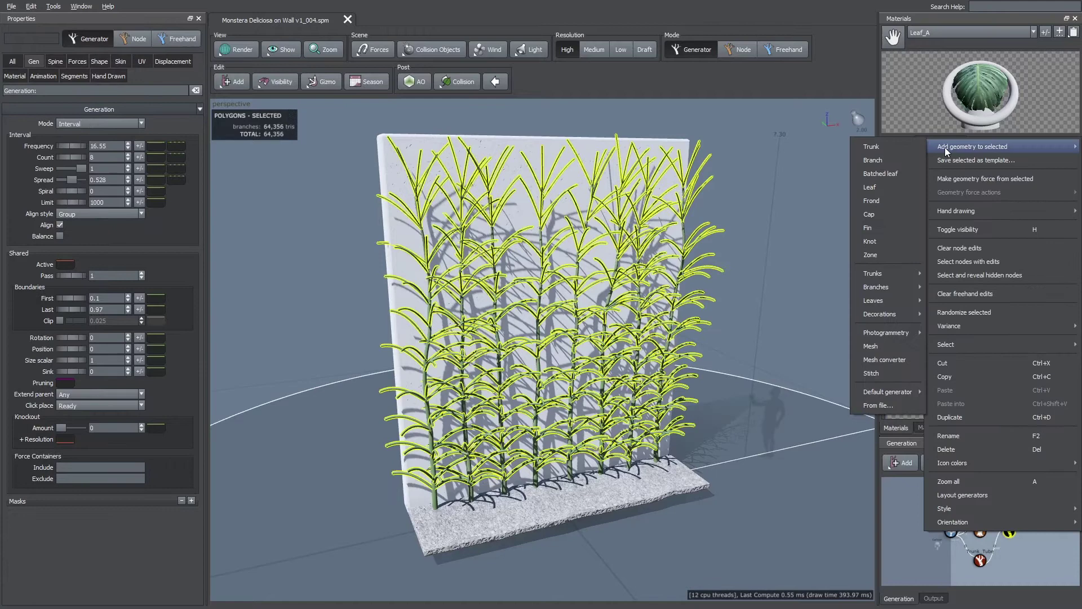
click(882, 187)
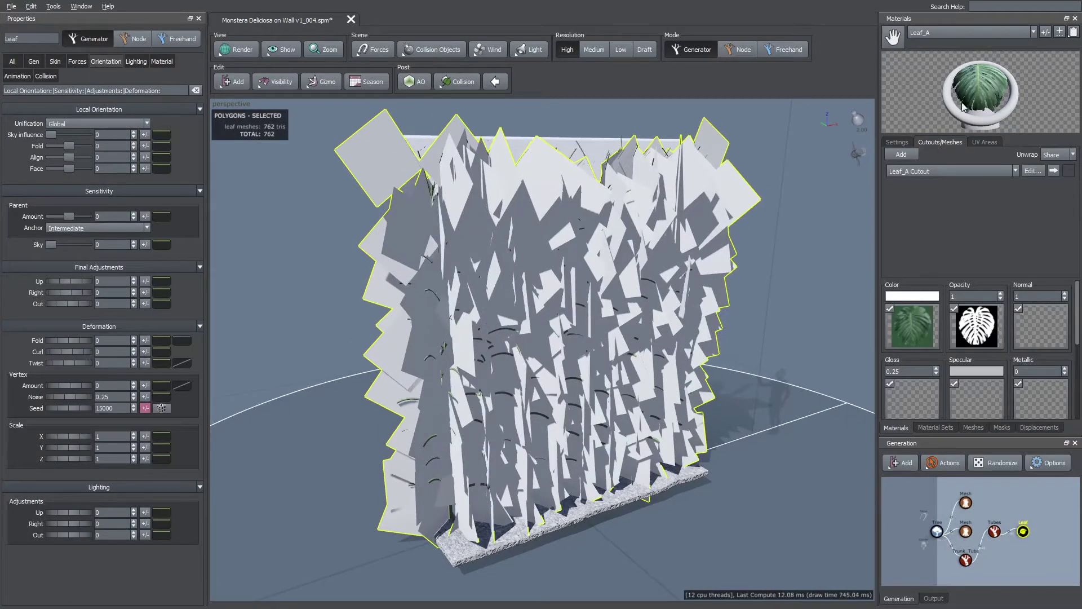
- Examine the Leaf_A Cutout mesh and its pivot in the cutout editor, closing it without saving changes
drag(970, 66, 972, 113)
click(1033, 172)
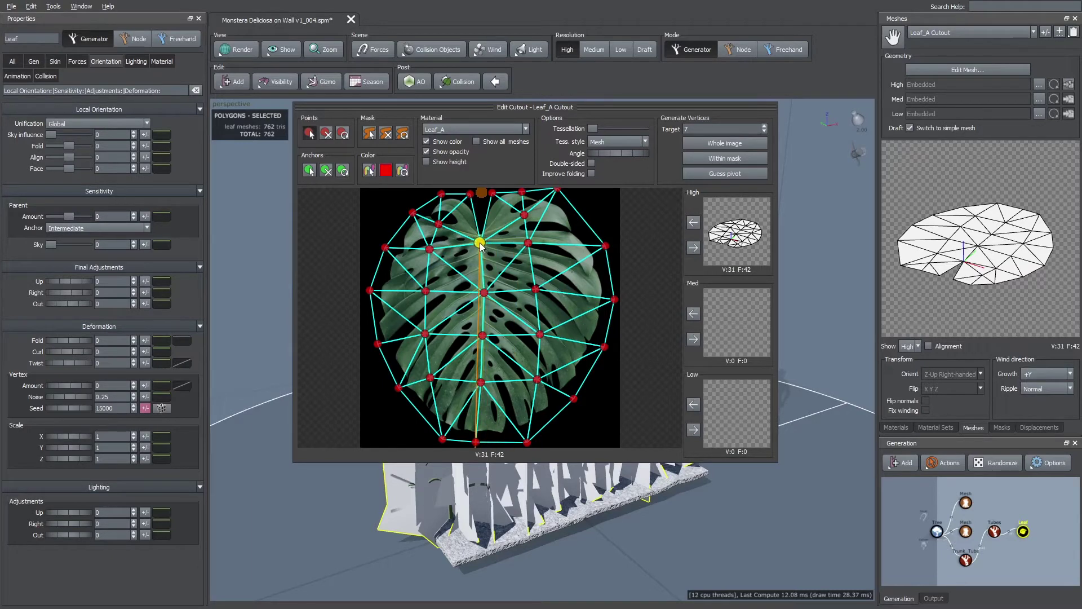
click(855, 263)
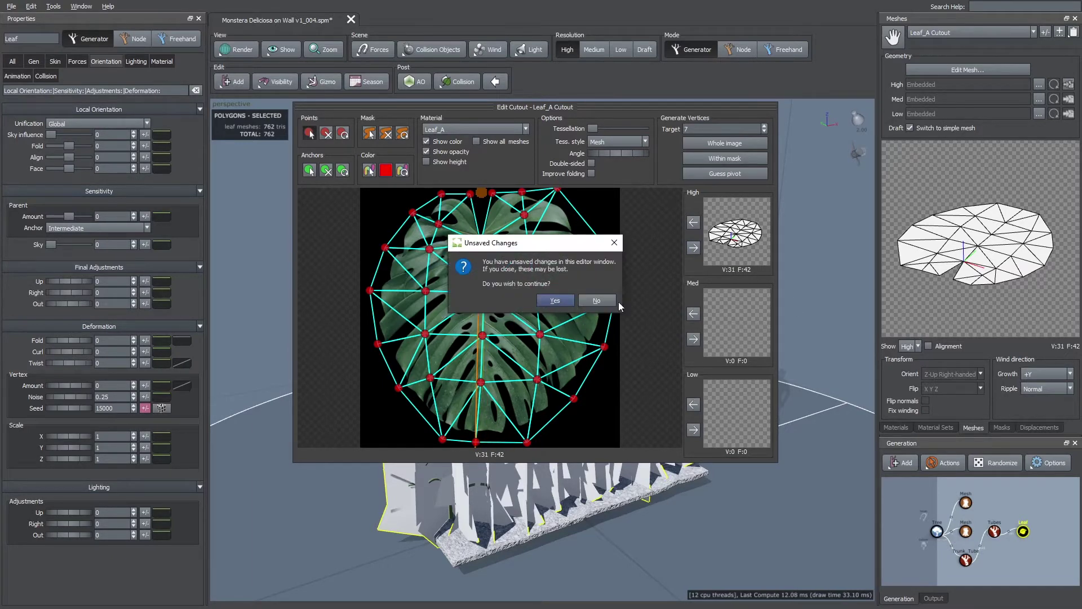
click(557, 301)
- Apply the Leaf_A material to the leaves and set their Right final orientation adjustment to 0.5
click(900, 426)
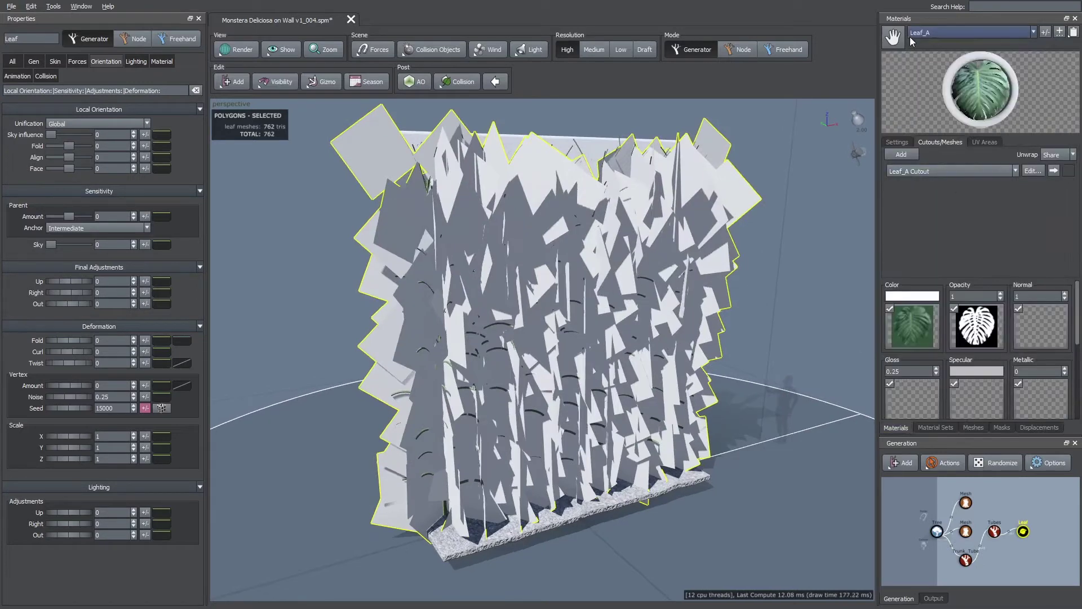
scroll(744, 185, up, 2)
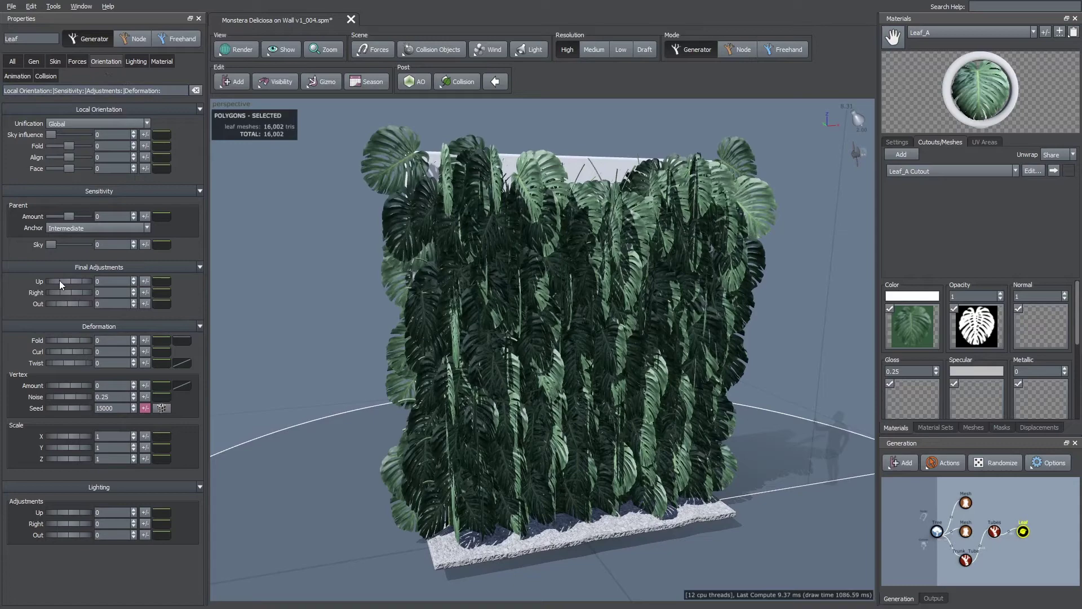
drag(63, 292, 89, 294)
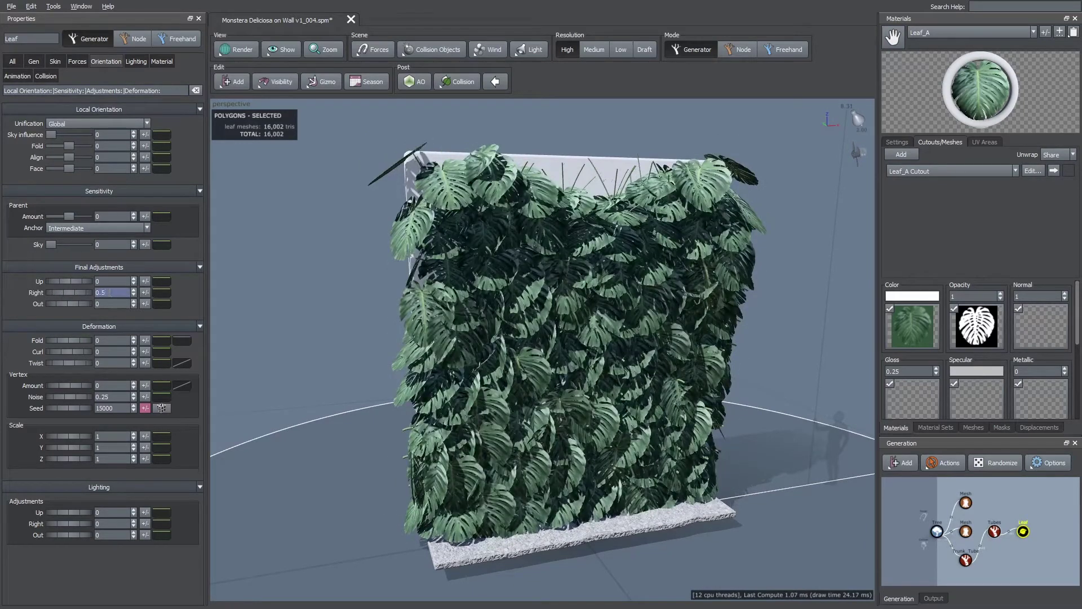
key(Return)
mouse_move(315, 313)
mouse_down()
mouse_move(346, 306)
mouse_move(327, 299)
mouse_up()
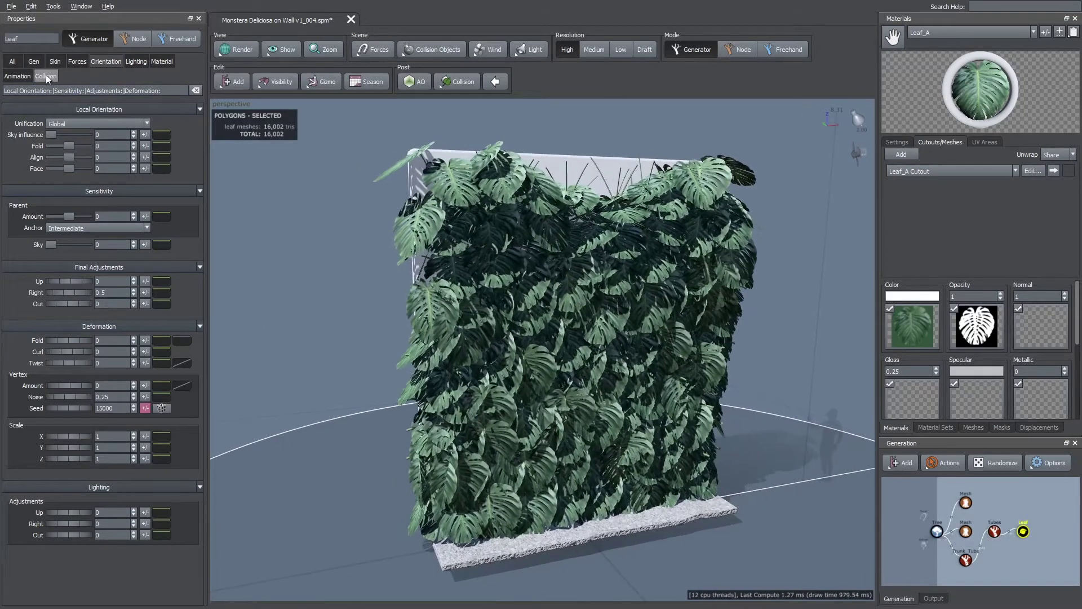
- Set the Leaf generator's First boundary to 1 so the leaves sit at the branch tips
click(35, 62)
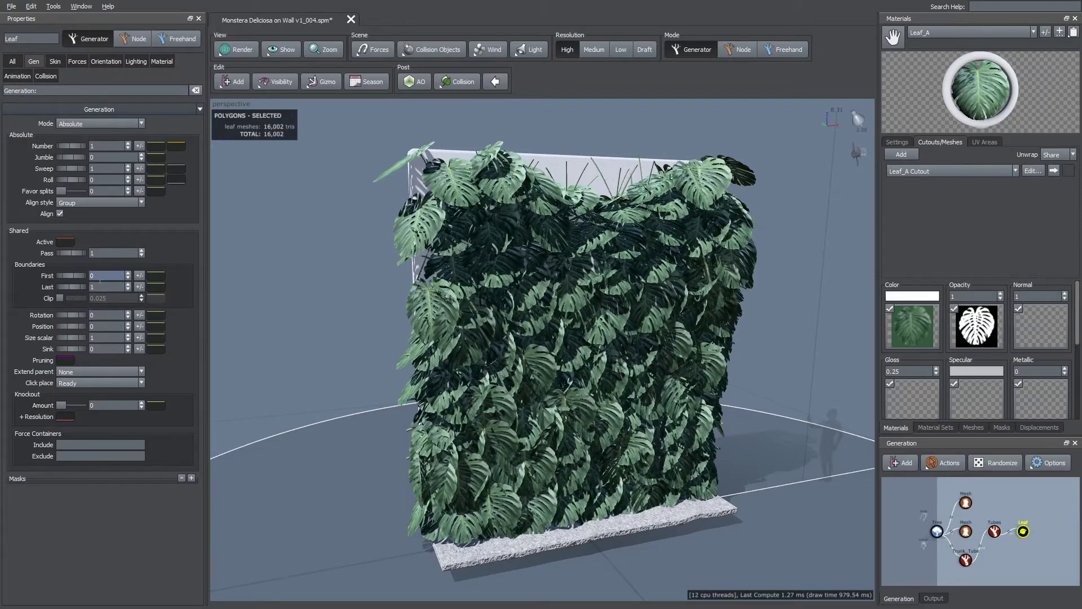
key(Return)
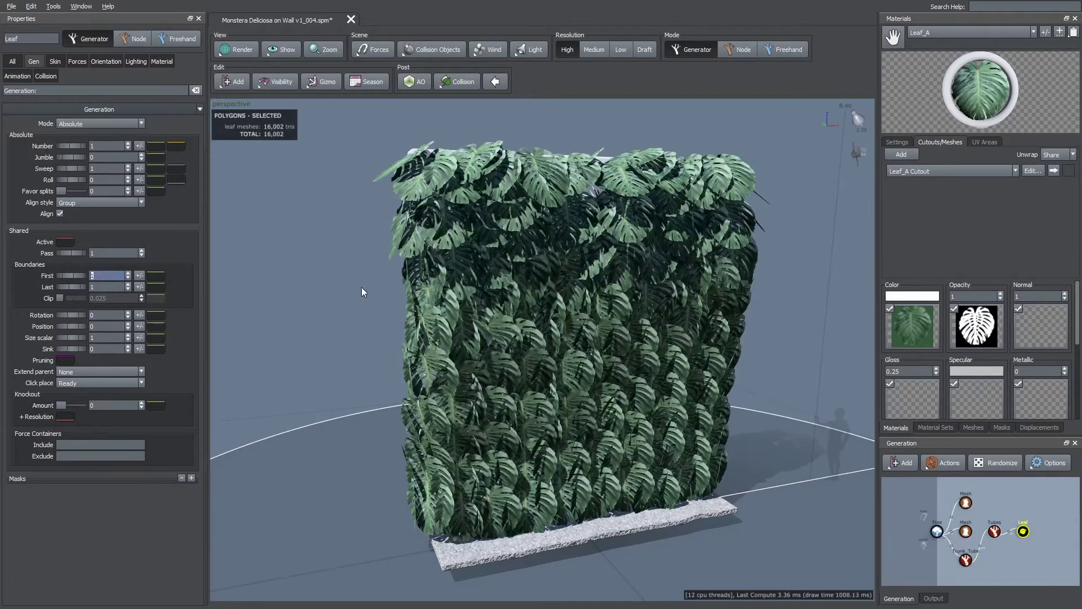
click(111, 64)
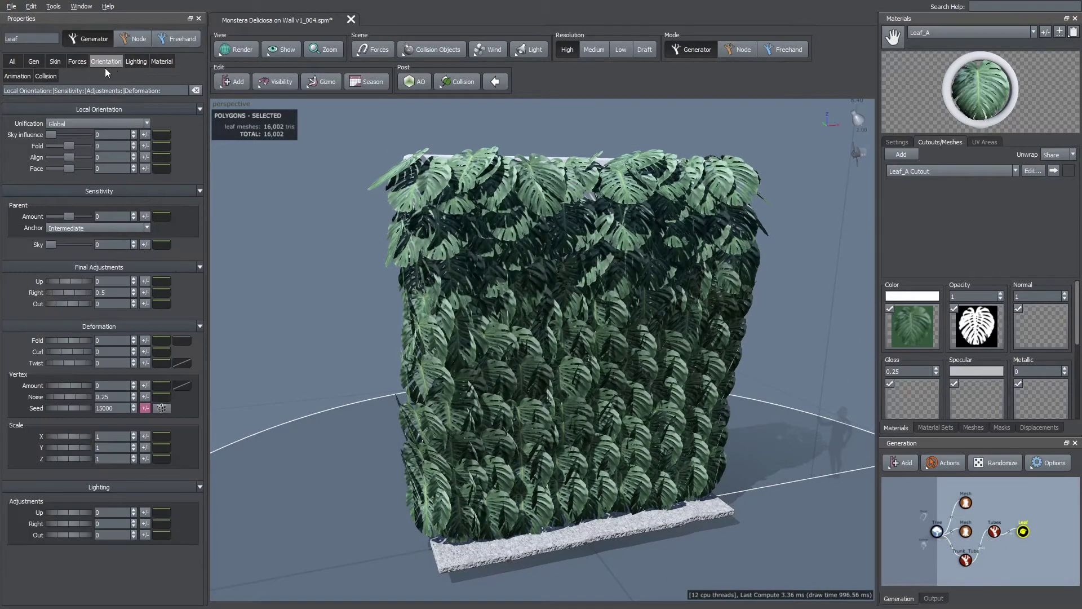
- Set the leaf size to 0.7
click(55, 62)
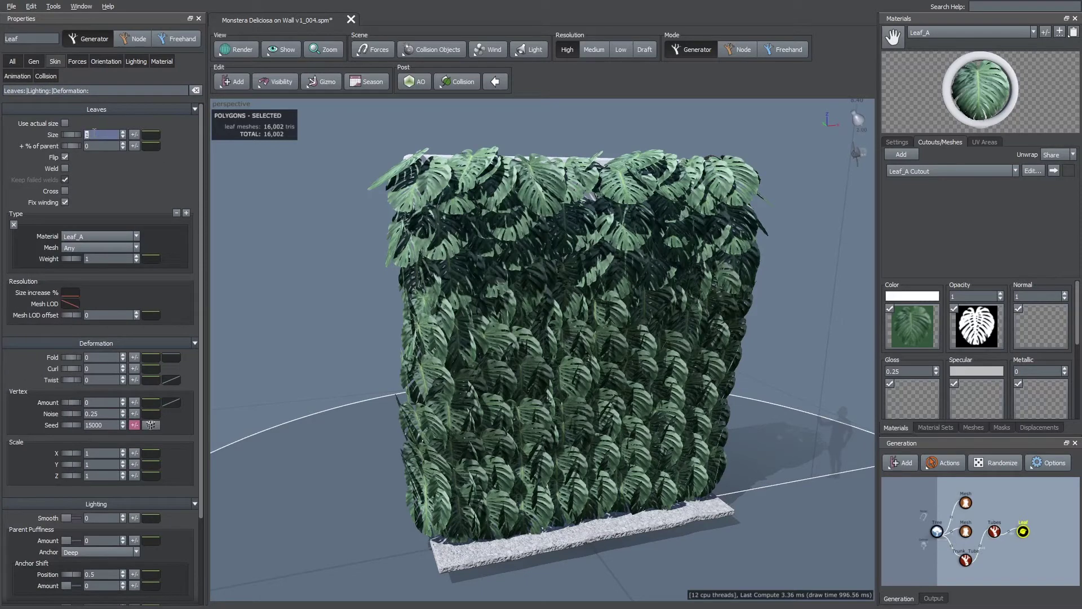
key(Return)
drag(496, 282, 495, 274)
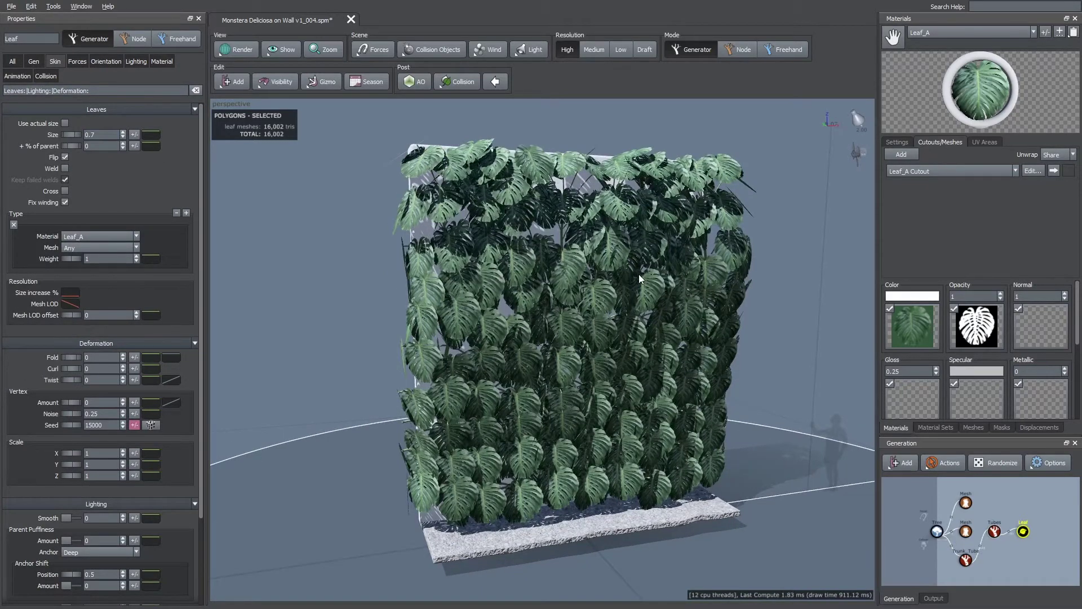
scroll(639, 276, up, 2)
drag(640, 278, 637, 273)
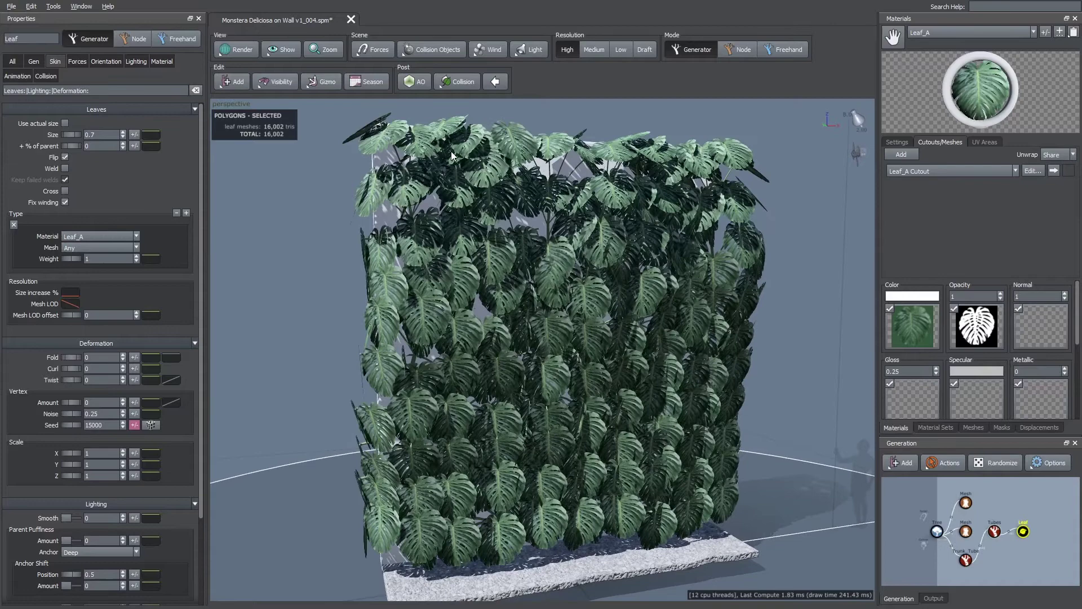
click(153, 137)
drag(321, 206, 322, 246)
click(240, 180)
click(242, 198)
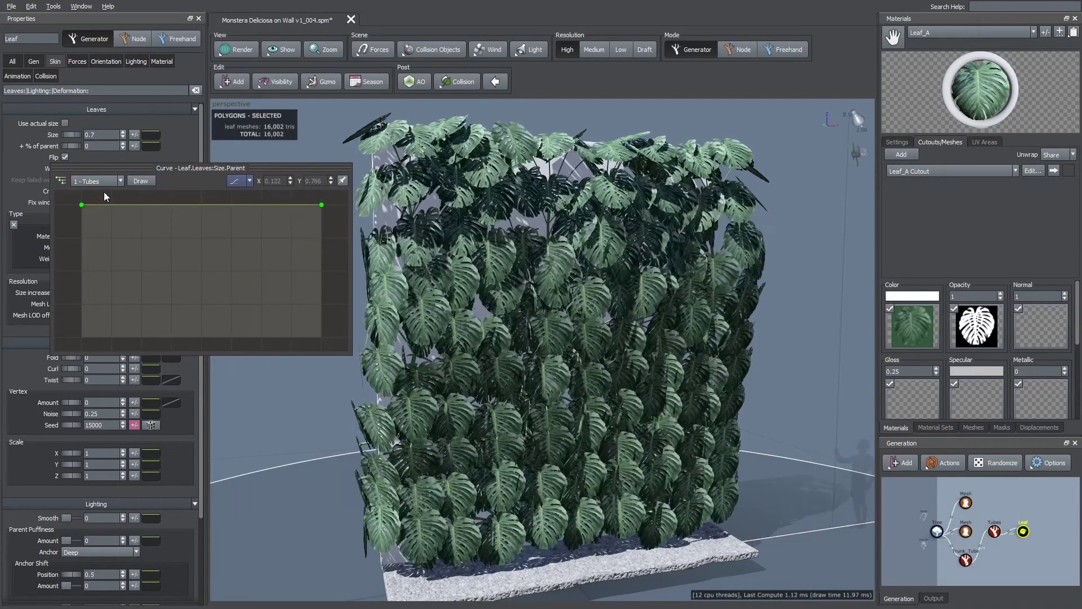
- On the leaf size's Trunk_Tube parent curve, add a point about two thirds along and lower the end point to about 0.5
click(99, 181)
click(90, 198)
click(259, 204)
drag(321, 204, 321, 237)
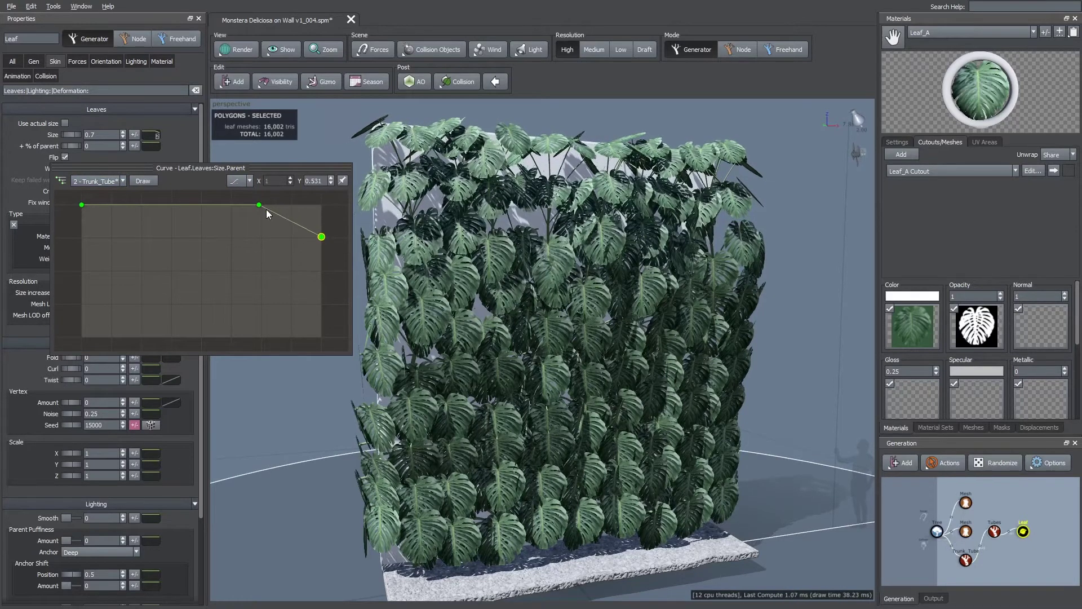
drag(259, 205, 243, 207)
drag(321, 237, 322, 242)
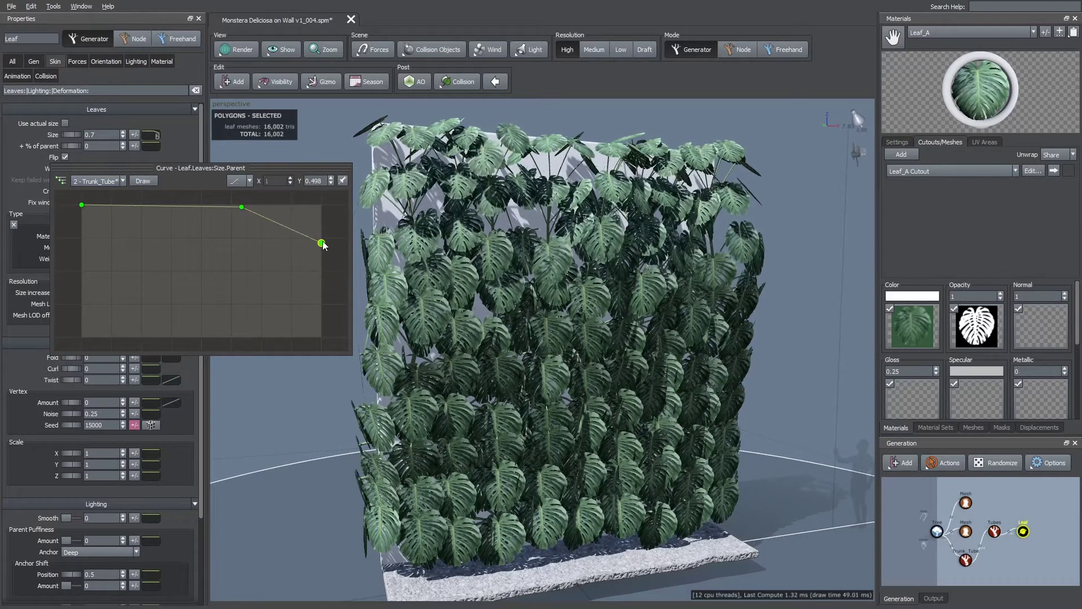
- Deform the leaves with Fold -0.04, Curl -0.03 and Twist -0.15
drag(487, 266, 526, 269)
drag(200, 261, 200, 306)
mouse_move(338, 321)
mouse_down()
mouse_move(347, 318)
mouse_move(333, 310)
mouse_up()
mouse_move(74, 303)
mouse_down()
mouse_move(78, 324)
mouse_move(65, 320)
mouse_up()
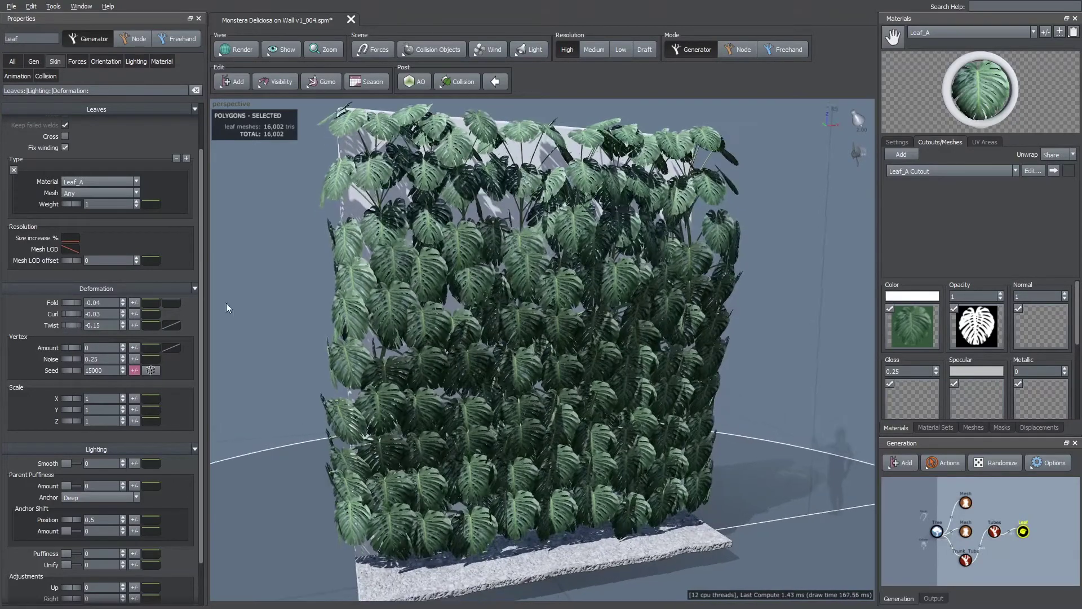
- Add random variance to the leaves' fold, curl and twist deformation, using 0.04 for the fold
click(133, 302)
drag(209, 317, 253, 310)
click(135, 314)
click(134, 325)
- Set the leaves' vertex deformation amount to 0.36 with a variance of about 0.056
drag(70, 348, 85, 350)
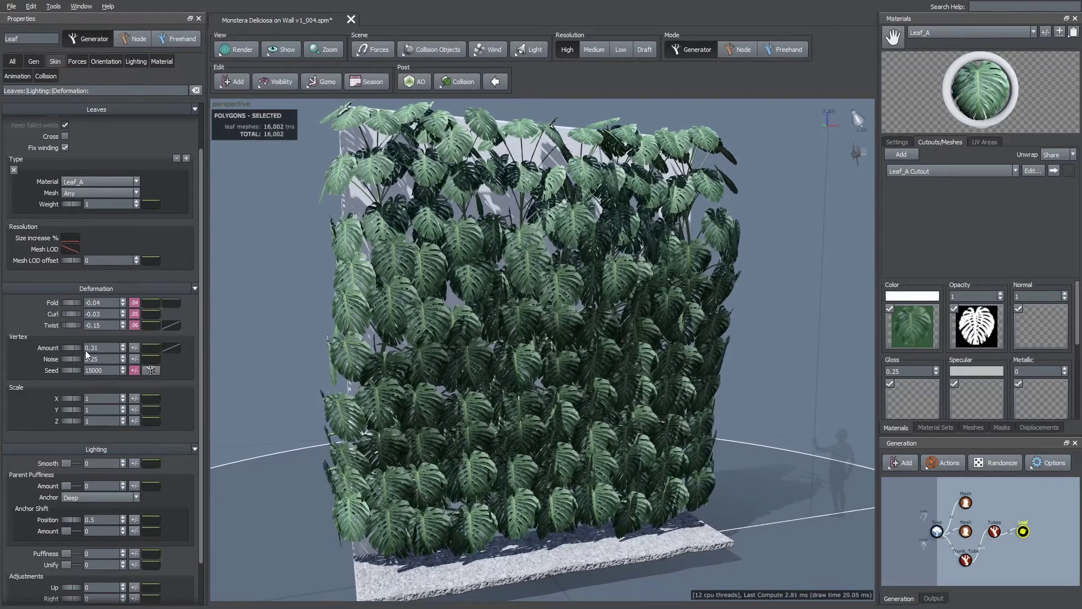
click(134, 348)
drag(205, 371, 221, 366)
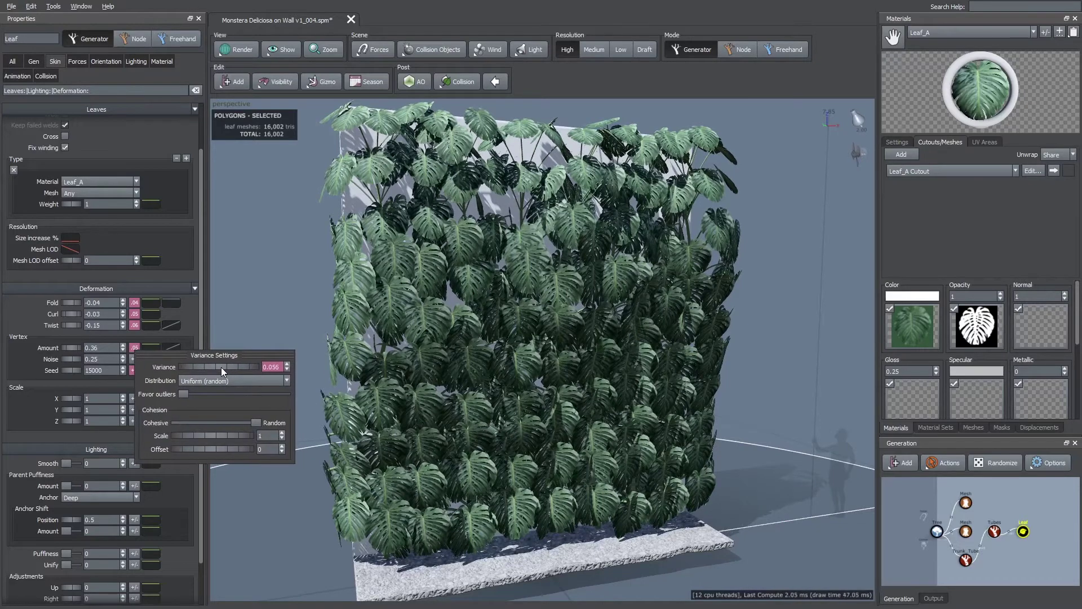
- Set the leaves' Out final adjustment to 0.22 with a random variance of about 0.04
drag(279, 316, 249, 308)
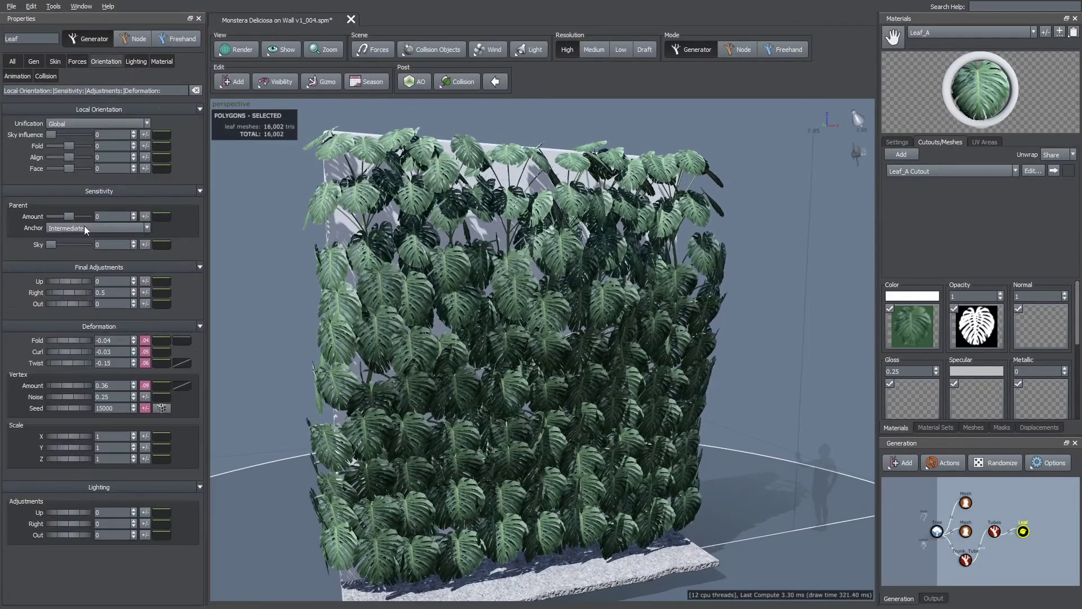
drag(65, 303, 77, 305)
drag(294, 338, 348, 250)
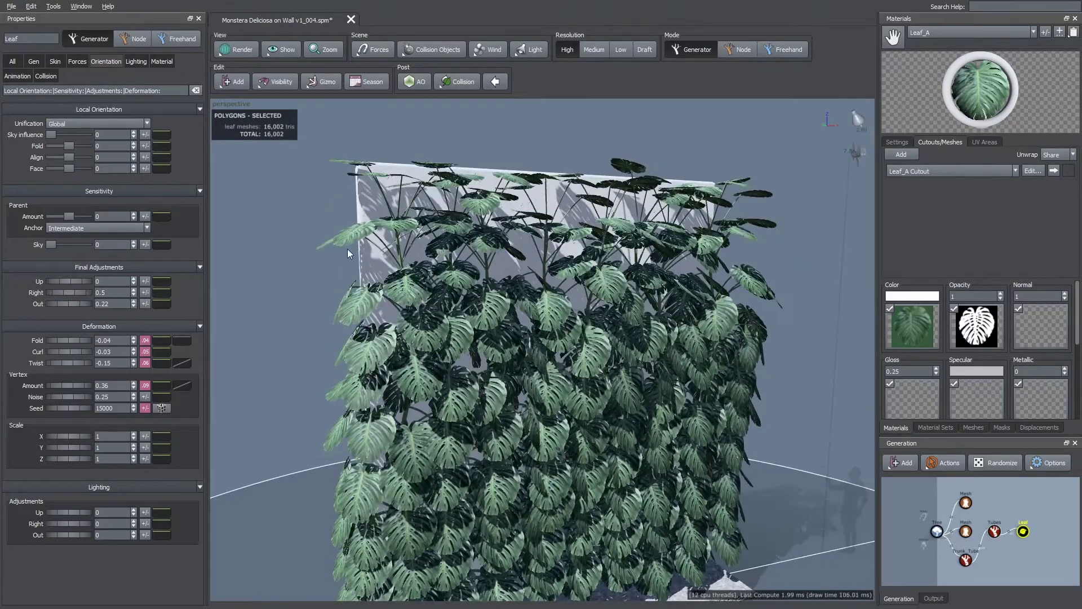
click(145, 303)
drag(205, 320, 225, 323)
- Open the parent curve of the leaves' Out adjustment, try lowering the Tubes curve's end point, and reset that curve to Max
click(161, 304)
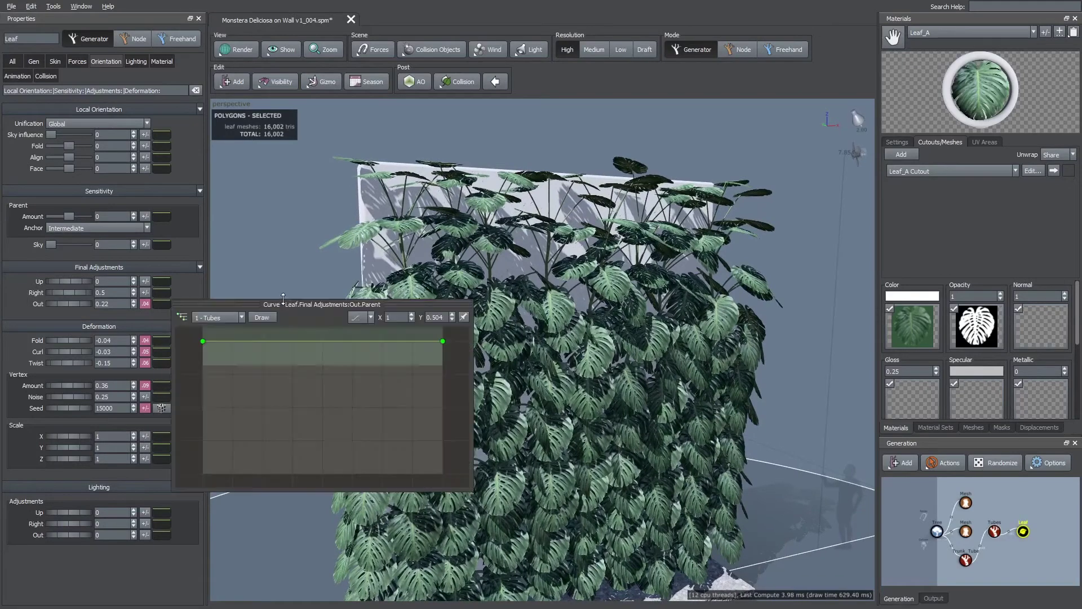
drag(283, 299, 146, 174)
drag(305, 216, 306, 251)
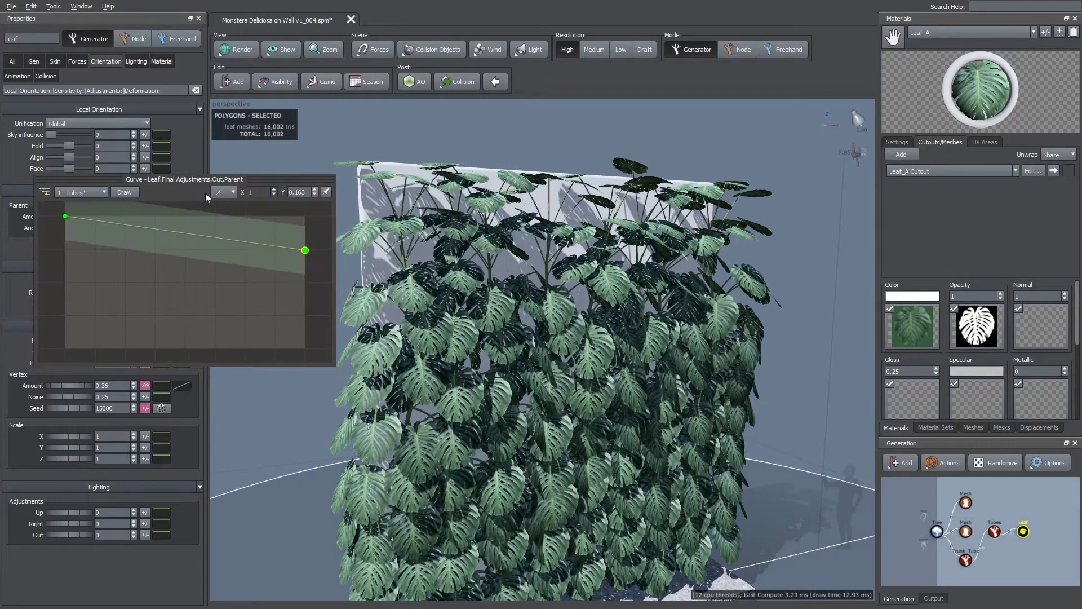
click(222, 192)
click(229, 207)
- On the Out adjustment's Trunk_Tube parent curve, add a point about two thirds along and lower the end point nearly to 0
click(84, 192)
click(83, 209)
click(223, 216)
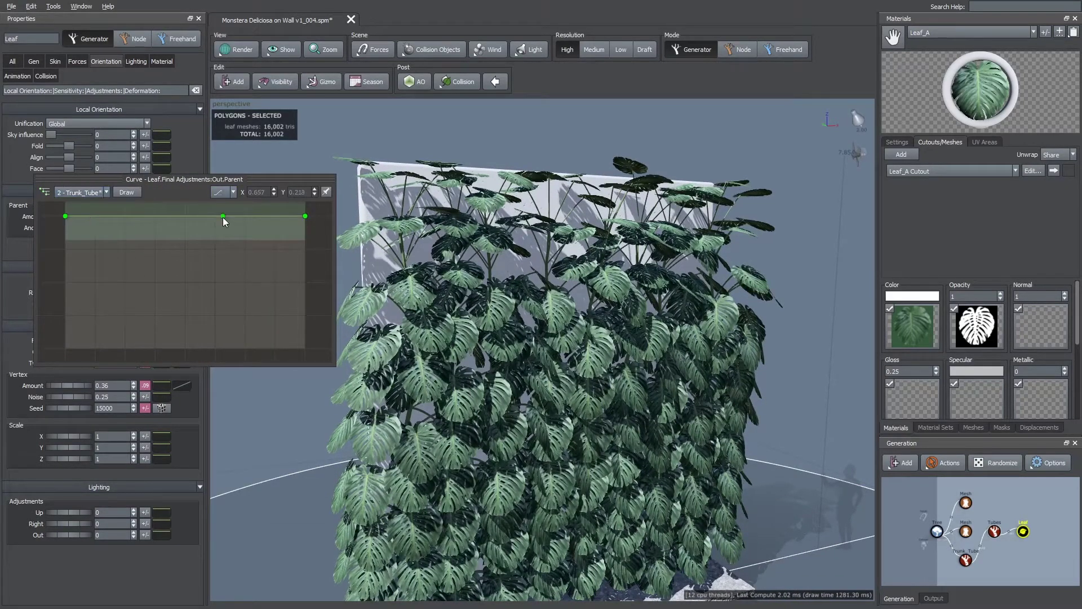
drag(305, 216, 303, 345)
- Give the Tubes branches' generation rotation a random variance of about 0.019
drag(488, 333, 434, 305)
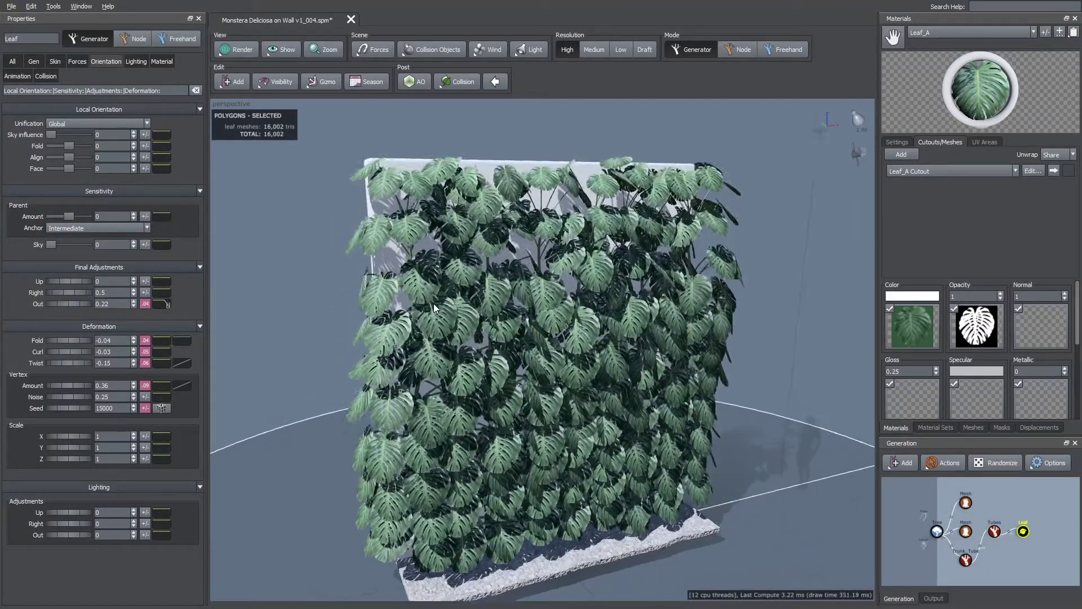
middle_drag(434, 303, 445, 260)
scroll(434, 290, up, 3)
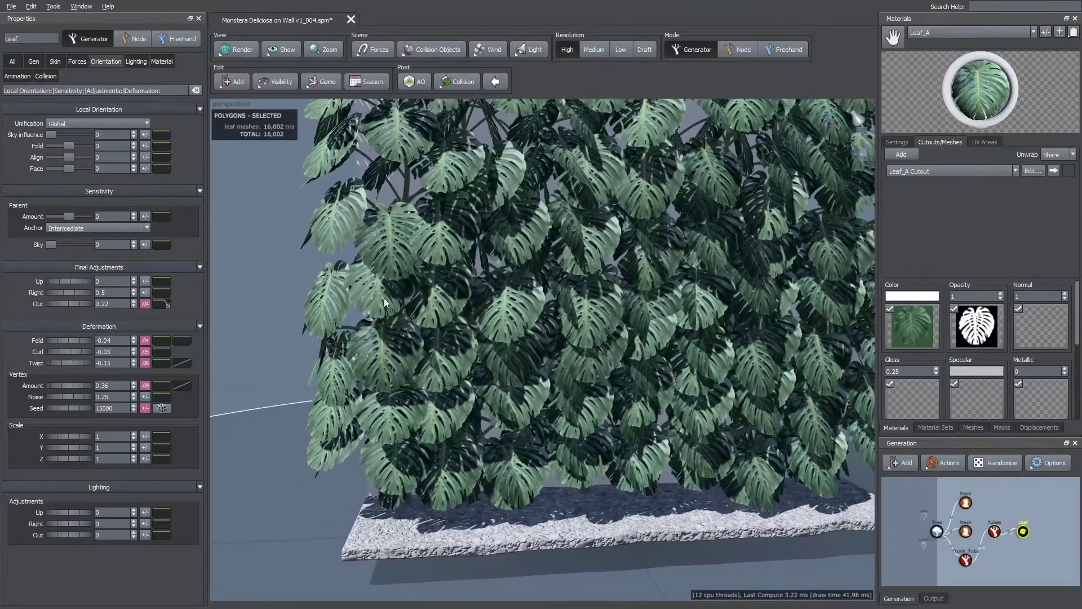
scroll(481, 435, up, 5)
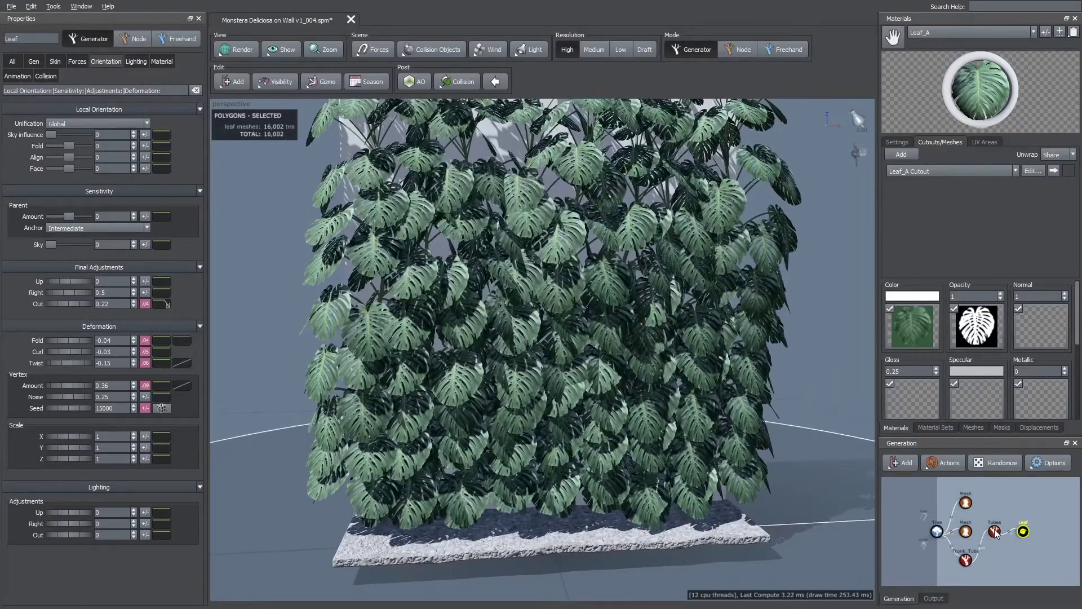
click(995, 531)
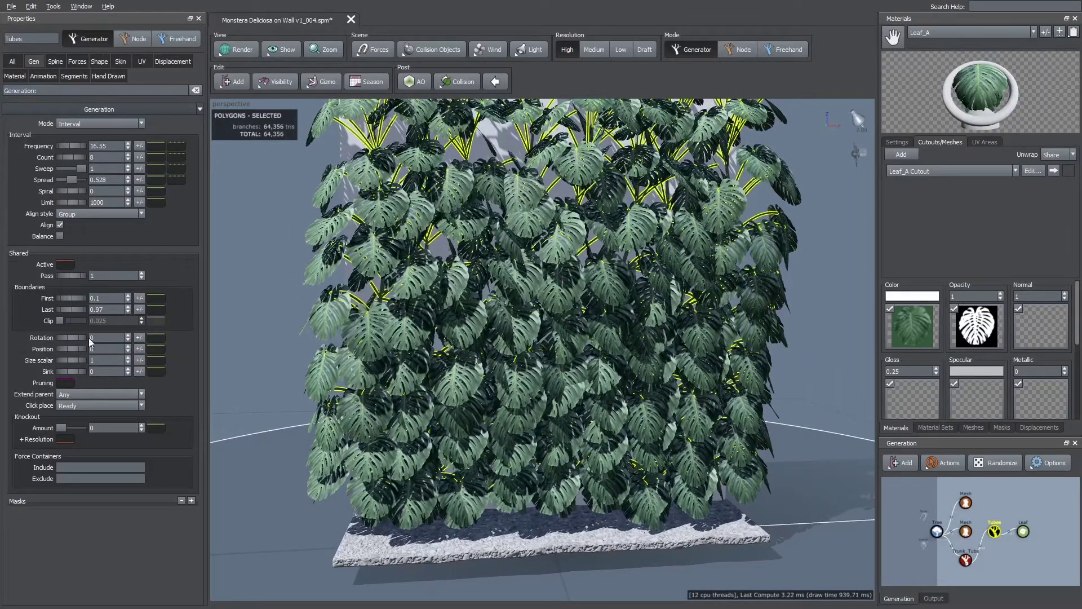
click(139, 337)
drag(209, 360, 239, 360)
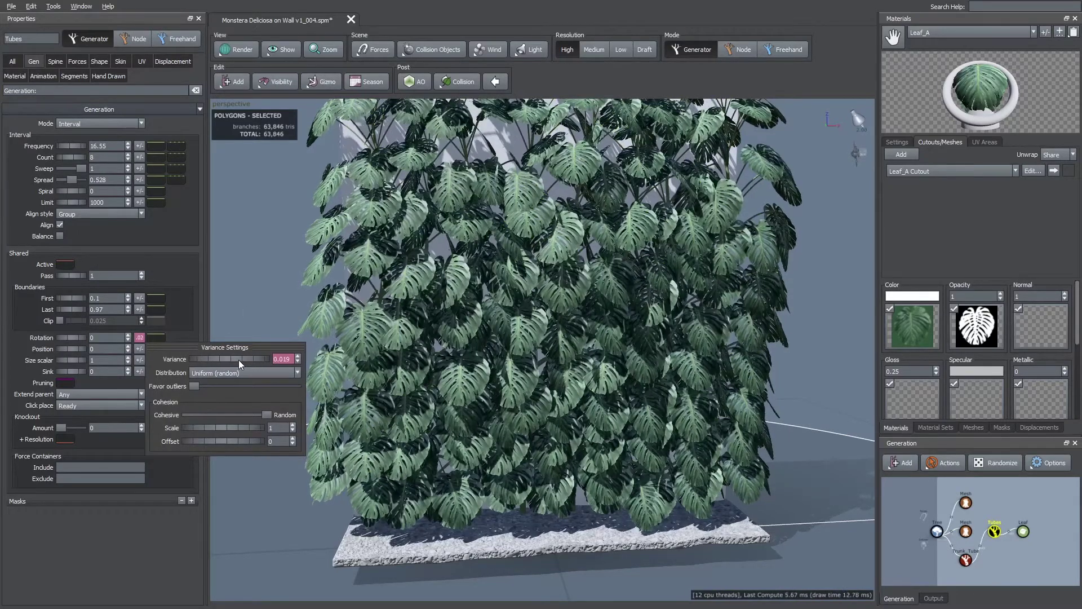
- Examine the plant on the wall and the reference photo's stems, leaves and hanging aerial roots for comparison
mouse_move(283, 246)
mouse_down()
mouse_move(295, 274)
mouse_move(290, 262)
mouse_up()
scroll(294, 274, down, 3)
scroll(290, 262, up, 2)
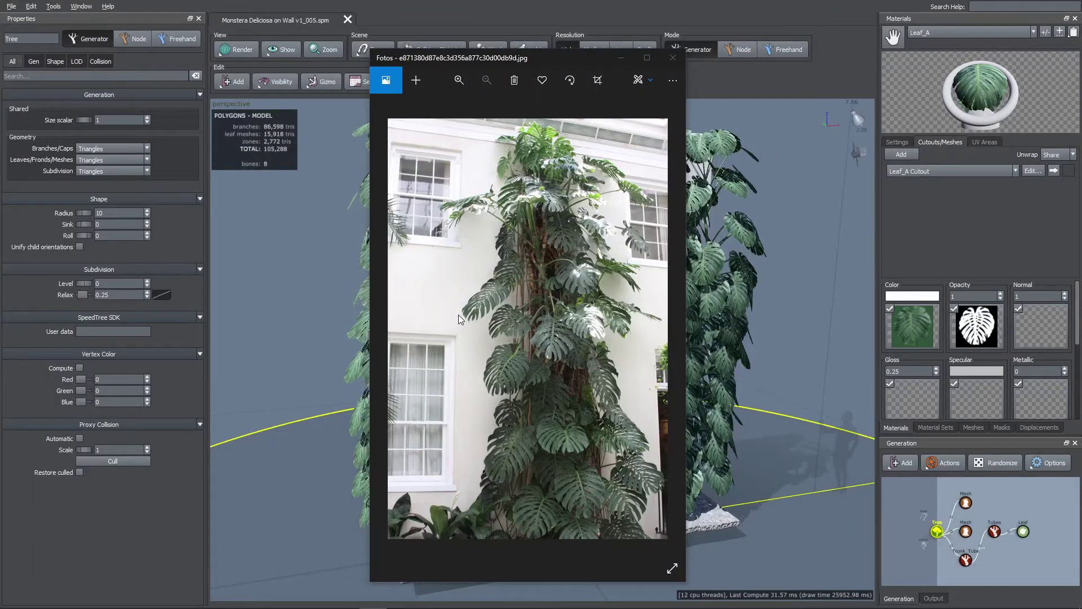
scroll(557, 256, up, 3)
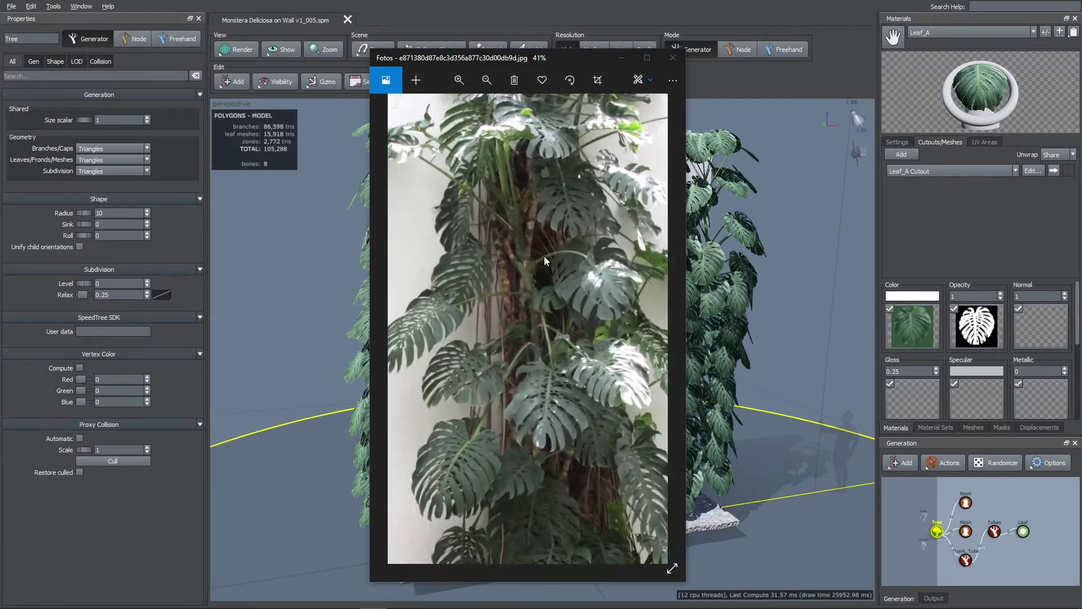
scroll(521, 189, up, 1)
scroll(491, 385, down, 3)
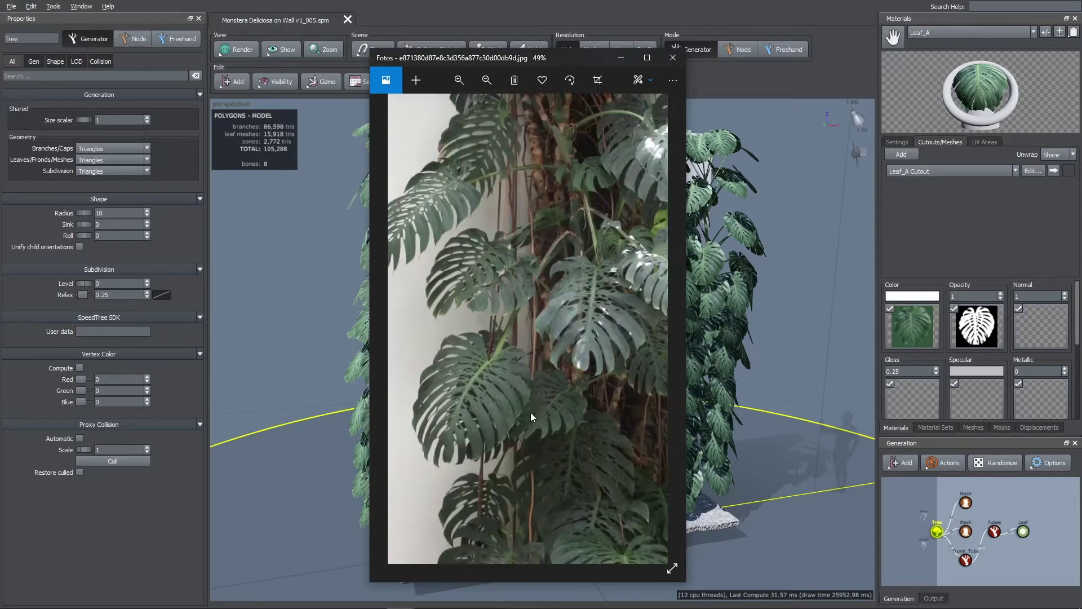
scroll(530, 316, down, 2)
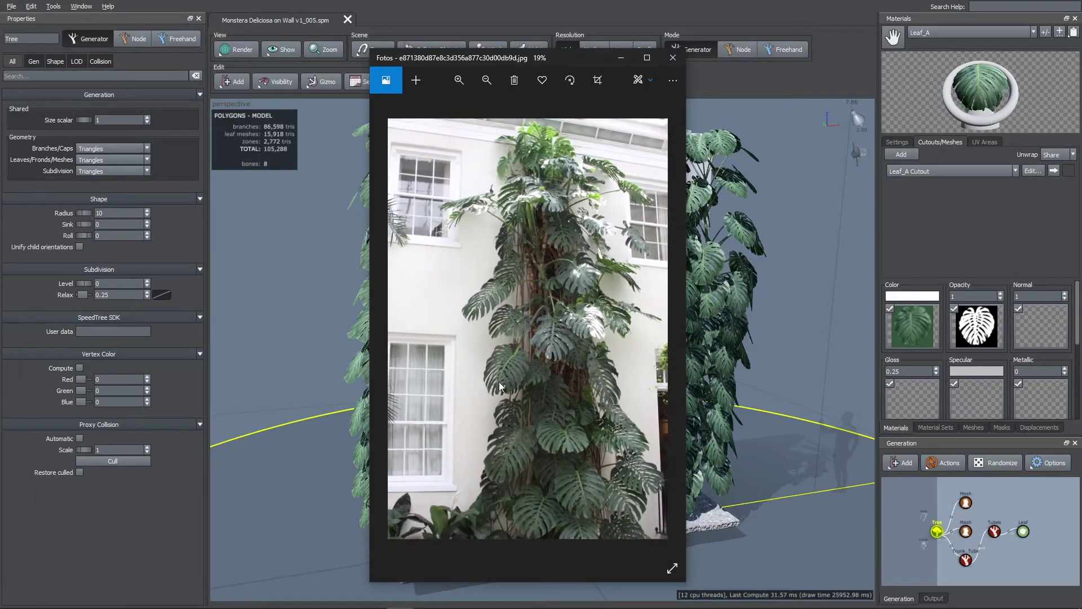
click(819, 299)
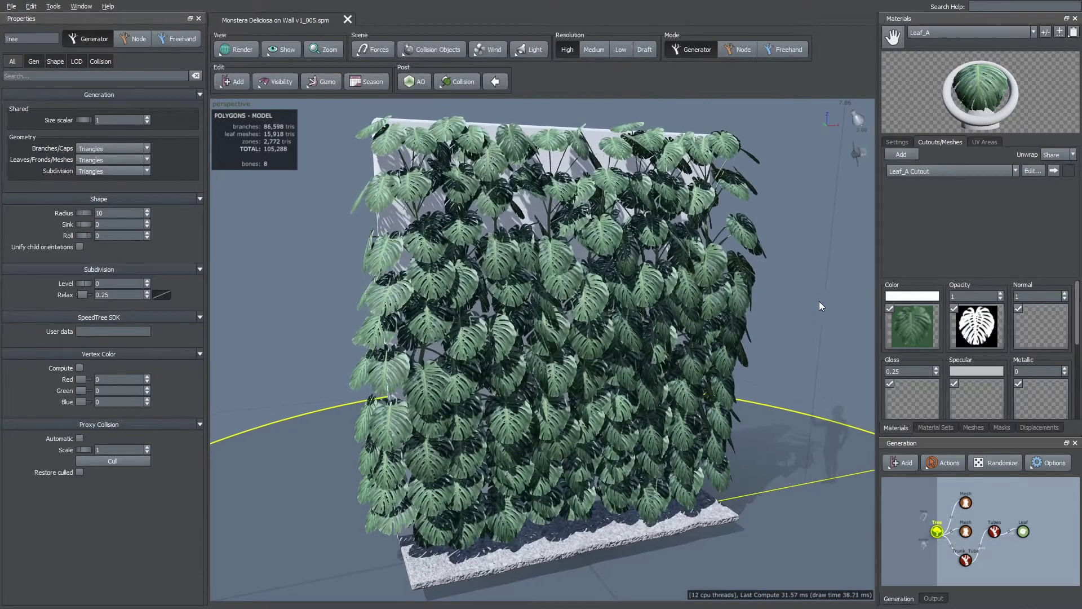
- Hide the Leaf generator and duplicate the Tubes generator as a second child of the Trunk_Tube generator
click(1023, 532)
click(995, 532)
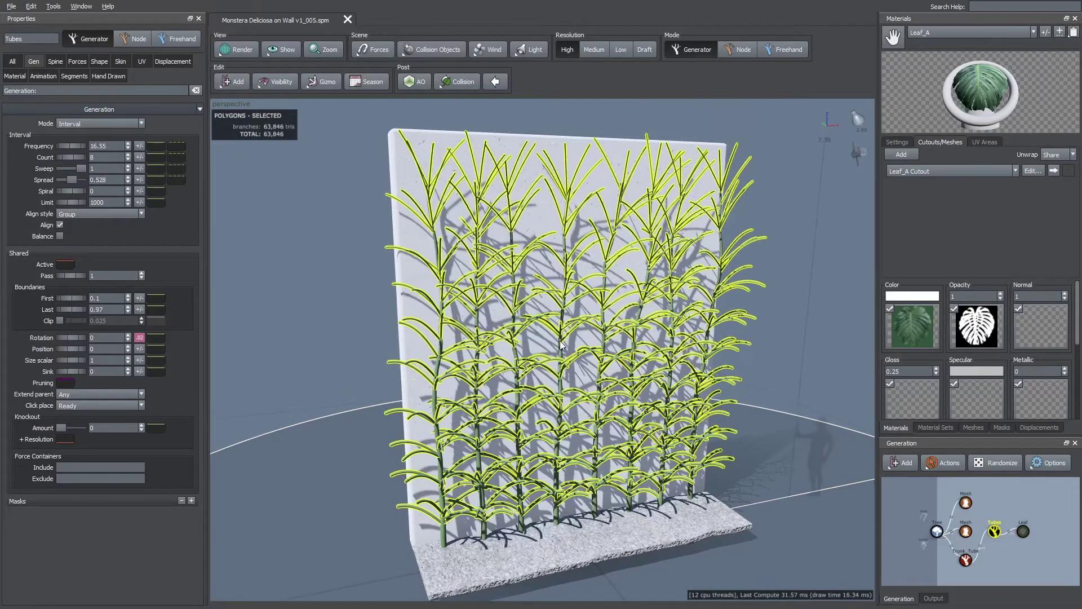
key(ctrl+d)
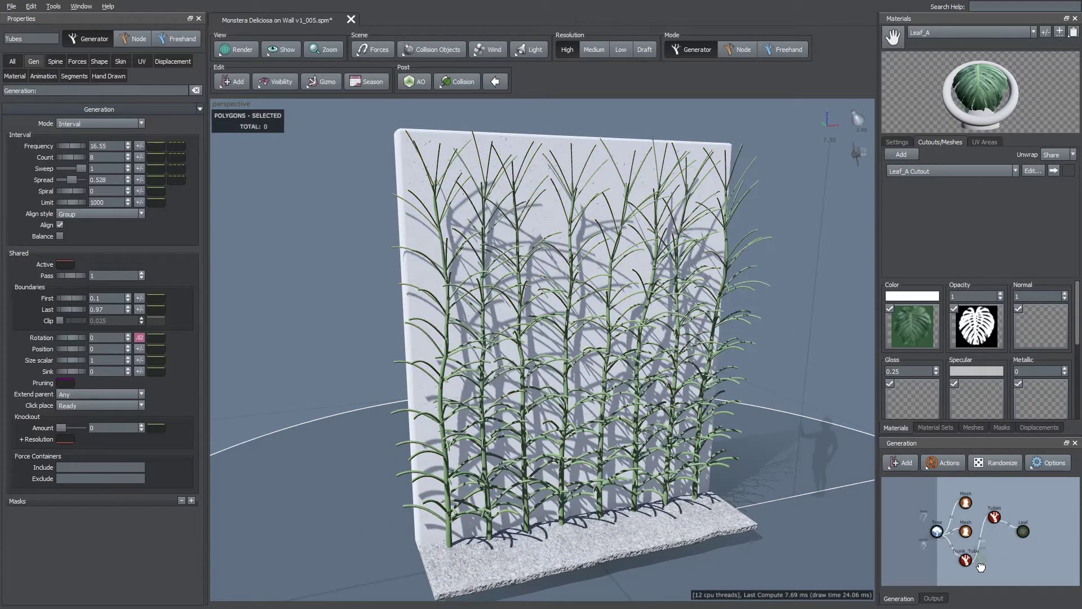
- Set the First boundary of the duplicated Tubes generator to 0.5
scroll(369, 256, up, 1)
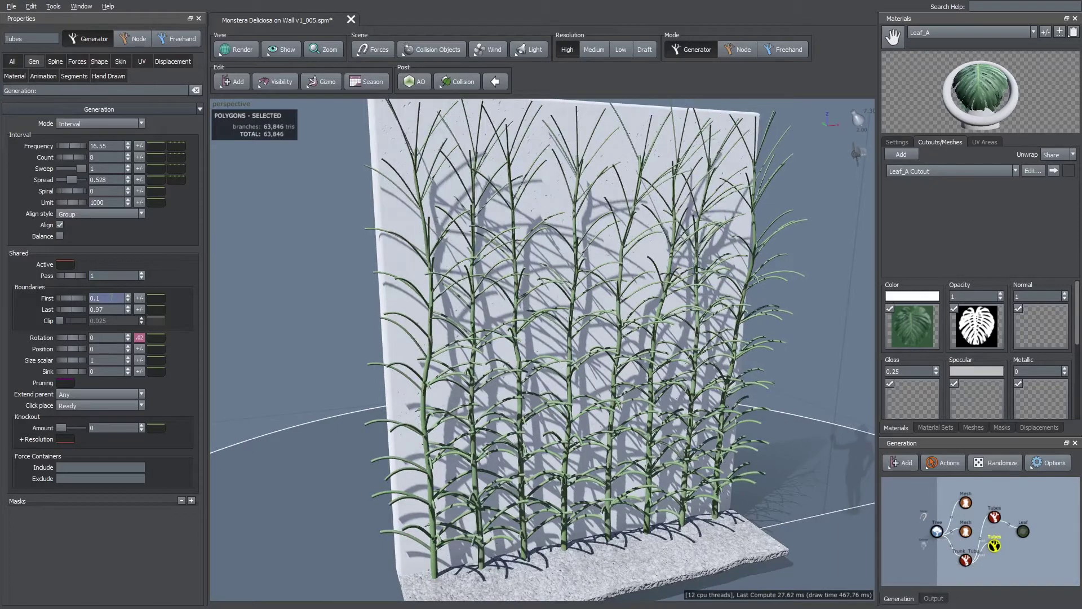
text(0.5)
key(Return)
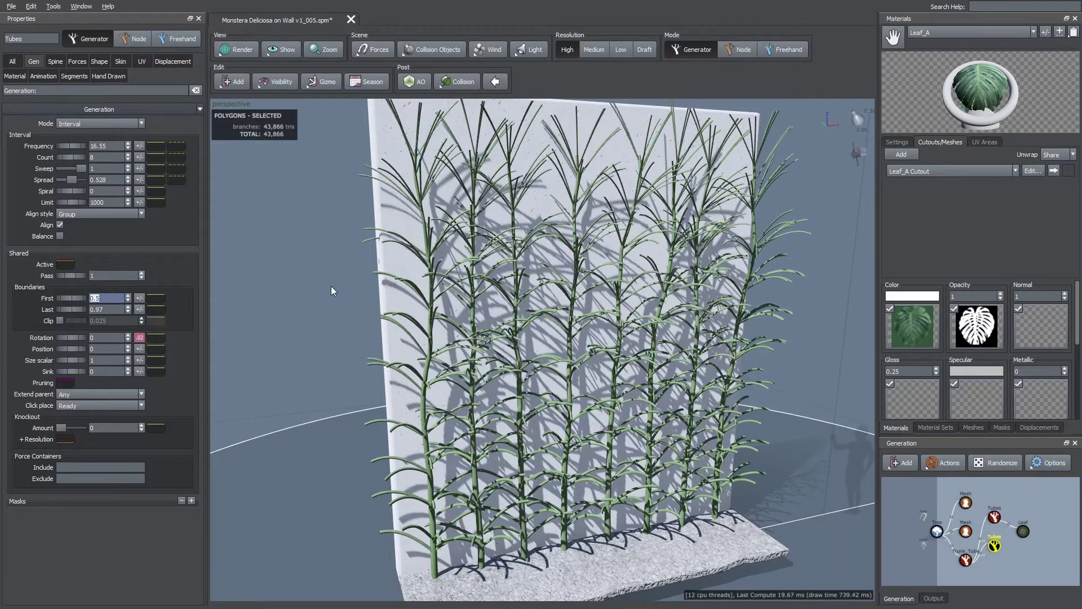
- Assign the Aerial Roots material to the duplicated tubes
middle_drag(333, 291, 428, 326)
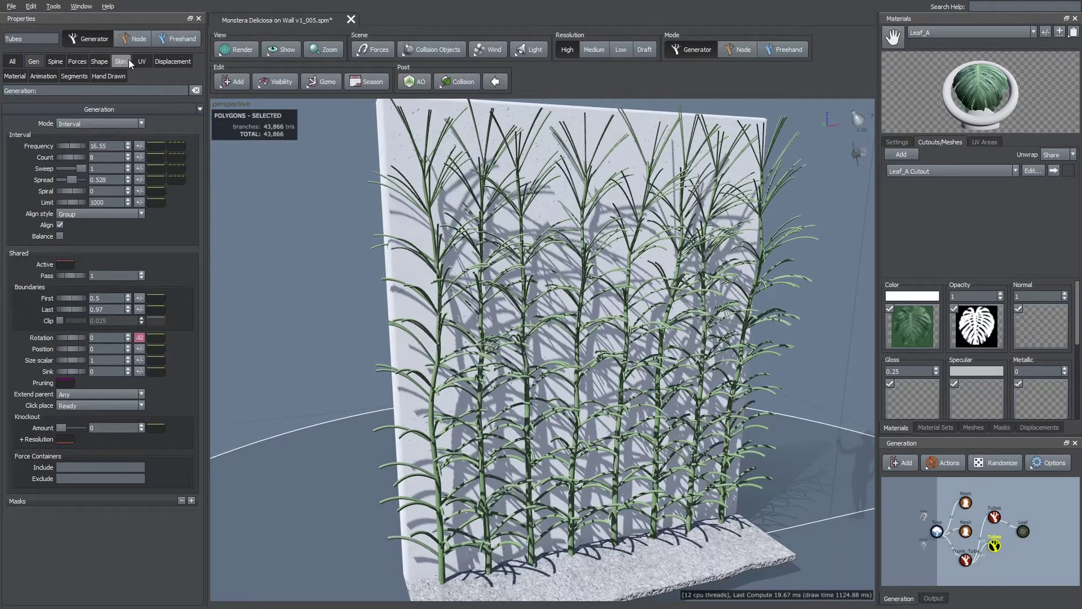
click(15, 80)
click(84, 146)
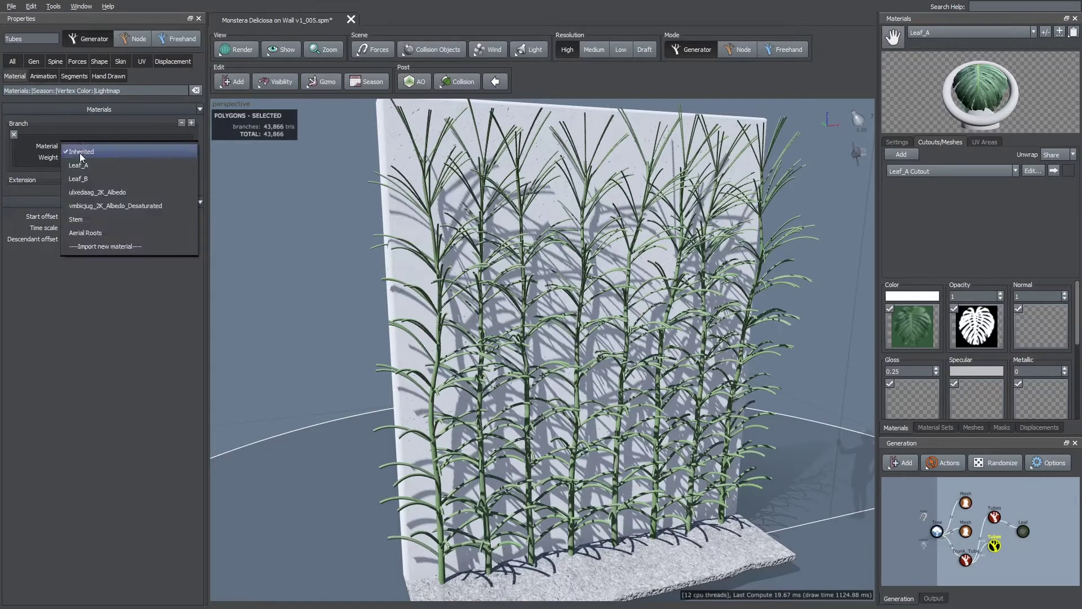
click(84, 231)
right_drag(356, 296, 282, 186)
middle_drag(282, 186, 271, 225)
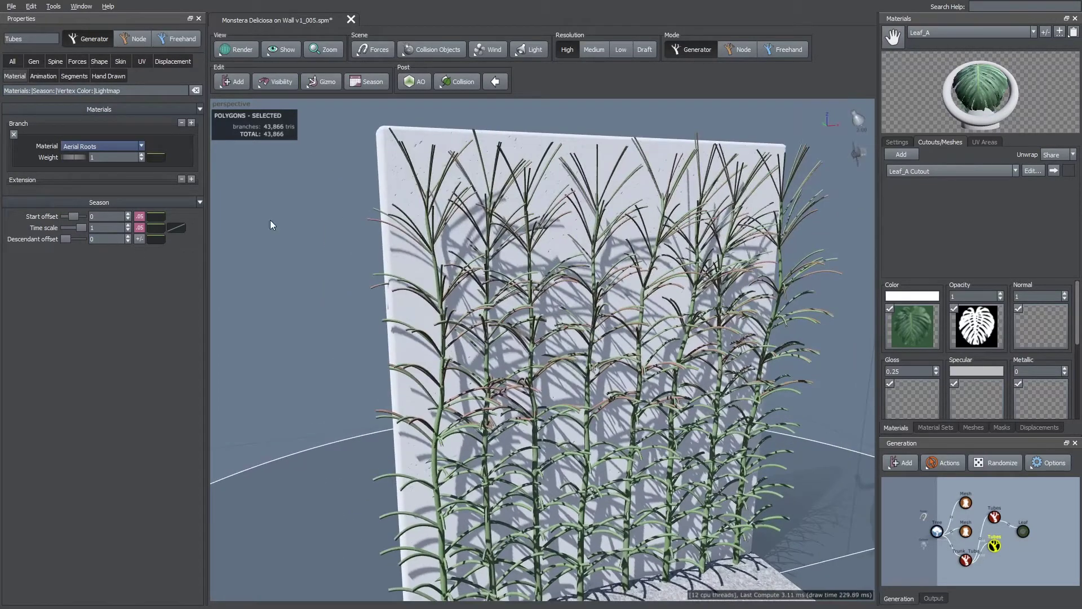
- Set the aerial root tubes' spine start angle to 0.9
click(55, 61)
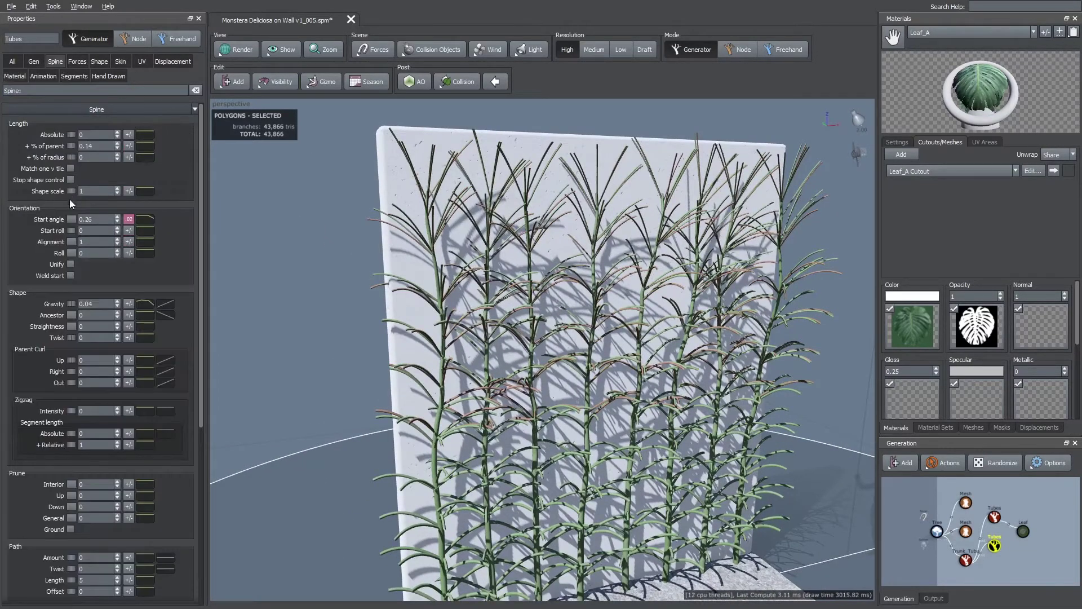
drag(117, 220, 117, 150)
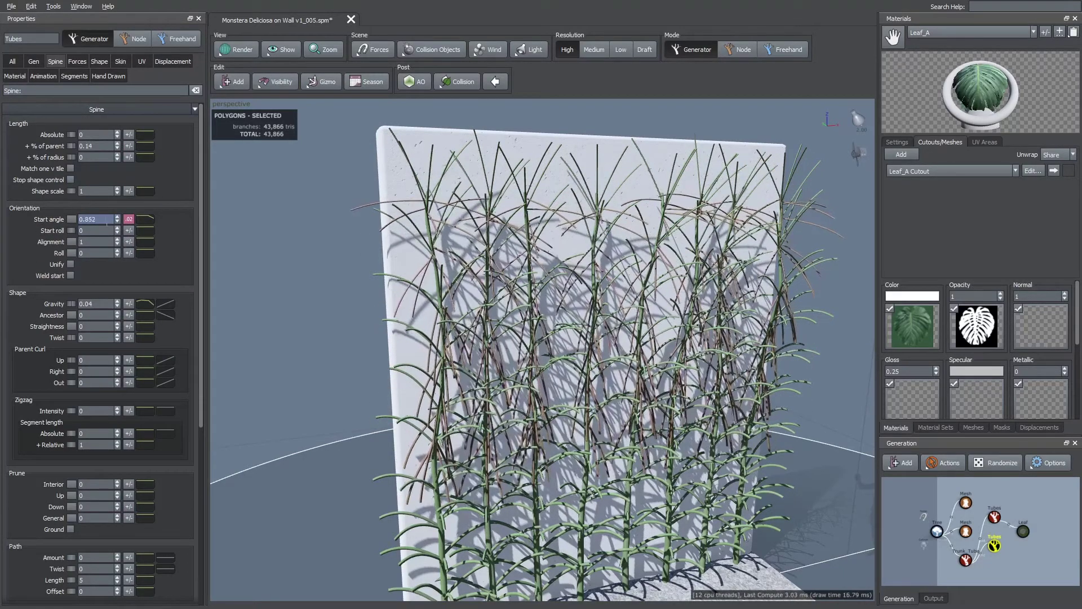
text(0.9)
key(Return)
scroll(427, 239, up, 2)
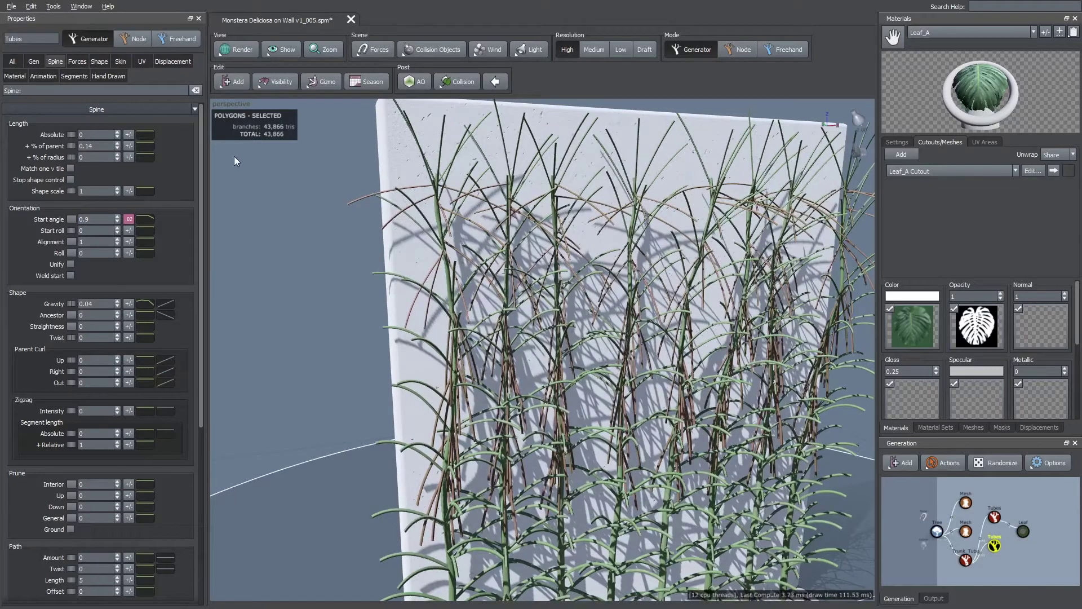
- Reset the parent curve of the aerial roots' start angle to the Max preset
click(145, 219)
drag(361, 221, 451, 294)
click(244, 225)
click(261, 244)
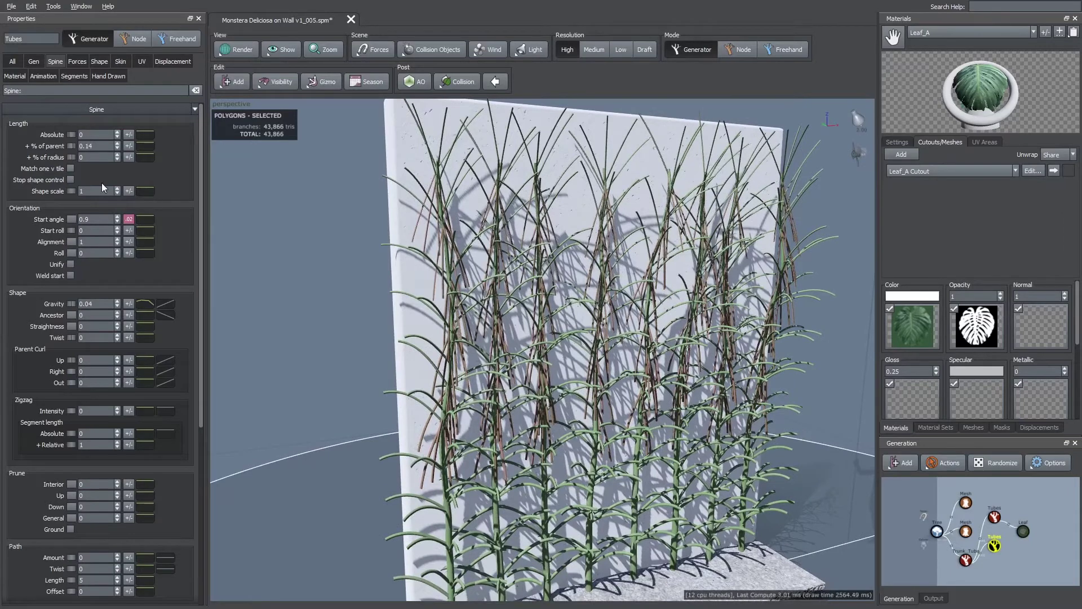
- Set the aerial roots' gravity to 0.09 and reset its Trunk_Tube parent curve to Max
drag(74, 309, 75, 308)
click(140, 304)
drag(278, 306, 219, 298)
click(282, 307)
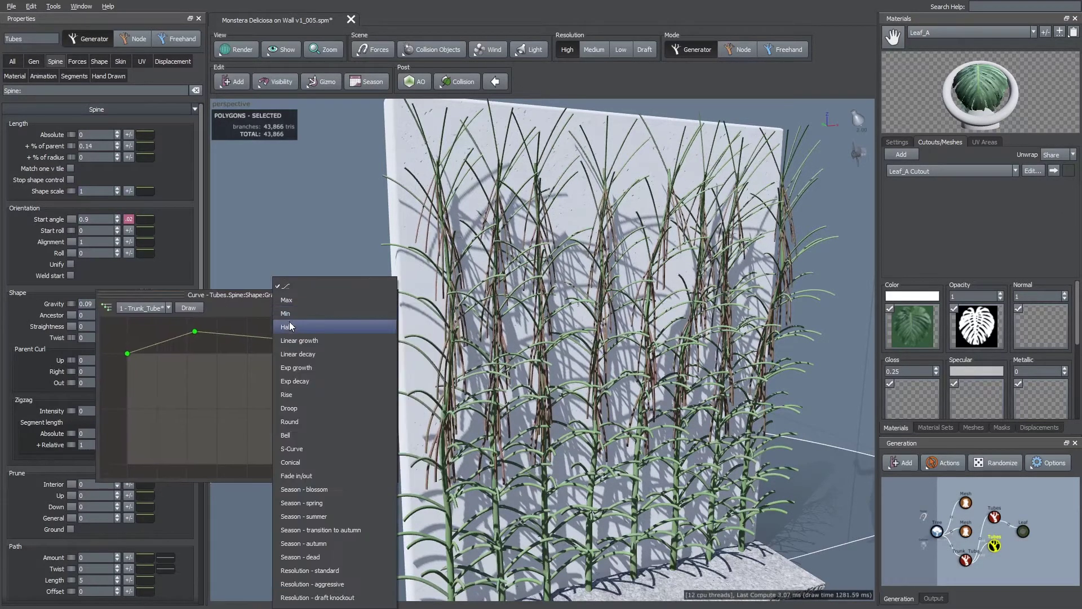
click(294, 305)
drag(296, 260, 297, 256)
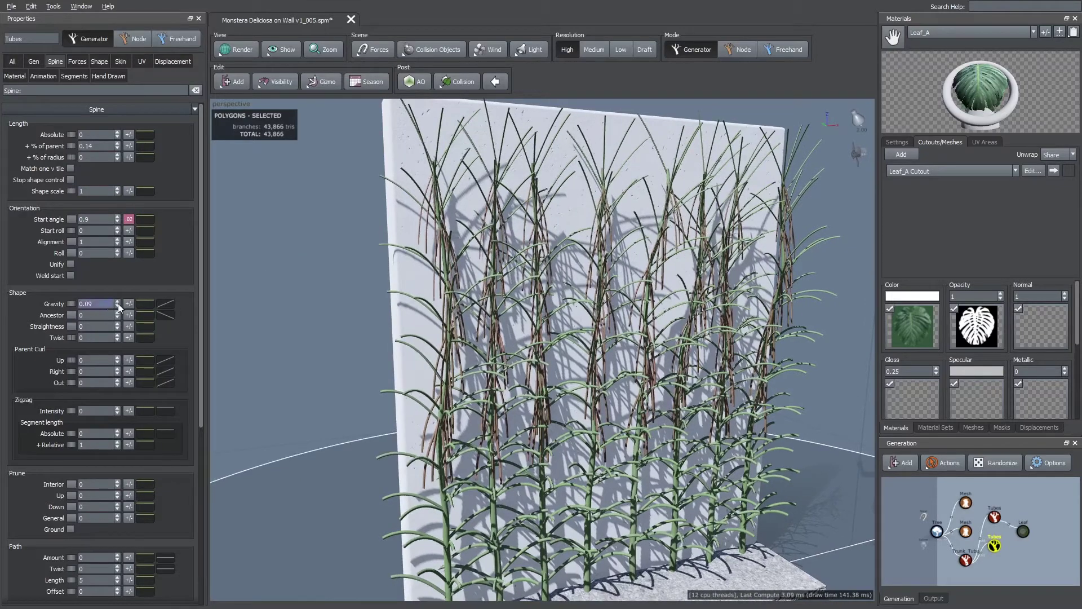
drag(428, 289, 411, 290)
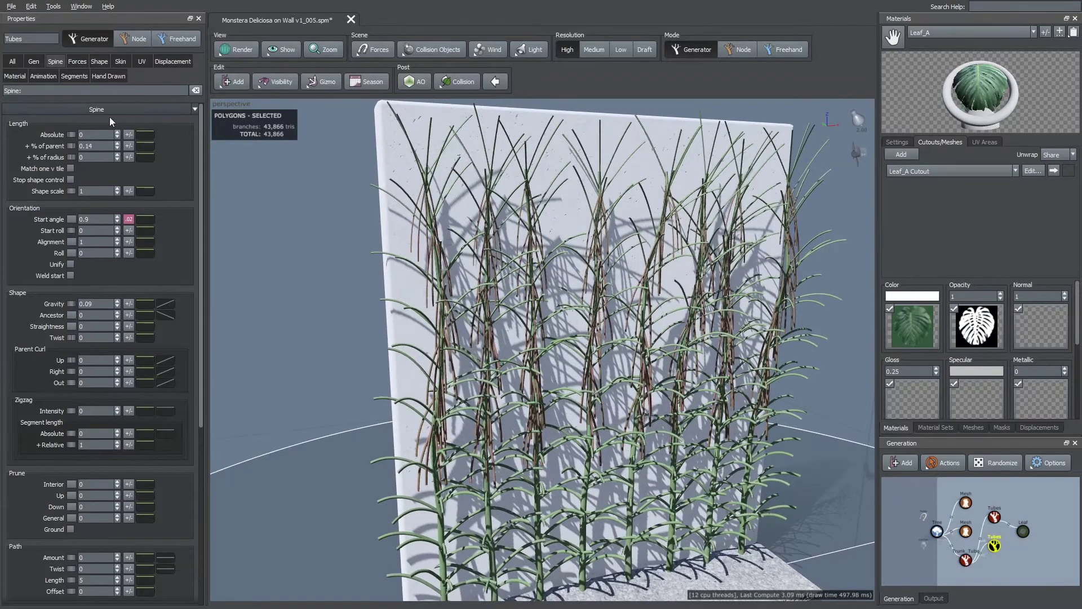
- Set the aerial roots' length as a percentage of the parent to 0.25
drag(120, 149, 120, 130)
text(.3)
key(Return)
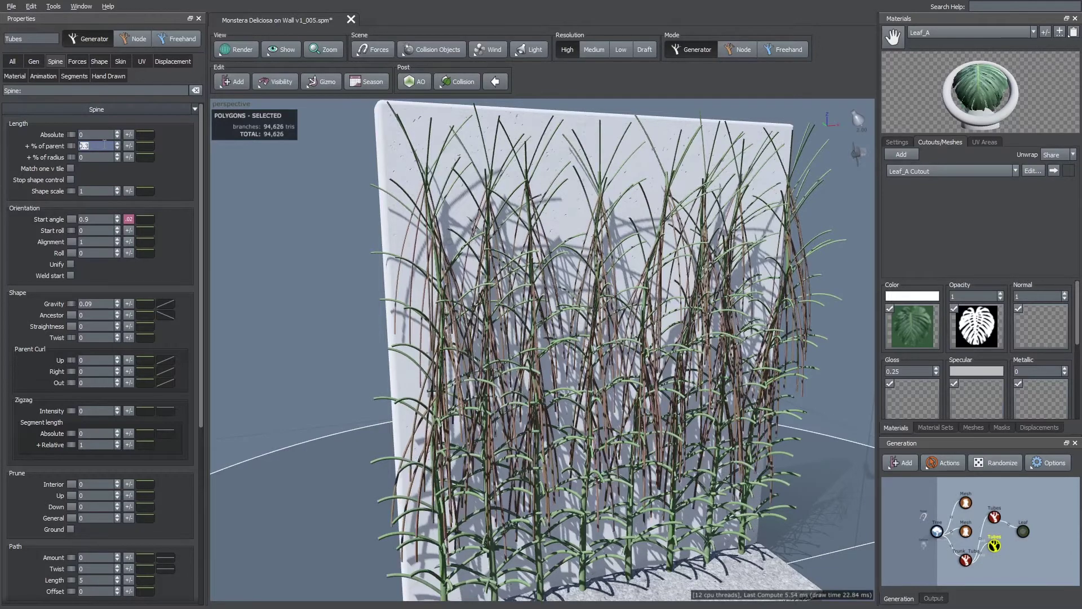
key(Return)
drag(430, 273, 422, 244)
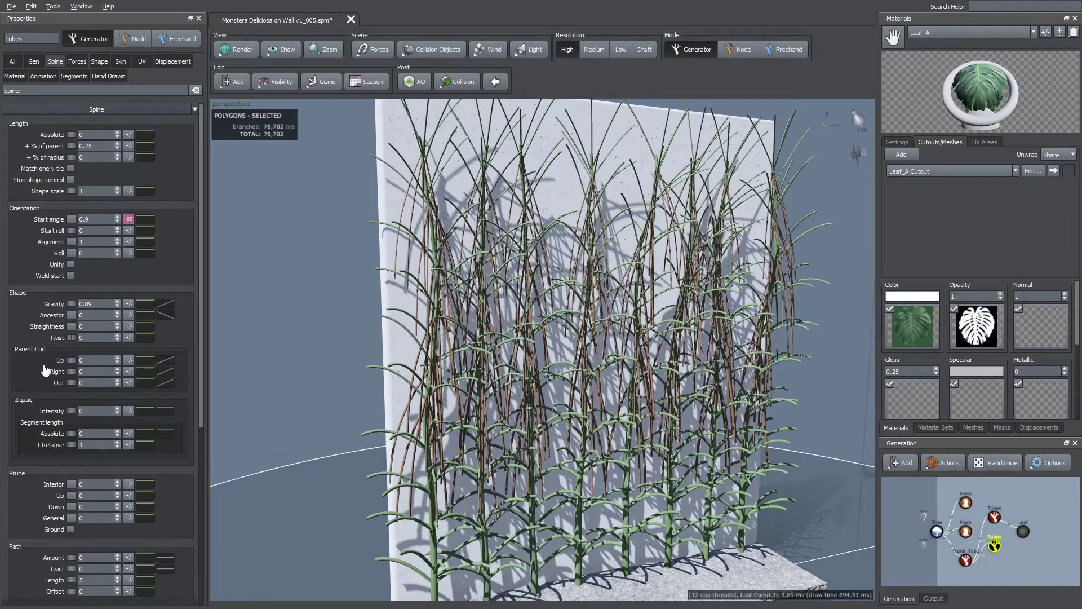
- Set the late noise amount of the aerial roots' spines to about 0.612
scroll(45, 369, down, 6)
drag(117, 478, 118, 456)
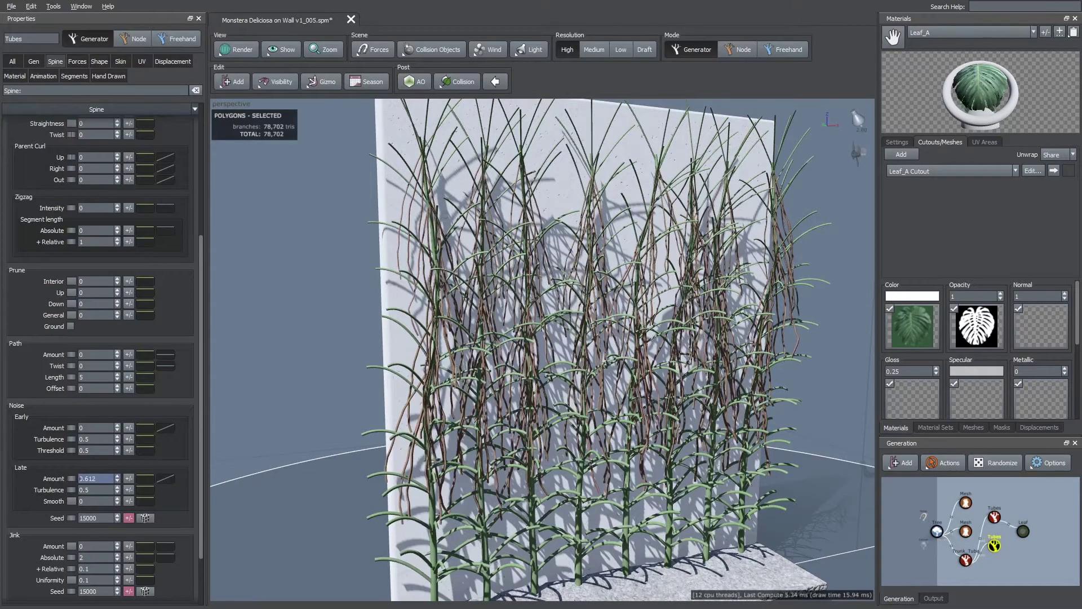
drag(293, 417, 282, 417)
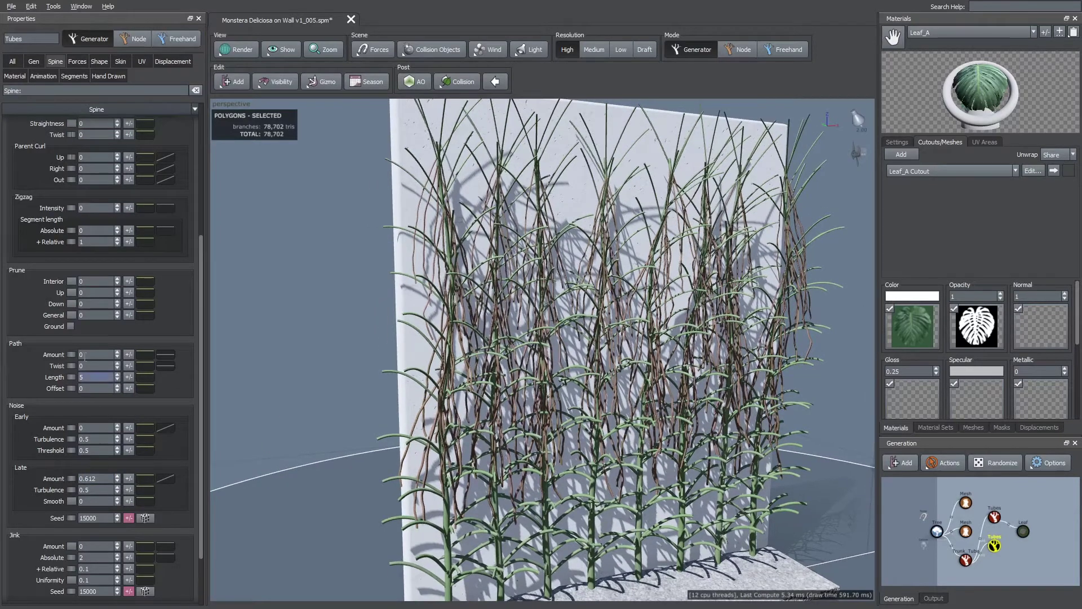
- Reshape the Trunk_Tube parent curve of the aerial roots' length percentage, raising its start and end above the flat middle
scroll(84, 354, up, 6)
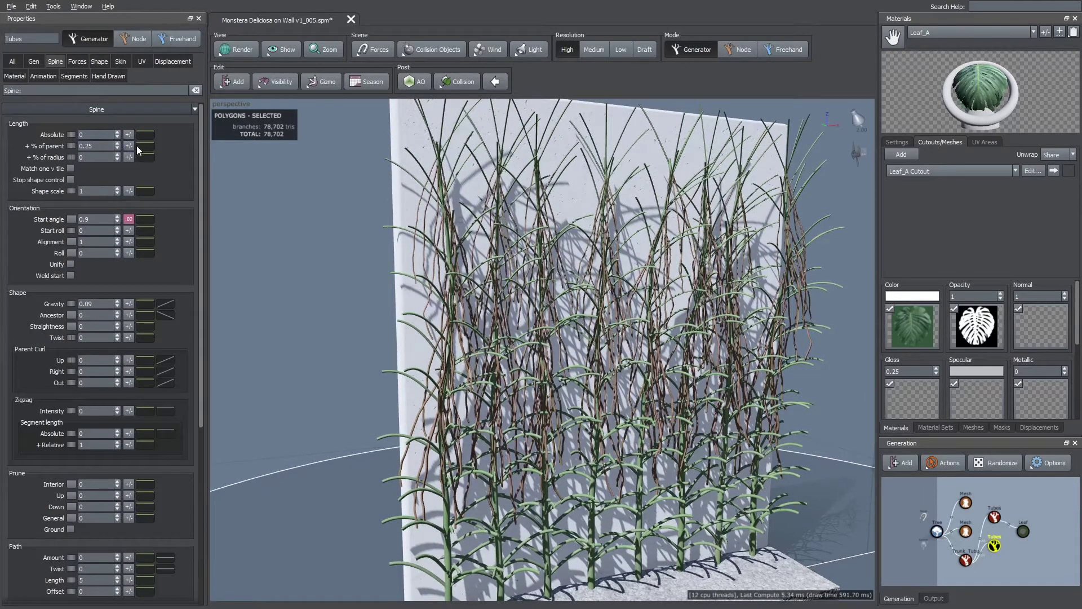
click(129, 146)
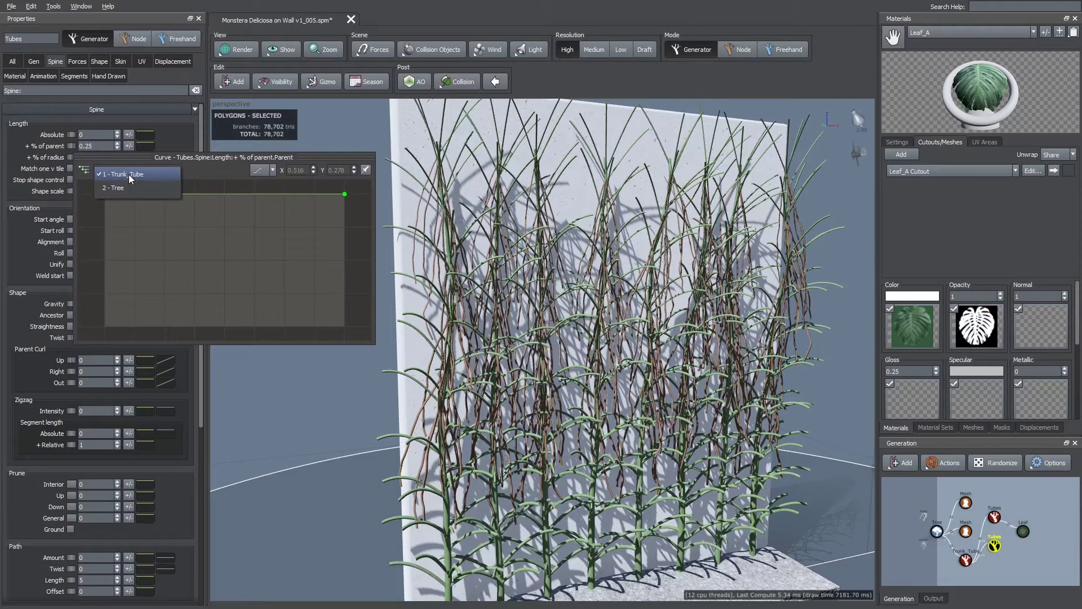
mouse_move(105, 193)
mouse_down()
mouse_move(105, 207)
mouse_move(104, 195)
mouse_up()
middle_drag(134, 216, 127, 272)
drag(105, 254, 102, 205)
drag(104, 183, 104, 176)
middle_drag(148, 224, 139, 237)
click(316, 253)
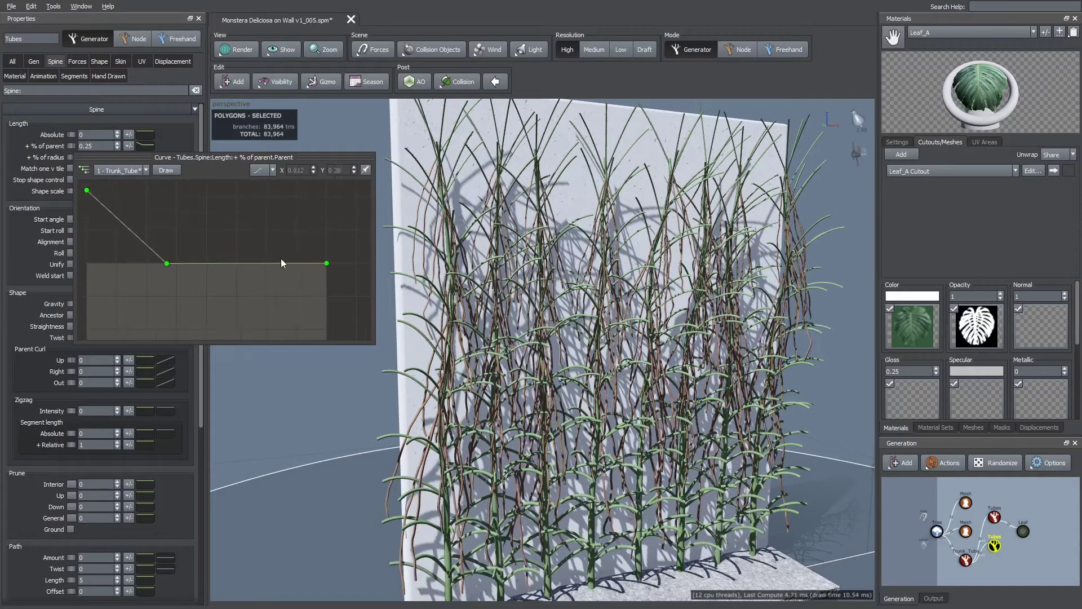
drag(327, 263, 319, 222)
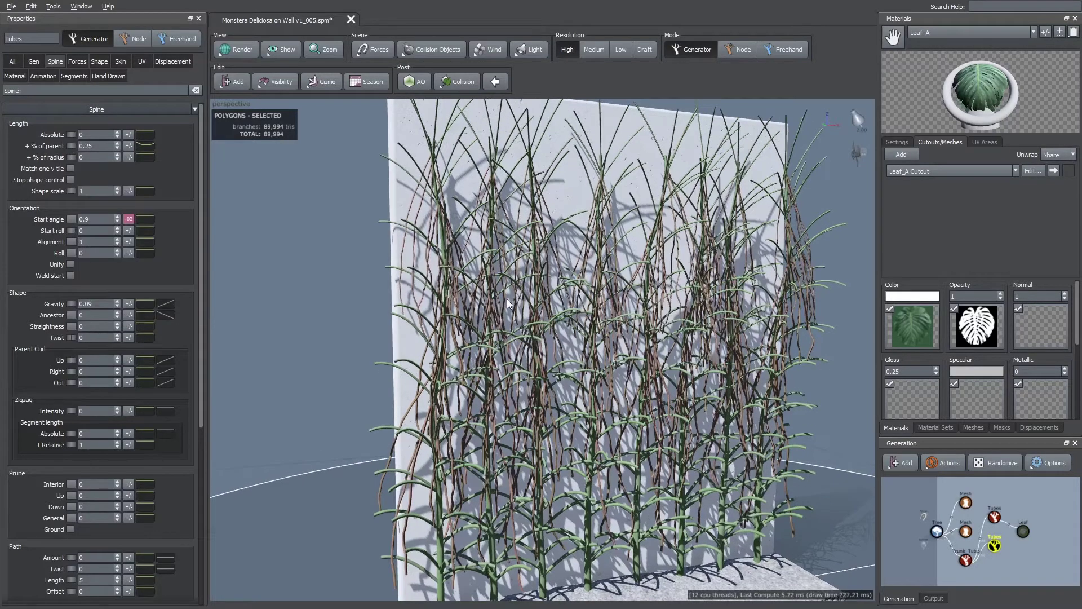
- Set the First generation boundary of the leaf-bearing branches to 0.04
click(1022, 531)
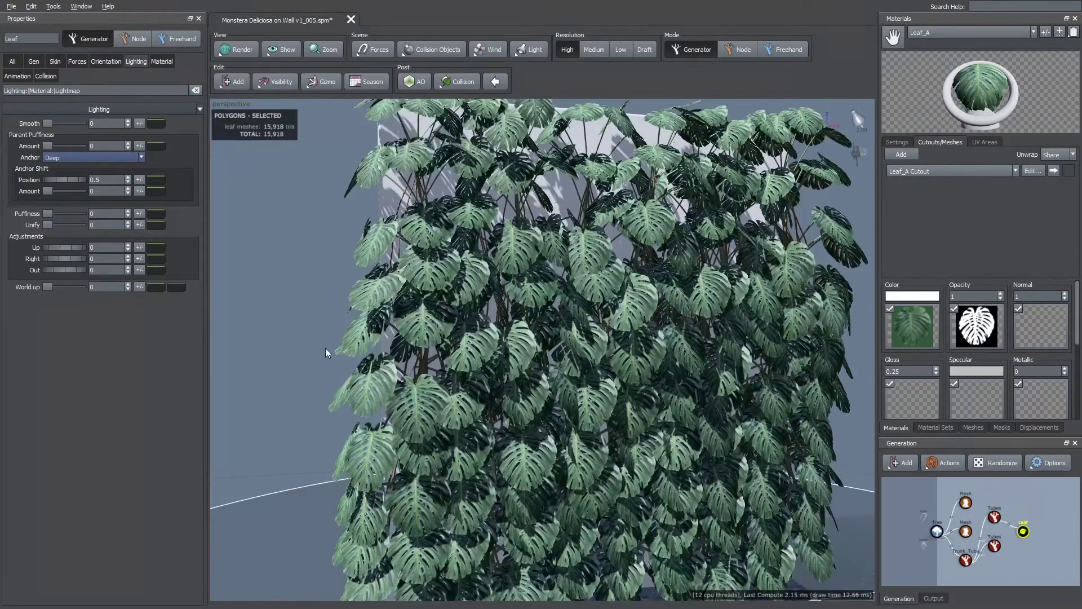
drag(325, 347, 350, 357)
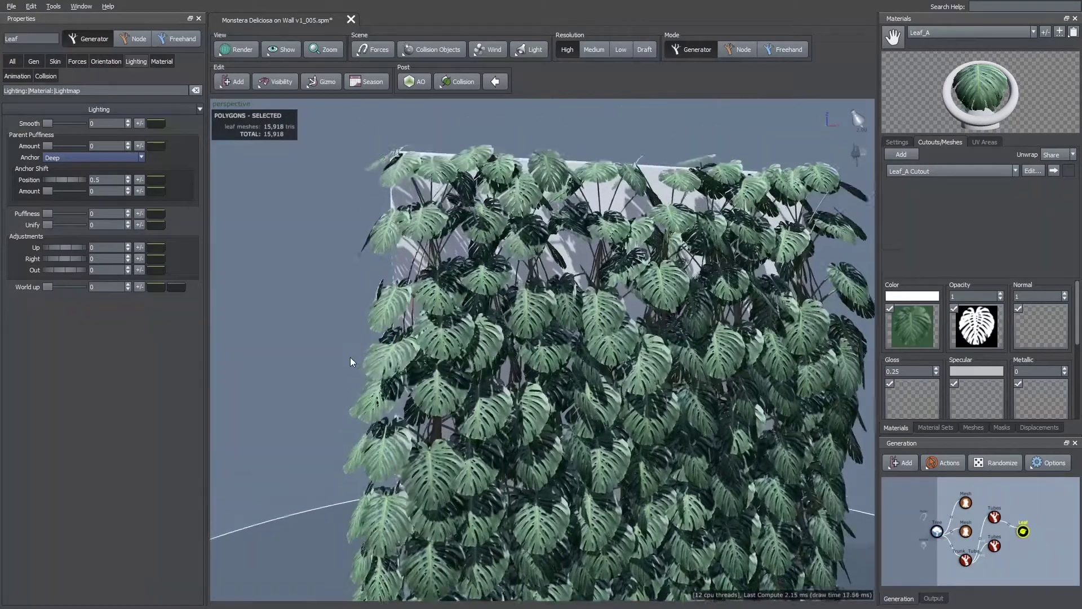
right_drag(350, 357, 360, 333)
scroll(361, 337, up, 5)
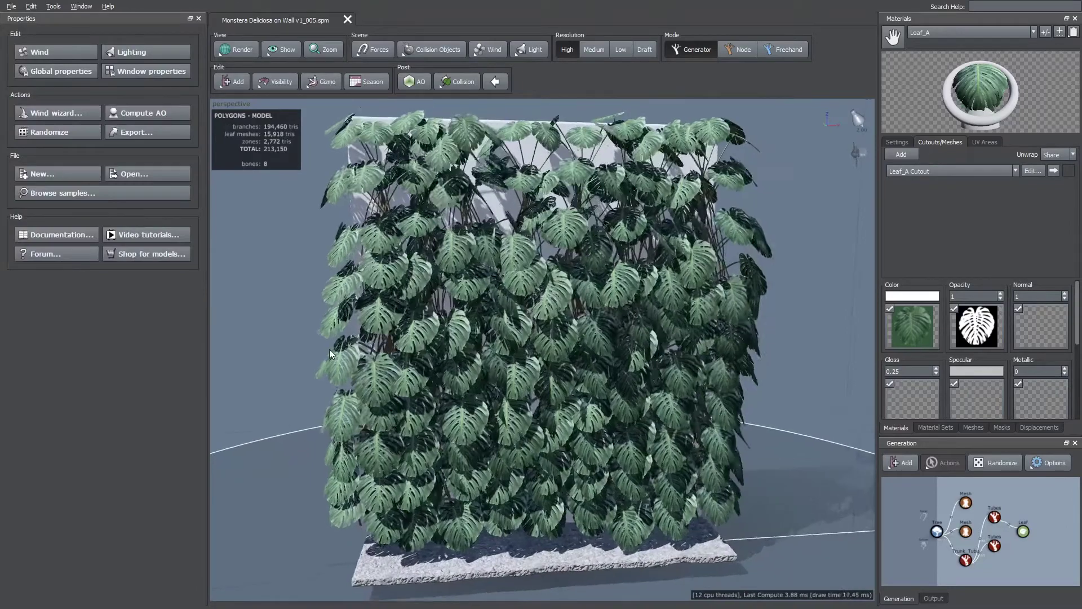
drag(628, 425, 860, 417)
click(995, 517)
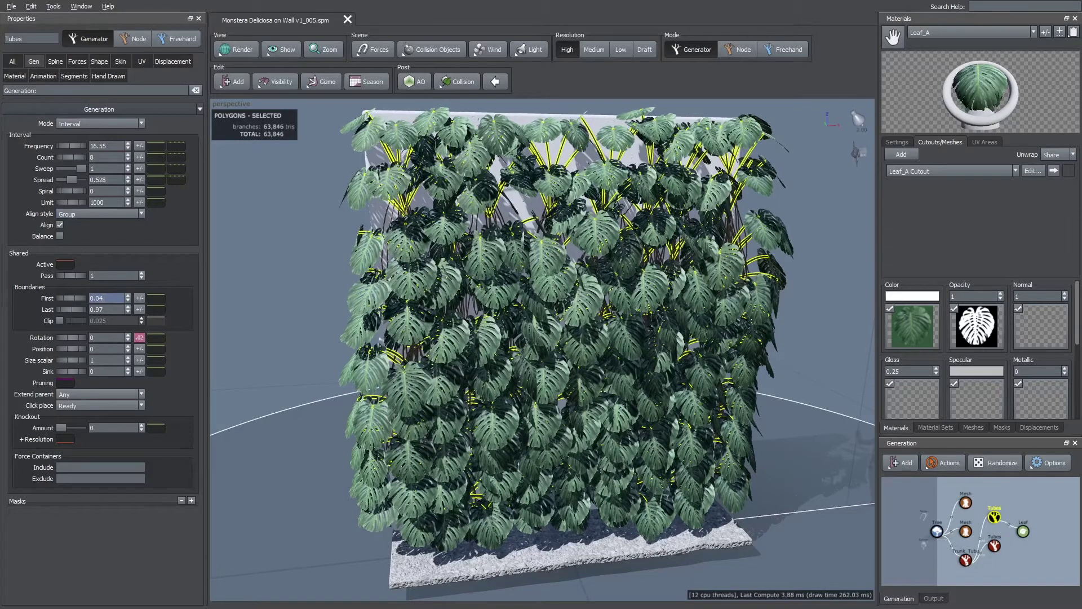
key(Return)
drag(562, 572, 558, 496)
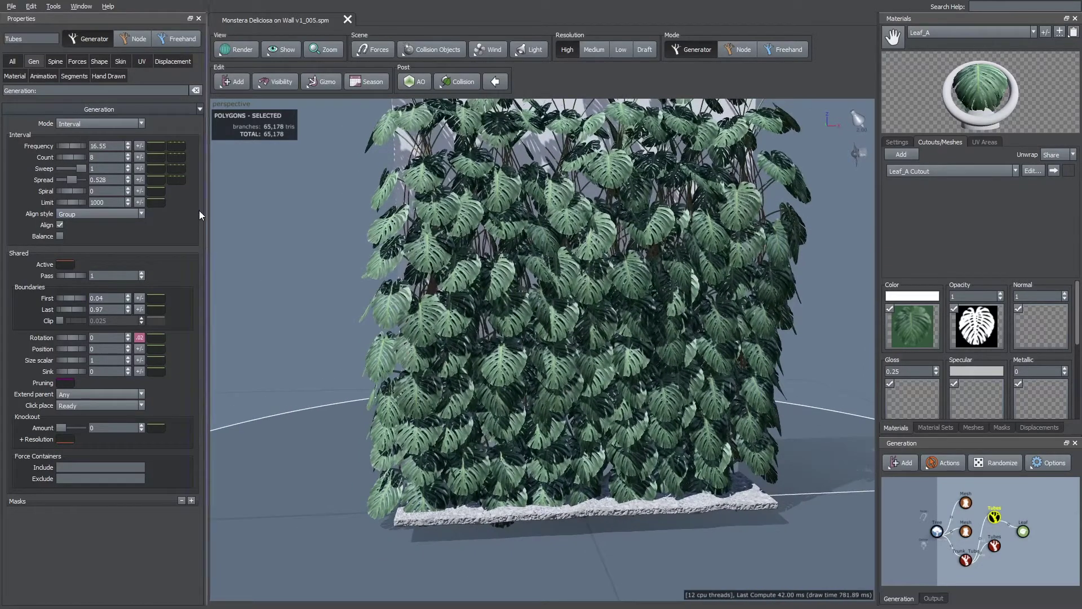
- Add a point near the start of the branches' frequency profile curve and raise the curve's first point to about 18.2
click(176, 146)
drag(330, 172, 232, 168)
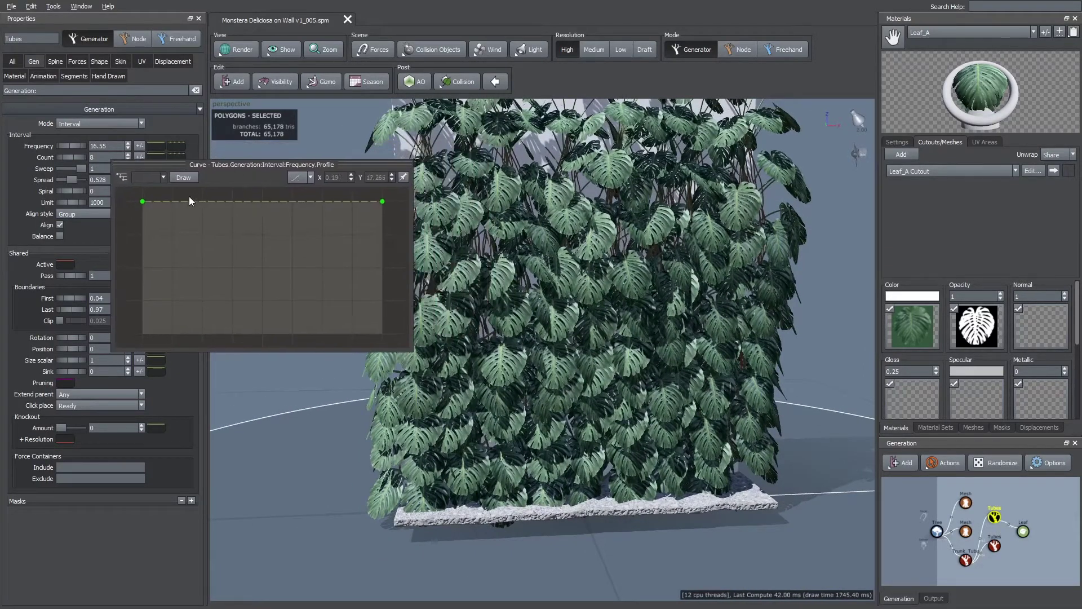
click(194, 201)
middle_drag(201, 225, 199, 259)
drag(140, 235, 143, 223)
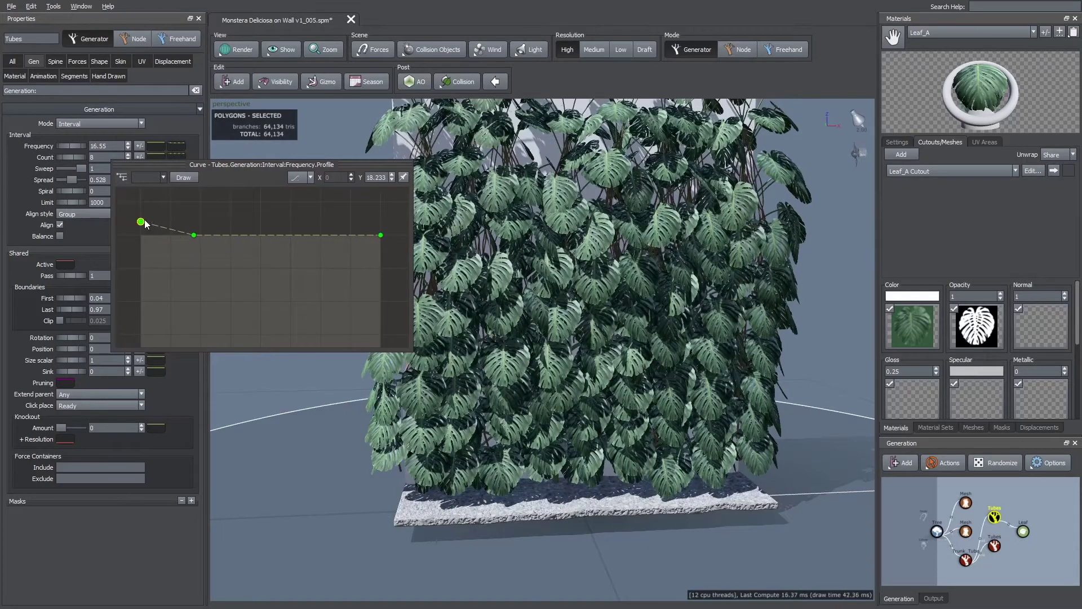
click(194, 235)
drag(293, 420, 317, 428)
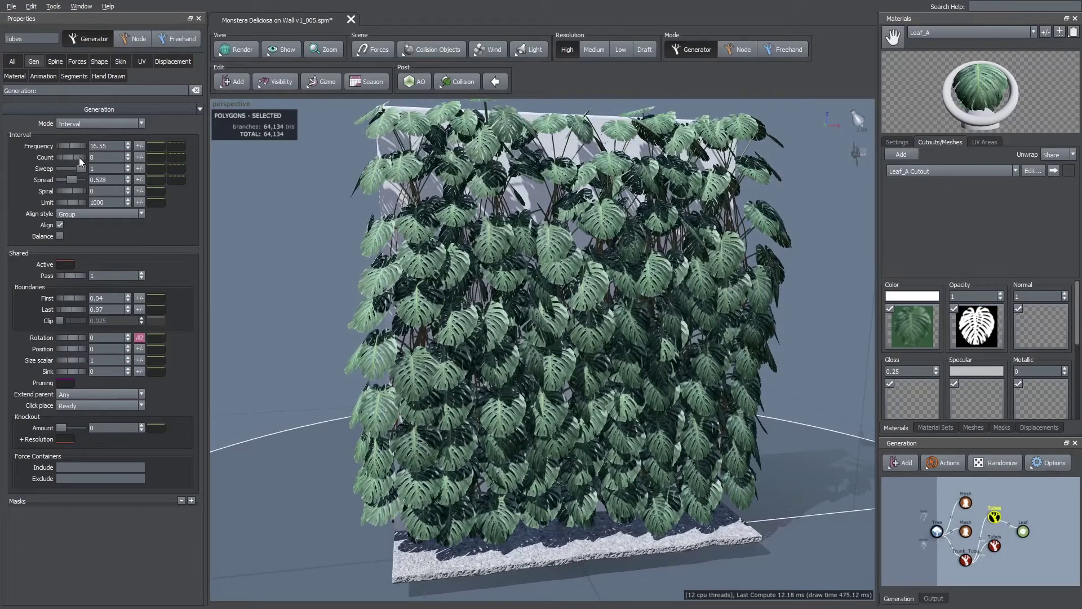
- Give the leaf-bearing branches' count a variance of 1
click(138, 157)
click(283, 174)
text(1)
key(Return)
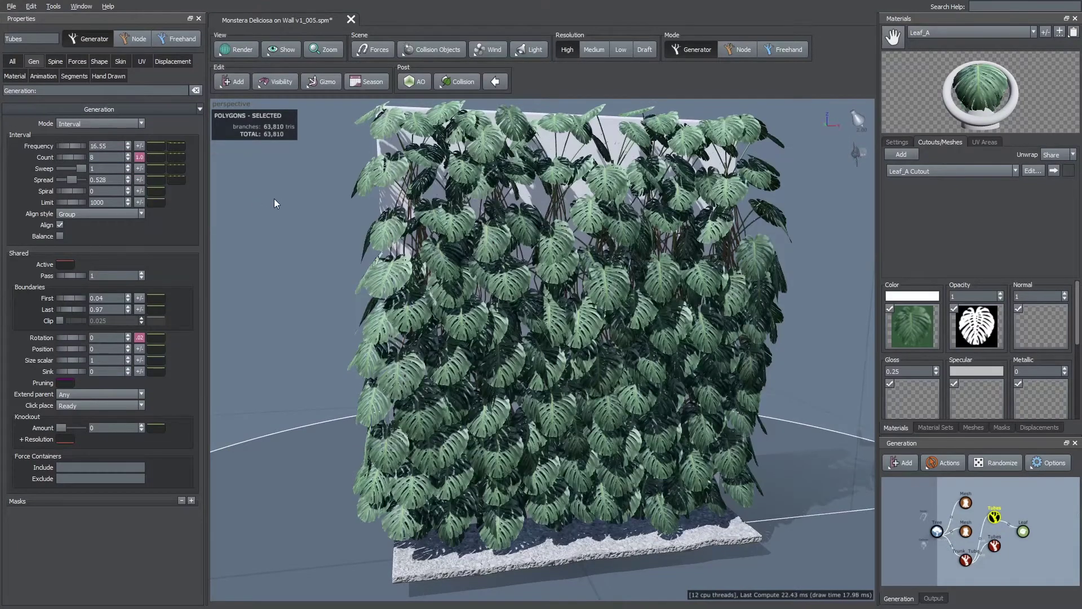
mouse_move(274, 199)
mouse_down()
mouse_move(440, 457)
mouse_move(508, 339)
mouse_move(514, 204)
mouse_move(516, 219)
mouse_move(451, 219)
mouse_move(465, 225)
mouse_up()
- Set the leaves' final orientation adjustment Out to 0.29 with a variance of about 0.05
click(1024, 531)
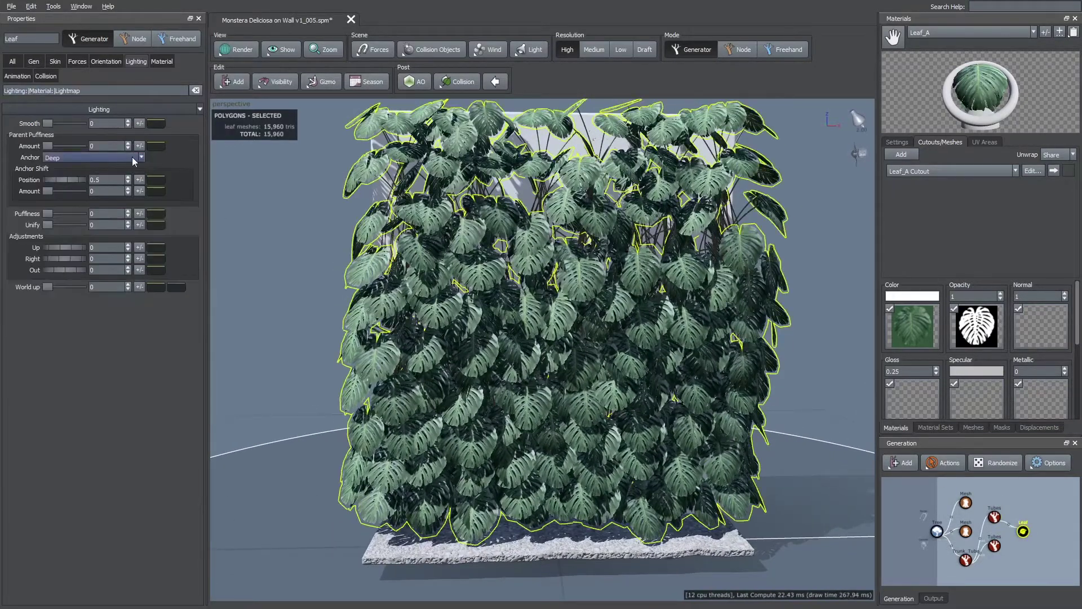
click(101, 60)
scroll(298, 316, up, 2)
drag(72, 304, 77, 303)
click(145, 304)
drag(217, 318, 223, 318)
scroll(309, 225, down, 3)
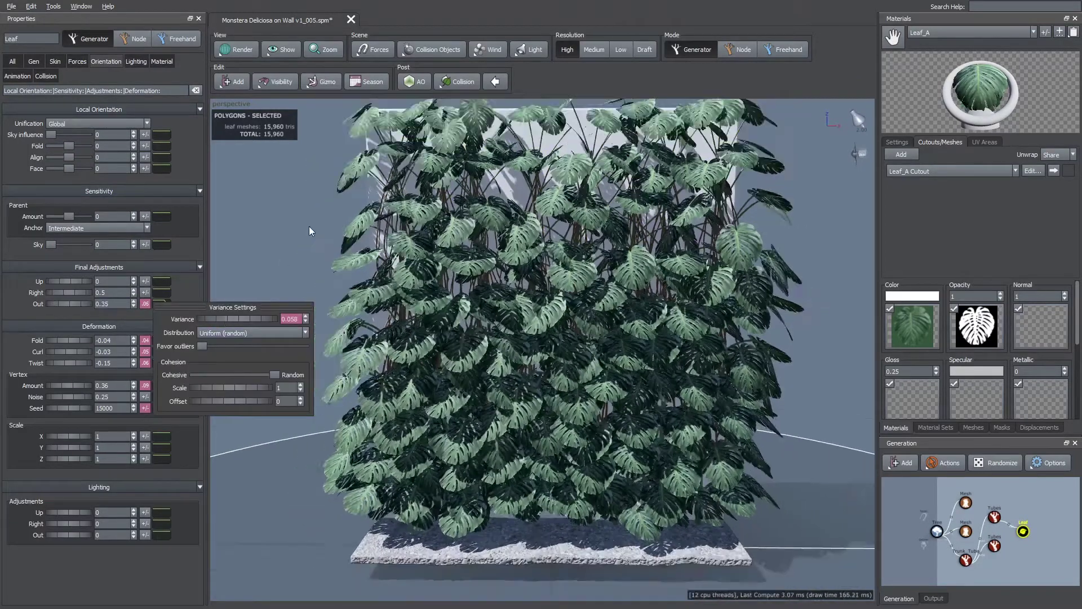
scroll(330, 236, up, 2)
drag(73, 304, 69, 304)
- Reshape the Trunk_Tube parent curve of the leaves' Out adjustment around the point where it begins to fall
click(162, 304)
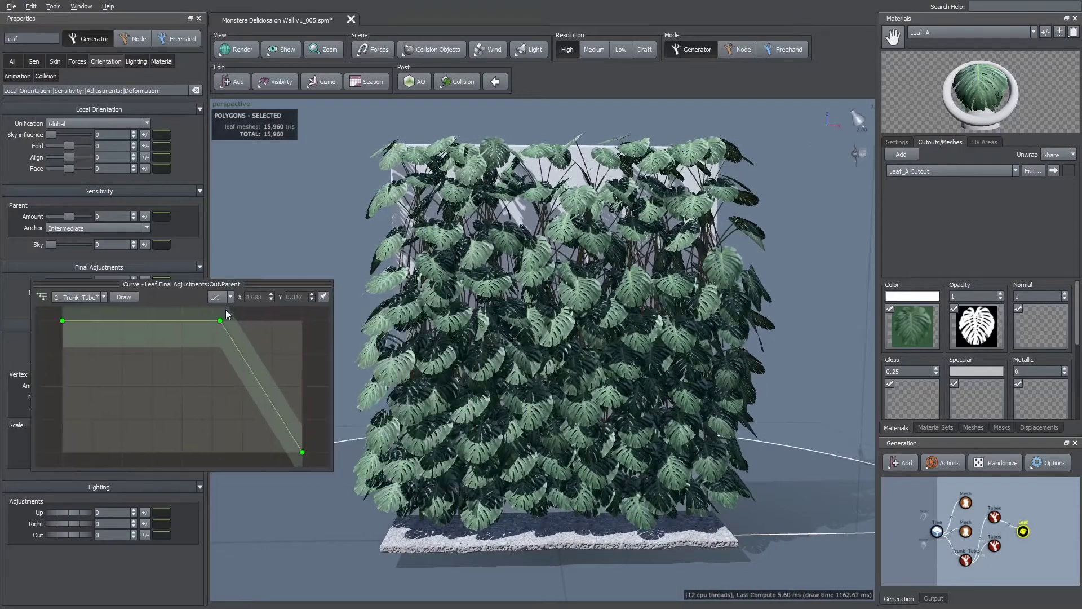
drag(226, 314, 204, 329)
drag(307, 225, 420, 300)
scroll(351, 264, up, 5)
scroll(573, 286, down, 5)
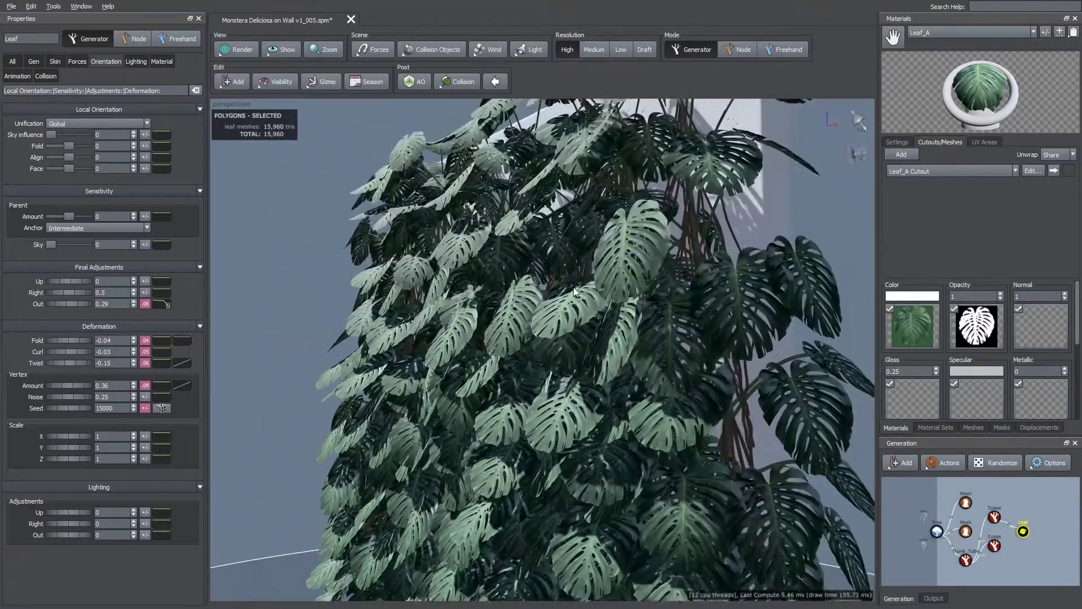
drag(573, 286, 598, 285)
scroll(604, 275, up, 3)
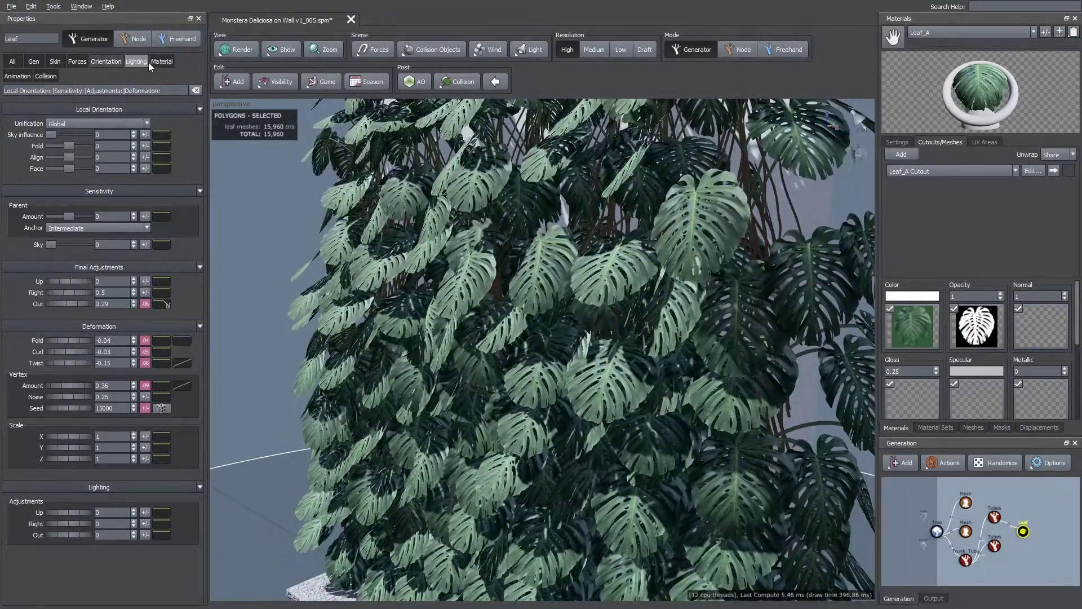
- Set the puffiness of the leaves' lighting to about 0.167
click(145, 61)
drag(53, 213, 56, 214)
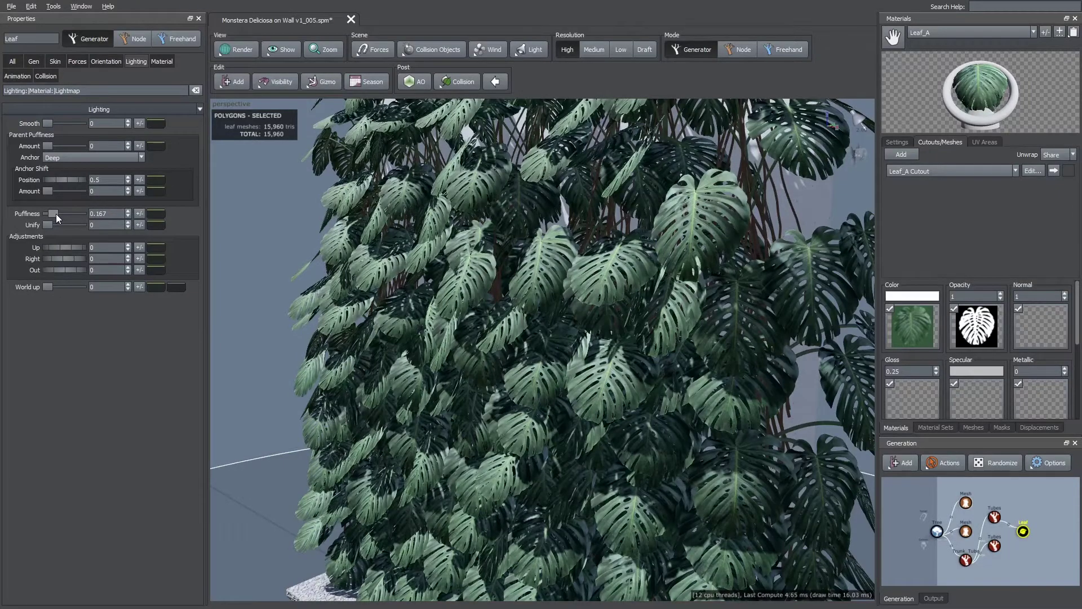
scroll(420, 282, down, 5)
drag(421, 282, 445, 275)
scroll(445, 275, up, 3)
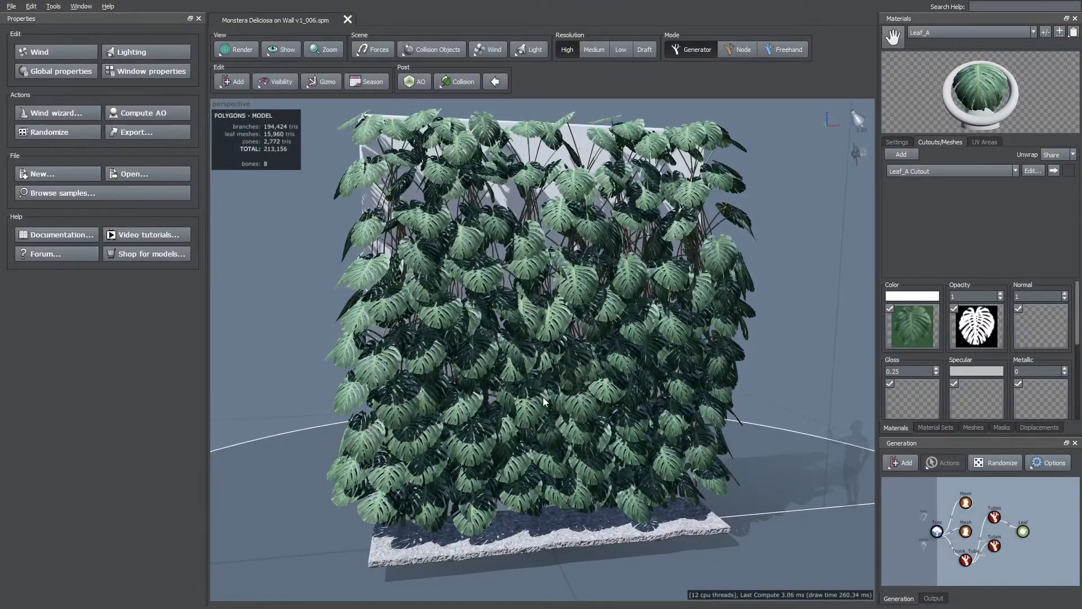
- Try low-quality collision on the whole model and switch collision back to None
scroll(543, 396, up, 5)
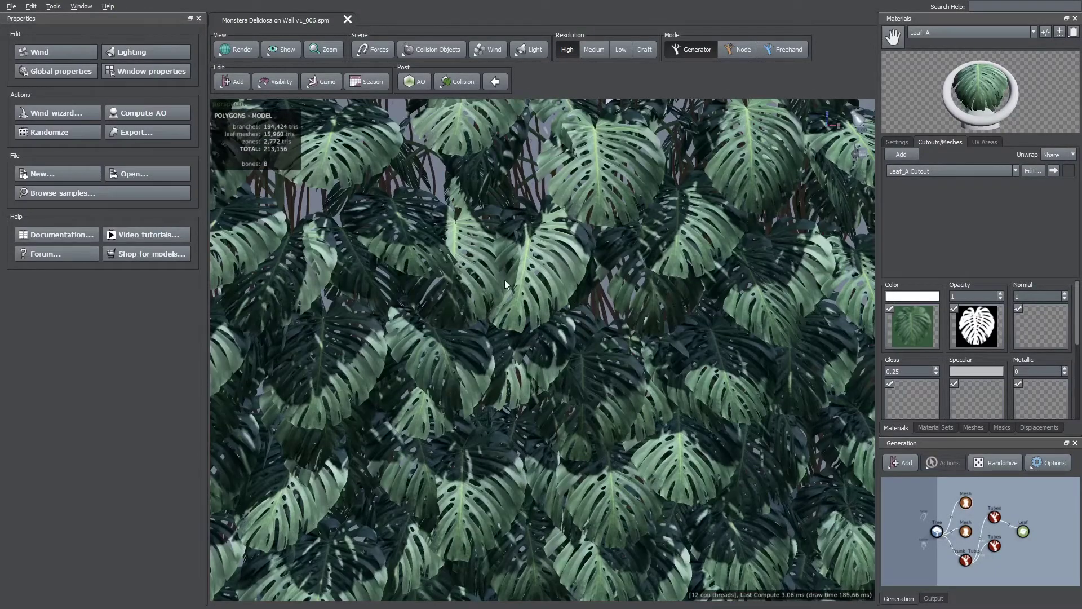
scroll(425, 247, down, 5)
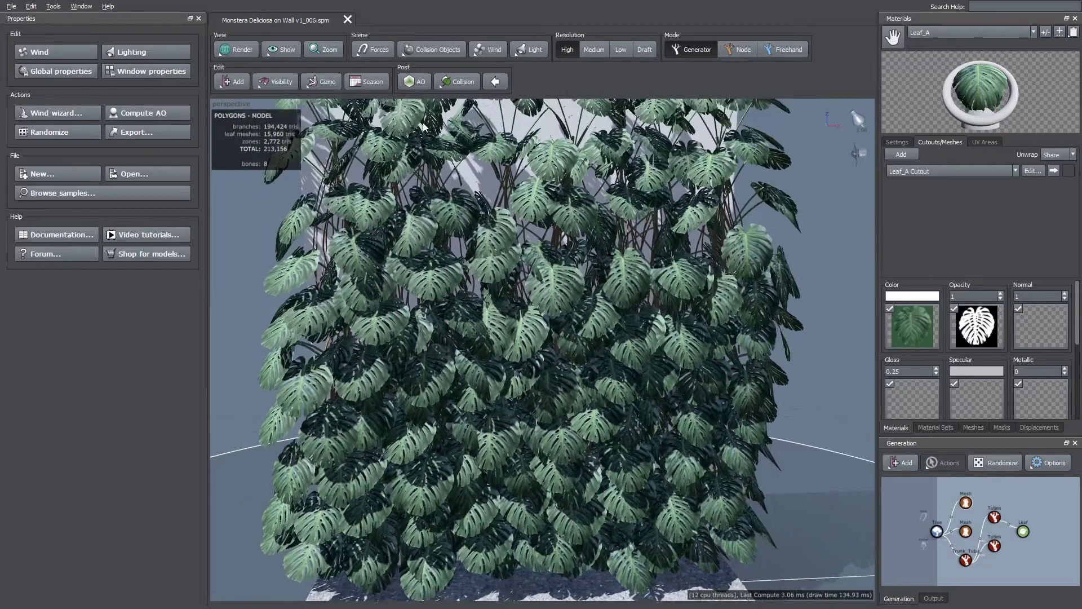
click(448, 85)
click(458, 108)
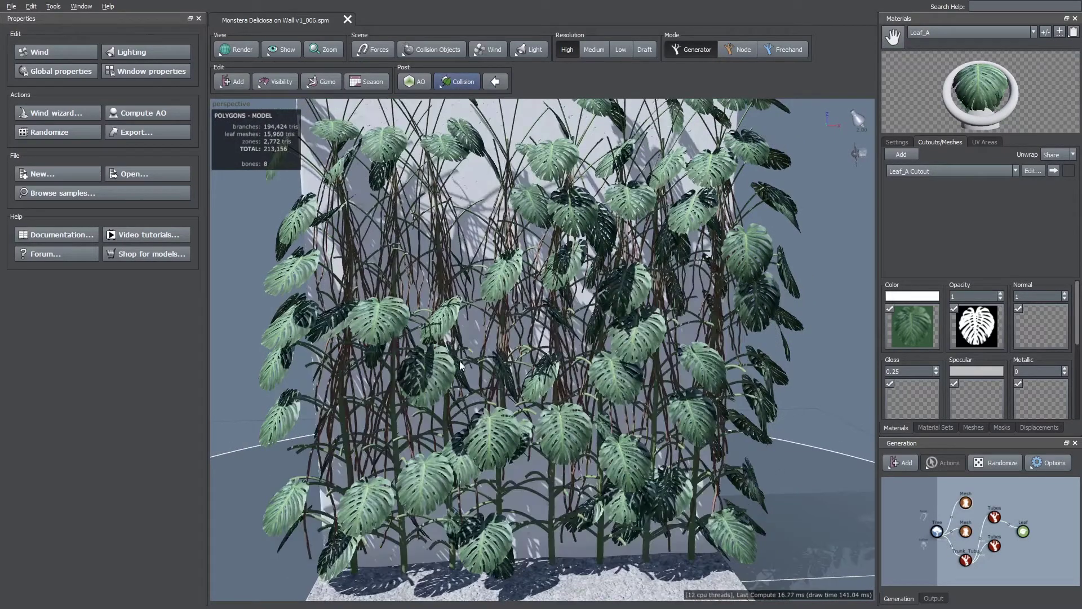
click(458, 82)
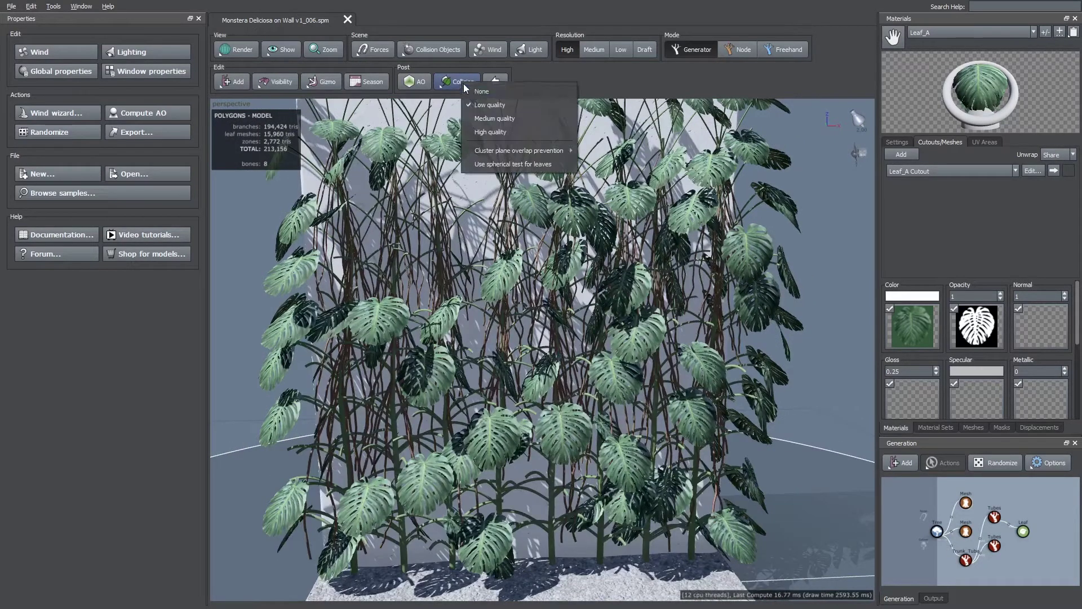
click(461, 93)
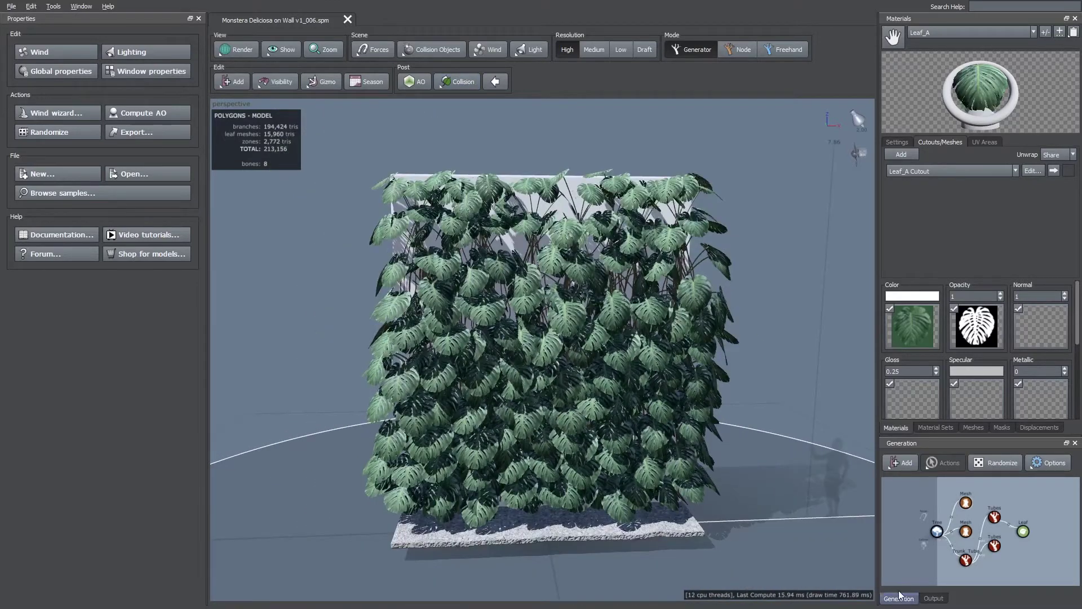
- Set the knockout amount of the leaf-bearing branches to about 0.167
click(994, 516)
scroll(490, 393, up, 3)
drag(490, 393, 508, 388)
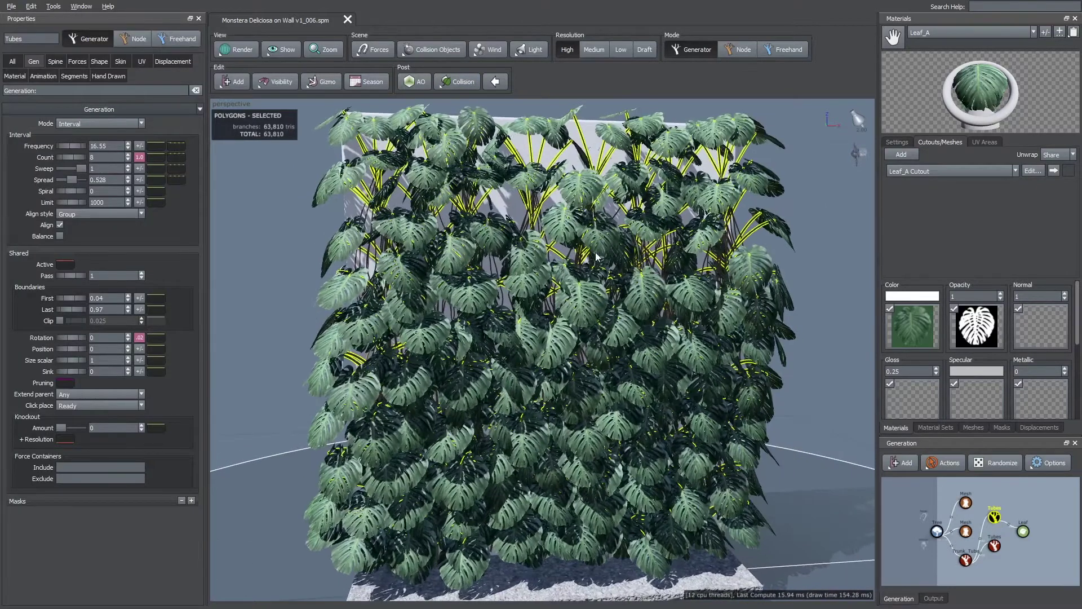
drag(62, 432, 63, 427)
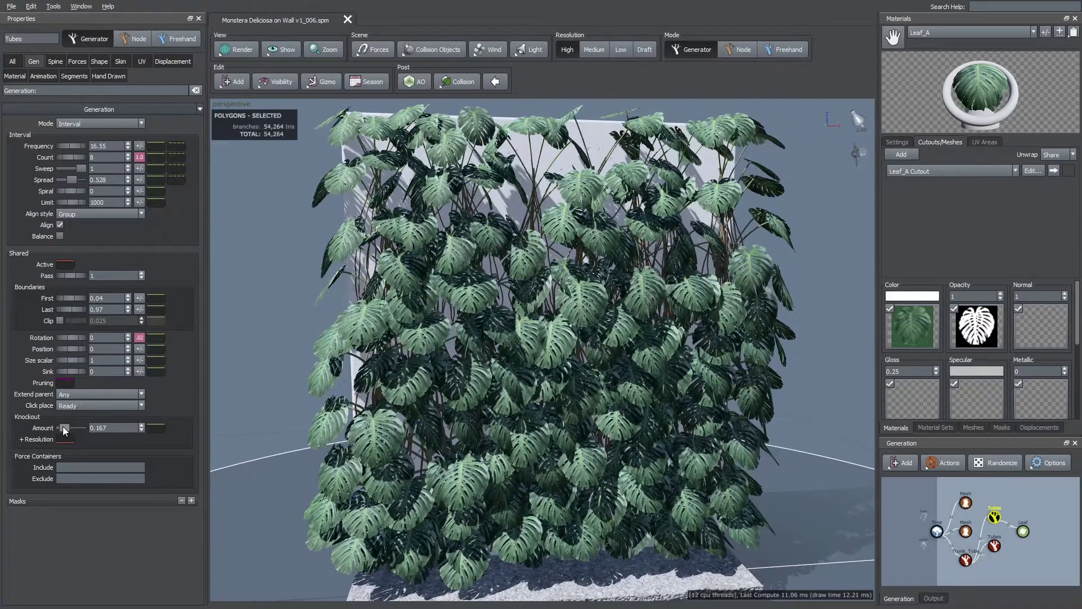
drag(527, 431, 488, 419)
scroll(507, 412, up, 3)
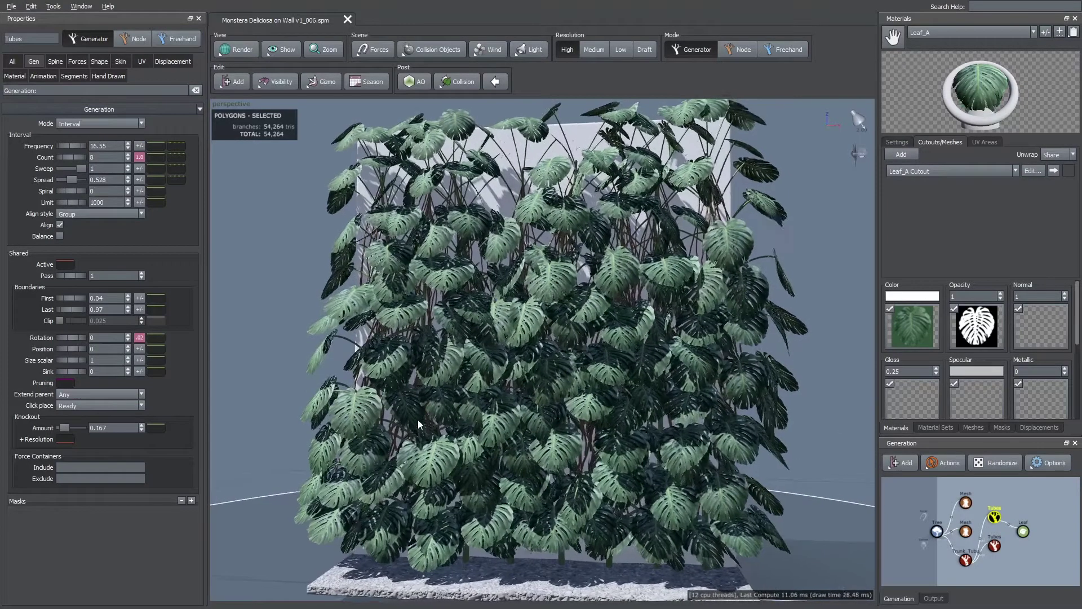
- Give the leaf-bearing branches' length as a percentage of the parent a variance of about 0.01
click(55, 61)
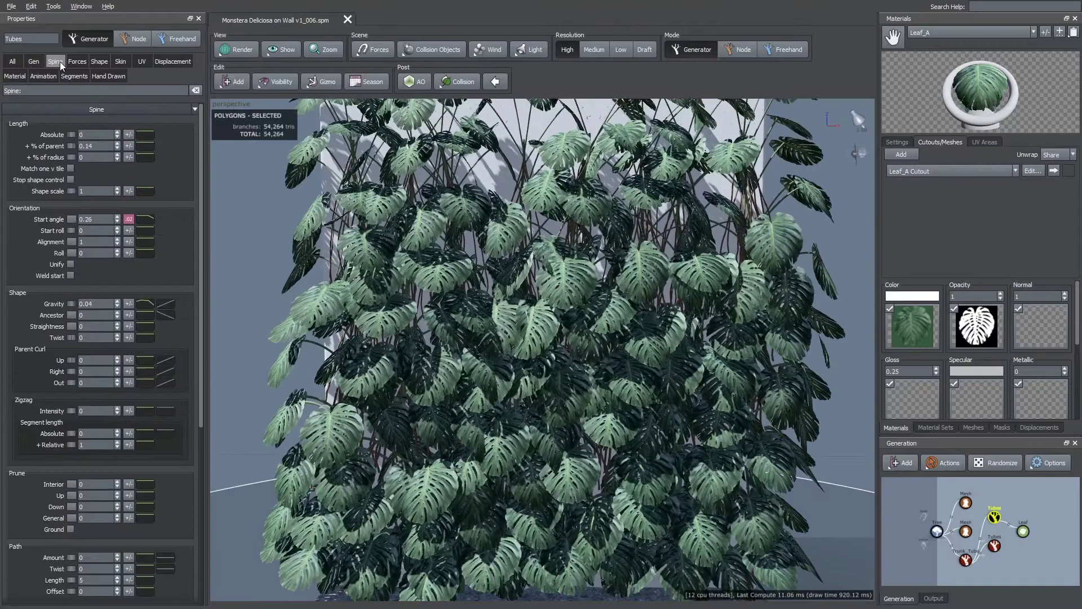
click(129, 146)
drag(208, 163, 215, 163)
drag(499, 266, 509, 265)
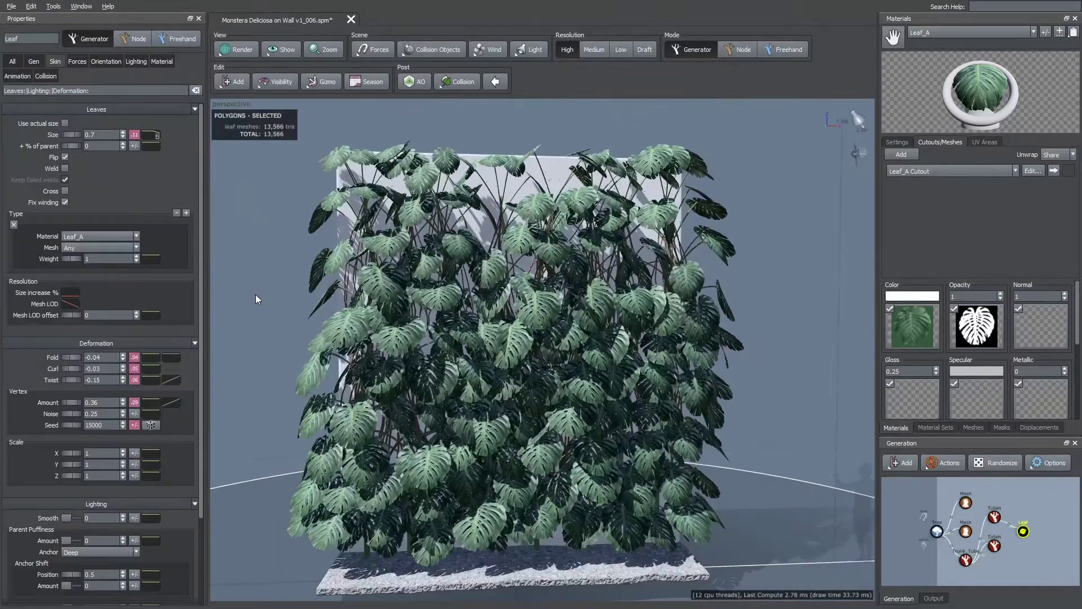
scroll(255, 294, up, 2)
mouse_move(261, 292)
mouse_down()
mouse_move(272, 284)
mouse_move(262, 298)
mouse_up()
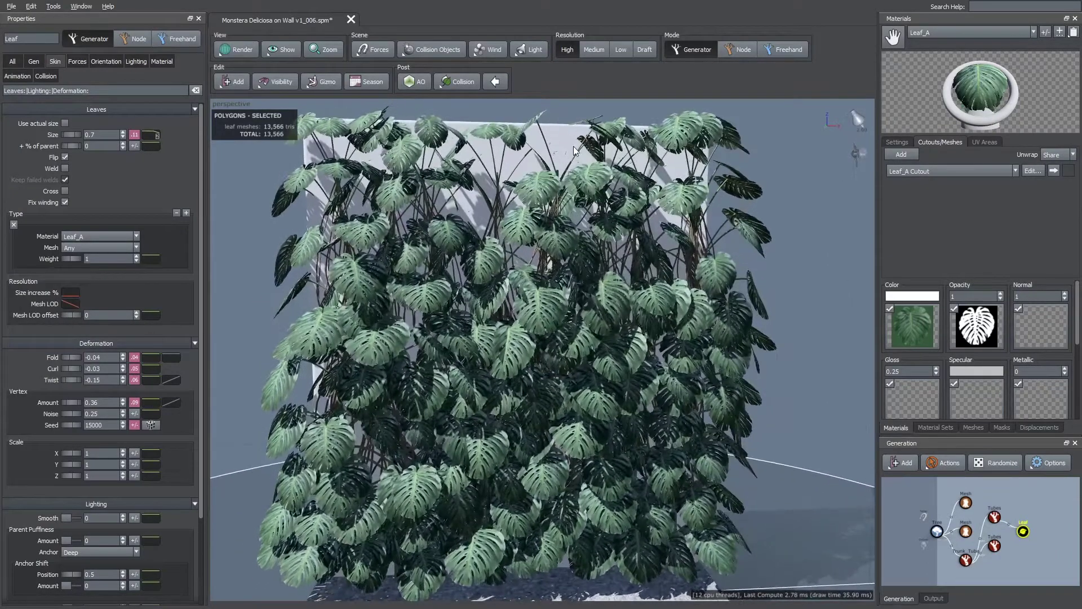
- Add a point near the end of the branches' frequency profile curve and lower the curve's last point to about 3.97
click(708, 313)
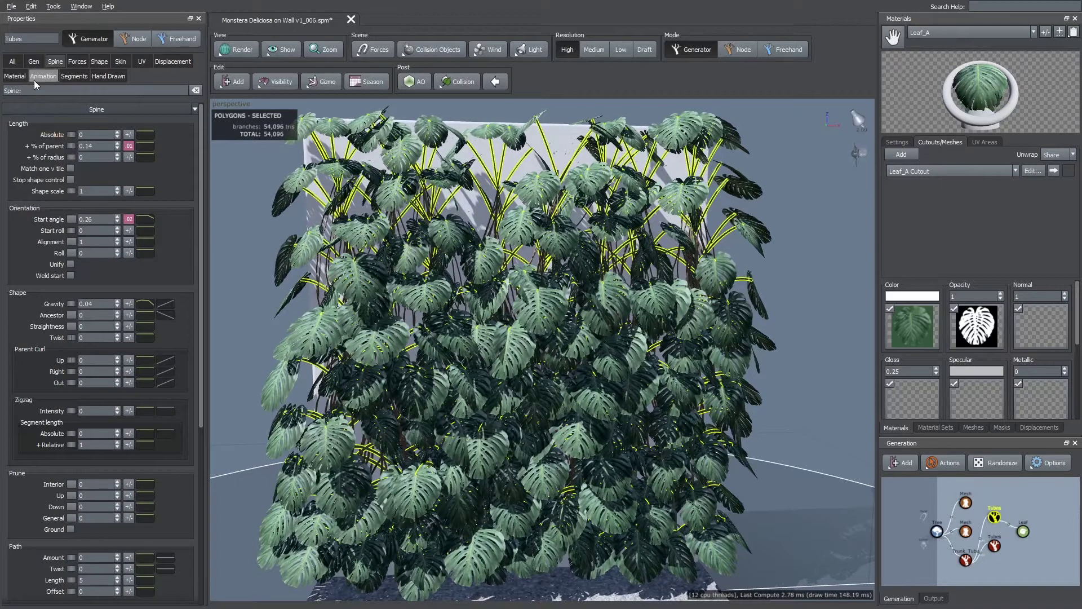
click(34, 65)
click(178, 147)
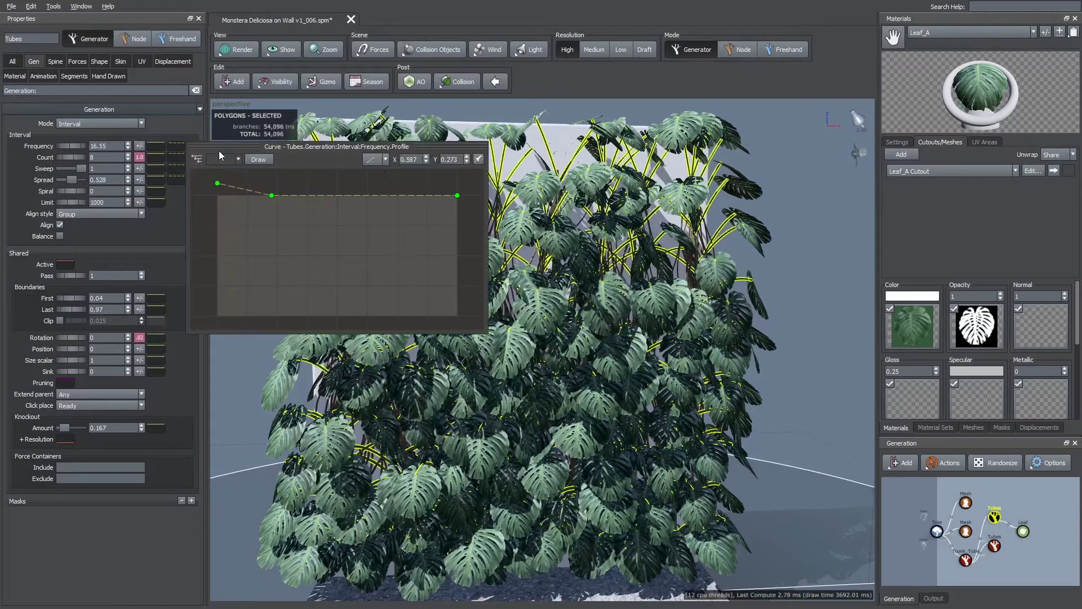
drag(219, 151, 79, 286)
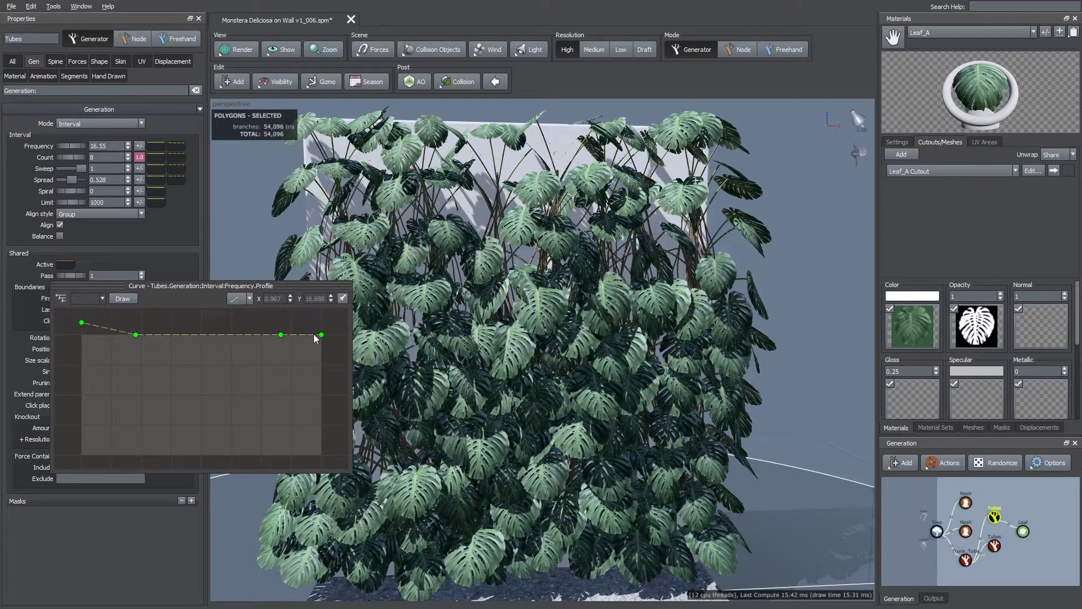
drag(321, 335, 325, 430)
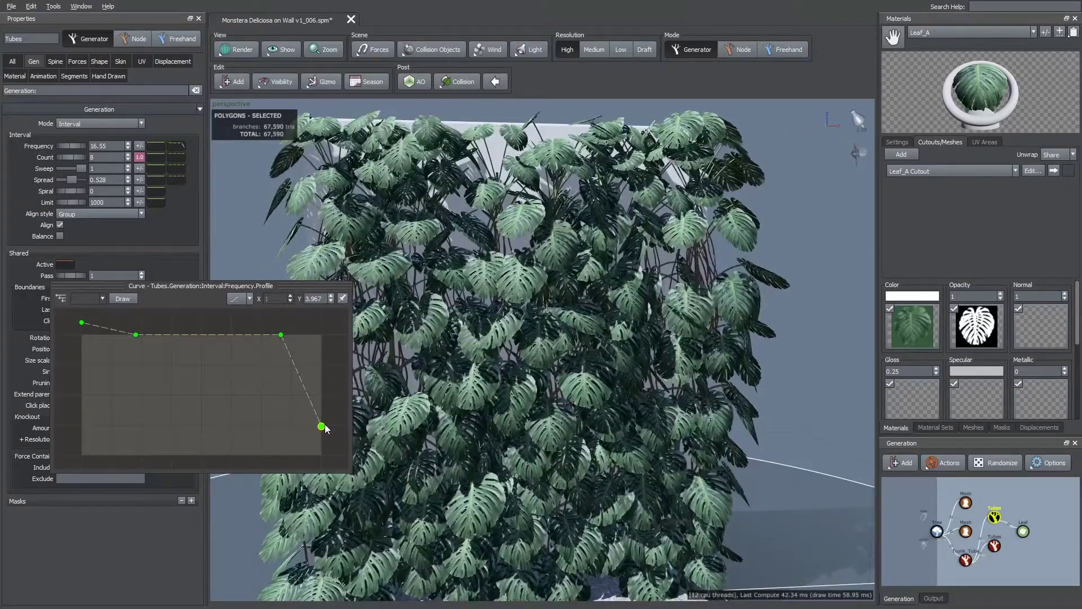
- Close the branches' frequency profile curve and examine the foliage density on the whole wall and up close
click(448, 398)
scroll(450, 397, down, 3)
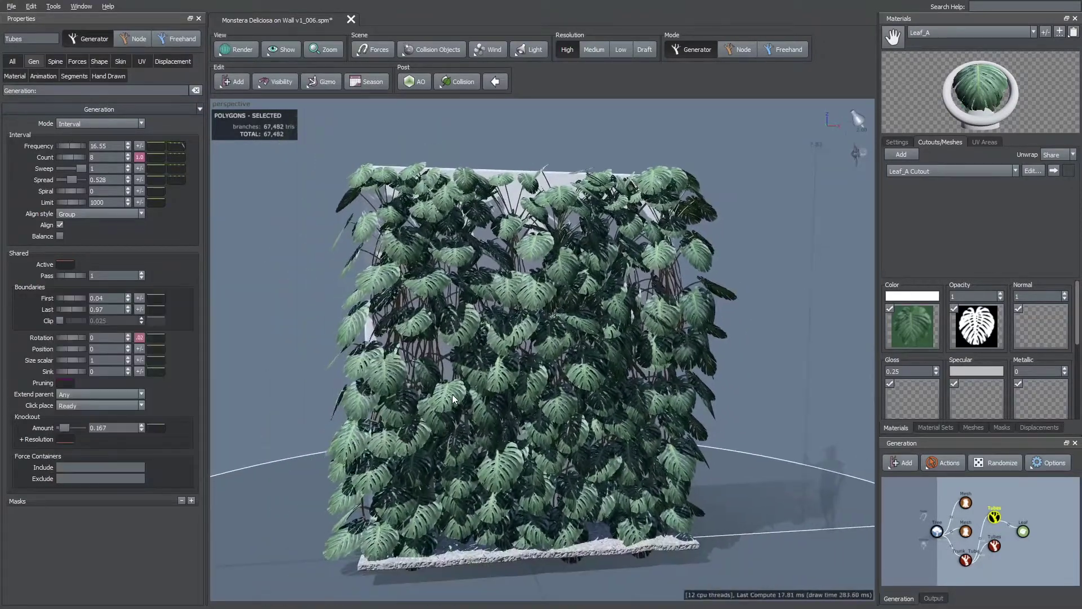
drag(452, 394, 444, 374)
scroll(416, 374, up, 2)
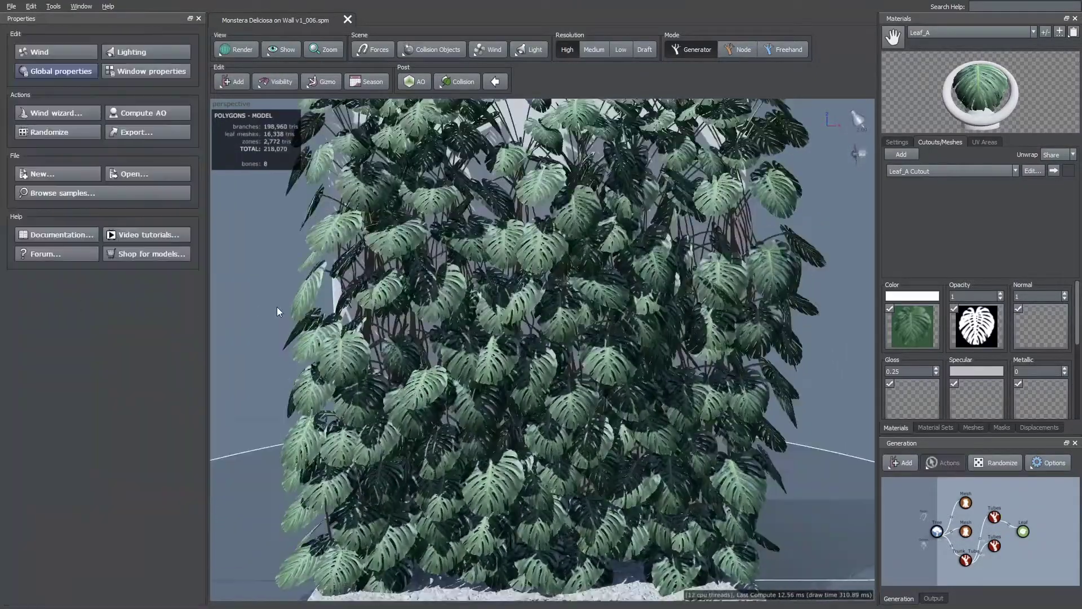
click(990, 519)
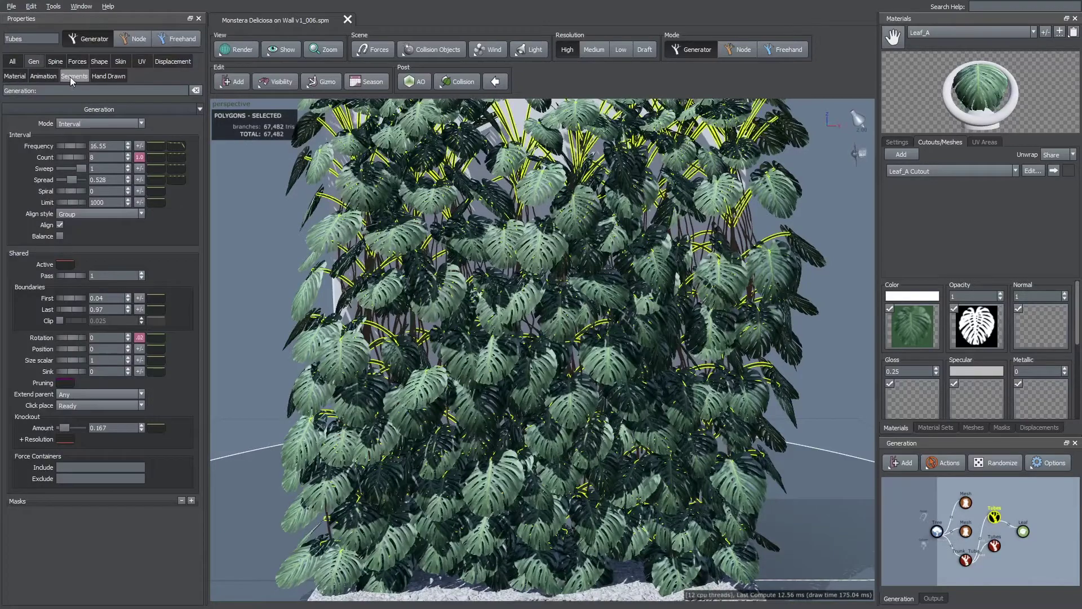
scroll(550, 352, down, 5)
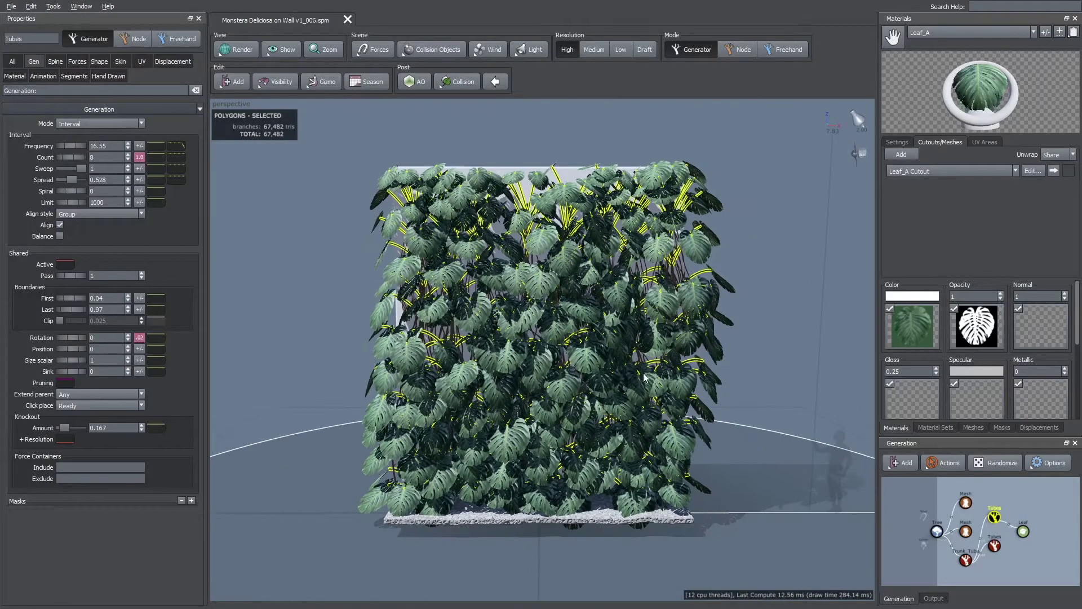
- Try a different absolute length for the trunk tubes and inspect the plant's coverage of the wall
click(965, 559)
middle_drag(763, 426, 730, 385)
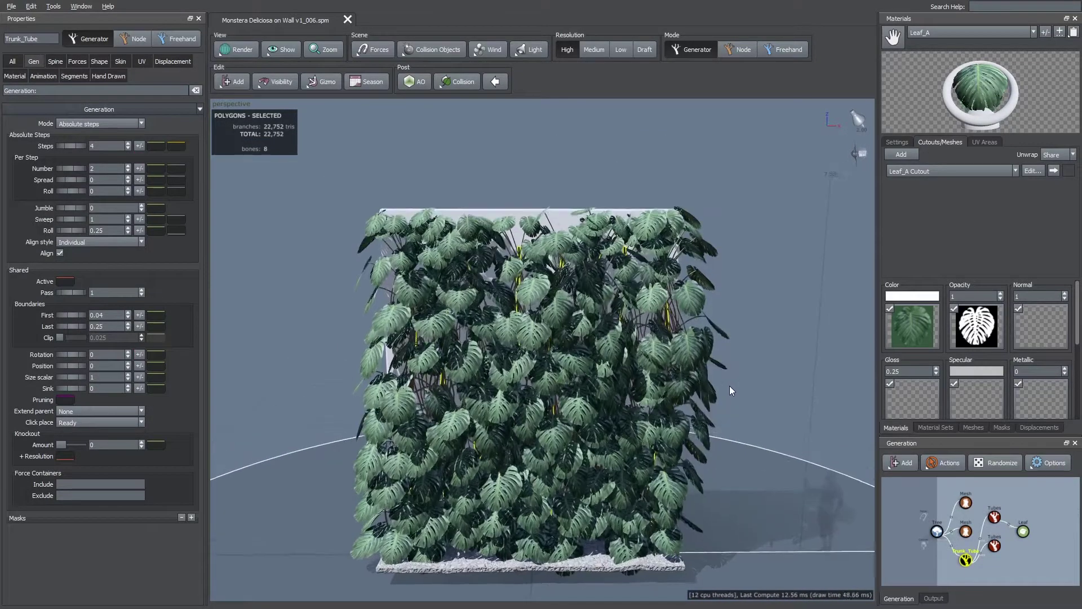
click(55, 60)
drag(71, 135, 206, 160)
middle_drag(366, 208, 380, 238)
drag(605, 278, 476, 211)
drag(554, 451, 507, 394)
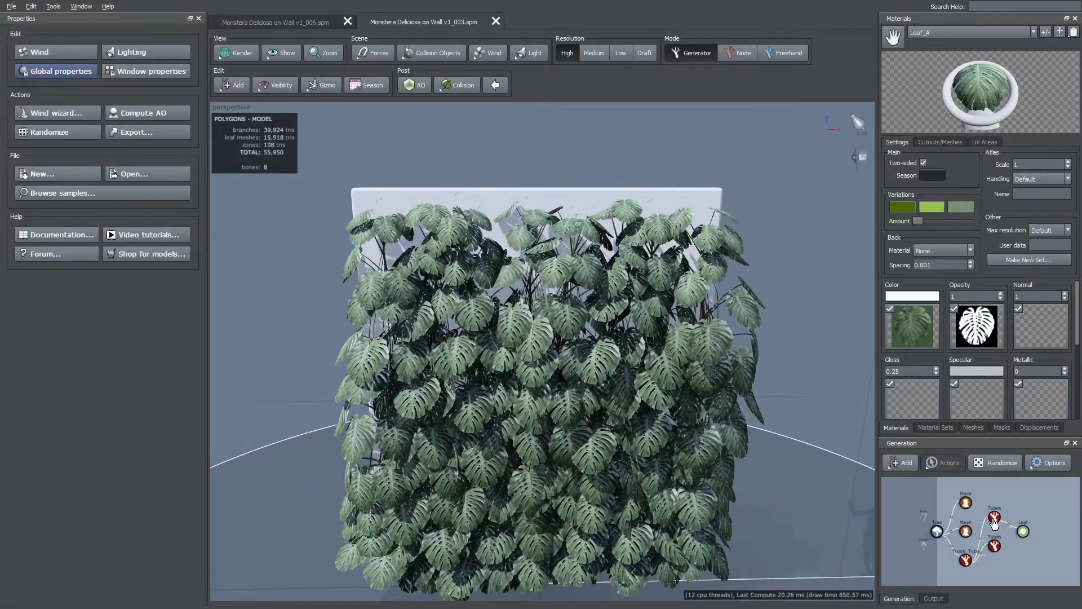
- In the Monstera Deliciosa on Wall v1_003 file, try a trunk absolute length of about 10.49 and compute ambient occlusion
click(994, 520)
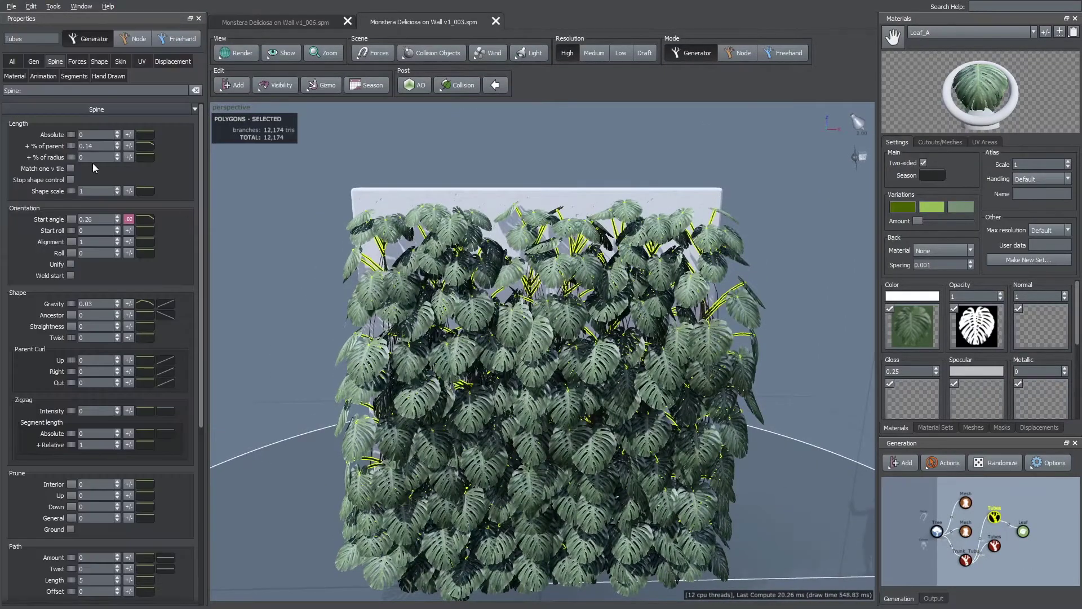
click(966, 561)
drag(490, 389, 306, 282)
scroll(306, 282, down, 3)
scroll(306, 282, up, 1)
click(55, 62)
drag(72, 137, 485, 106)
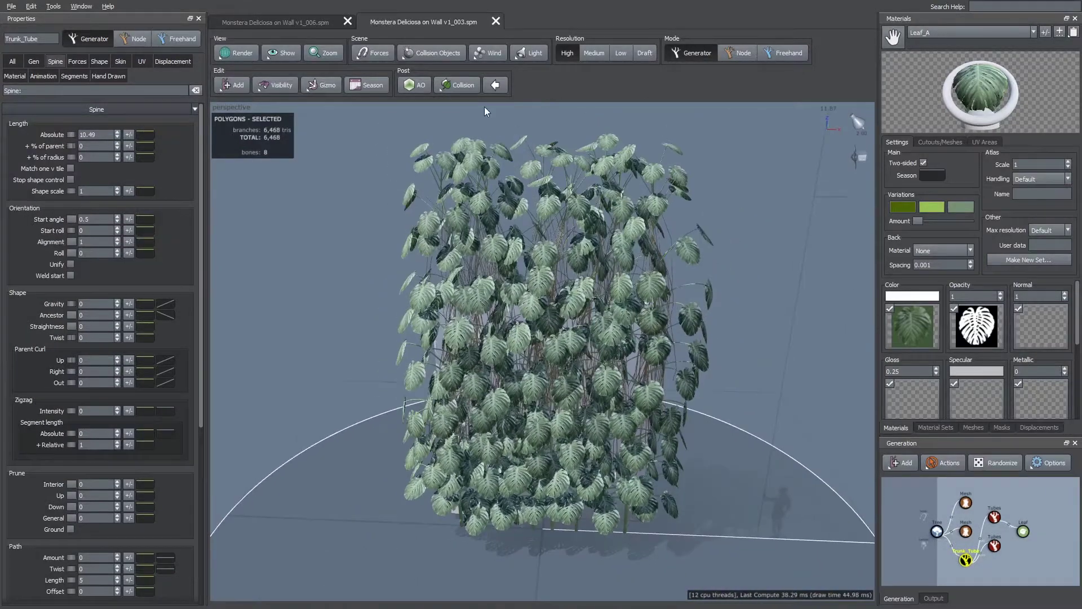
click(414, 85)
drag(448, 206, 448, 198)
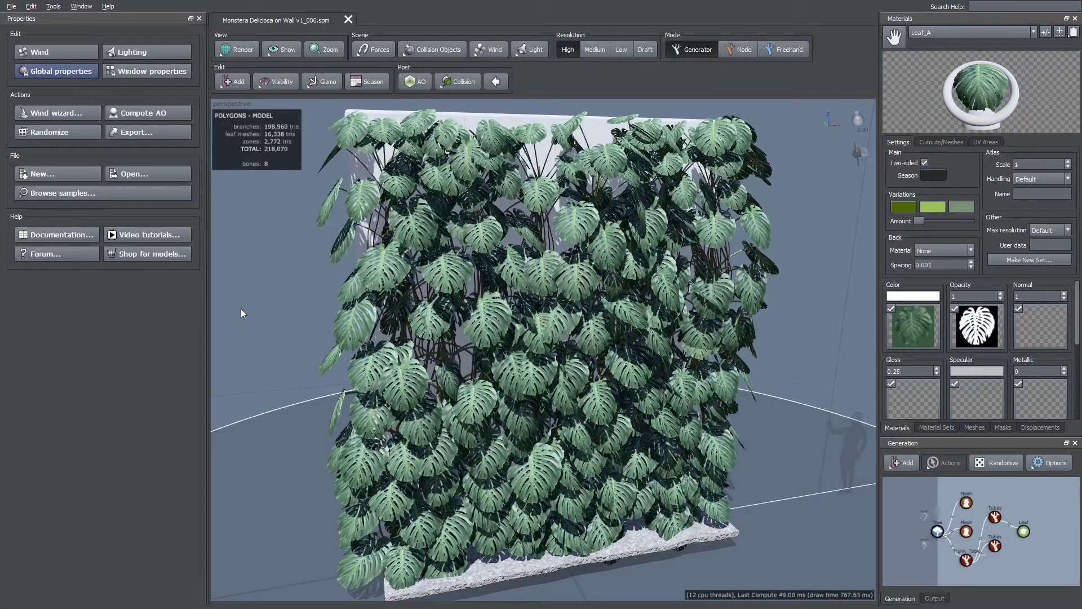
- In Monstera Deliciosa on Wall v1_006, set the trunk's segment length optimization to 0.05, comparing it with 0
mouse_move(241, 314)
mouse_down()
mouse_move(236, 305)
mouse_move(482, 320)
mouse_up()
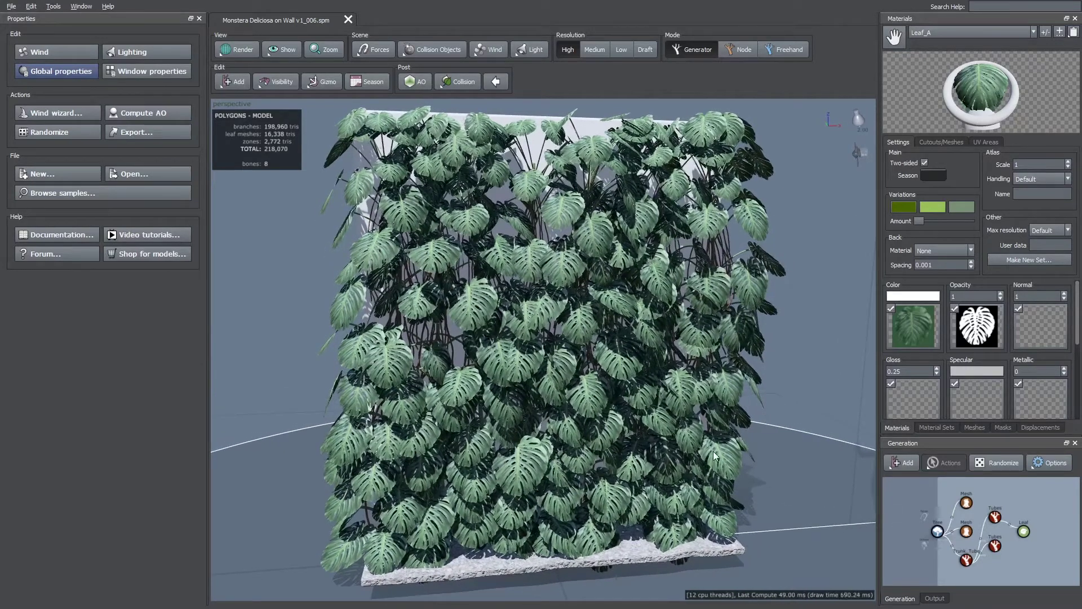
click(966, 559)
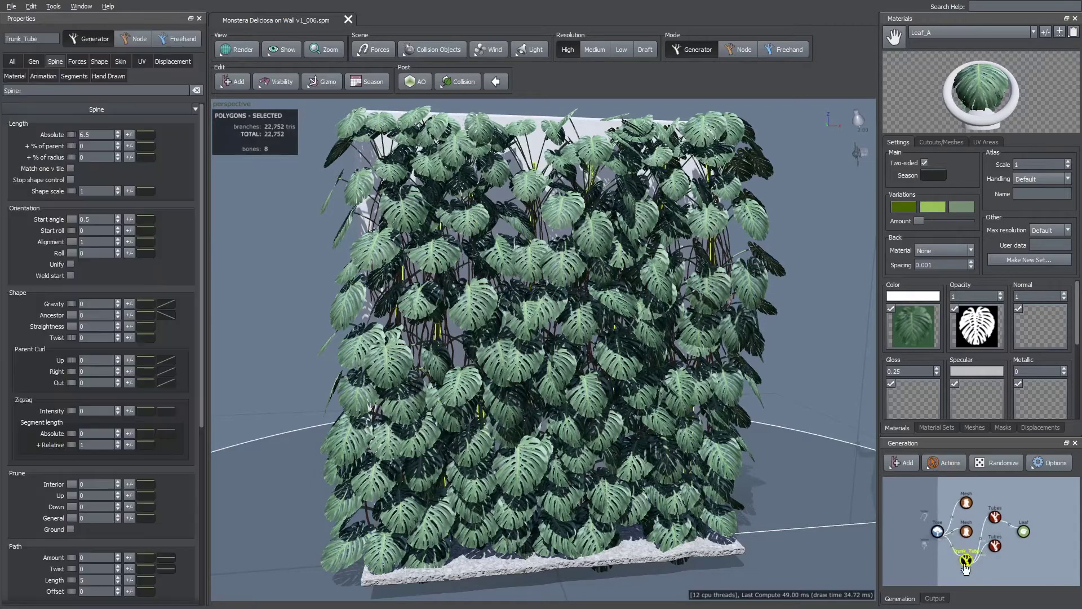
click(82, 78)
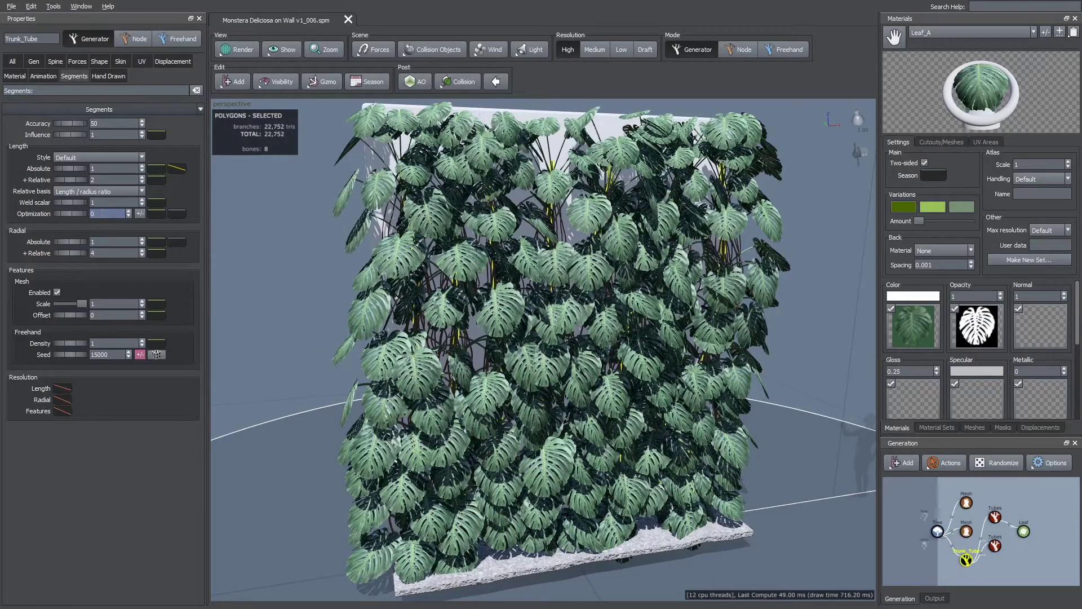
key(Return)
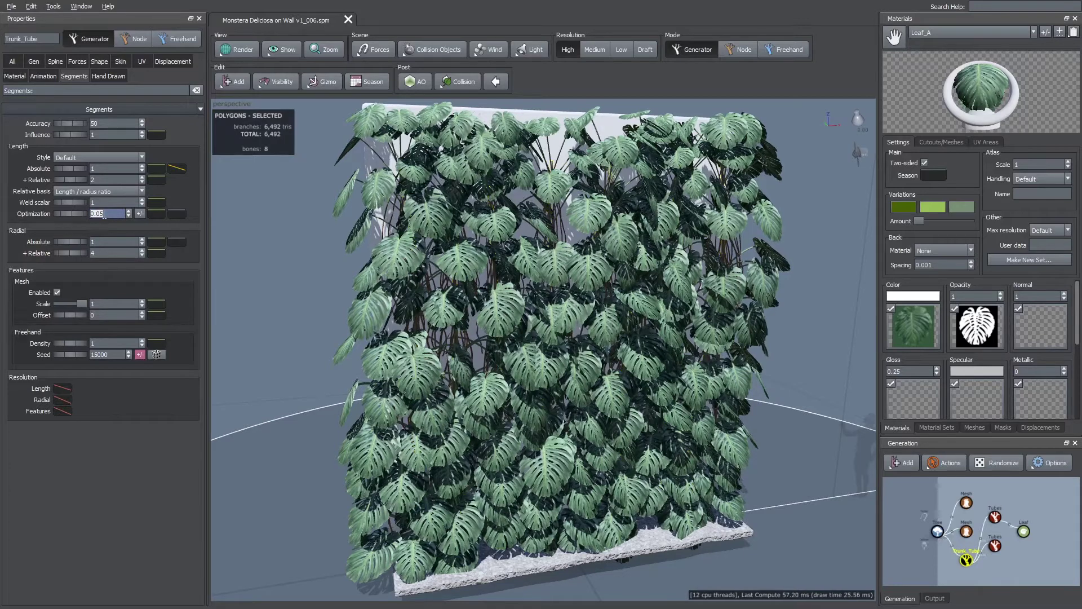
text(0)
key(Return)
text(0.05)
key(Return)
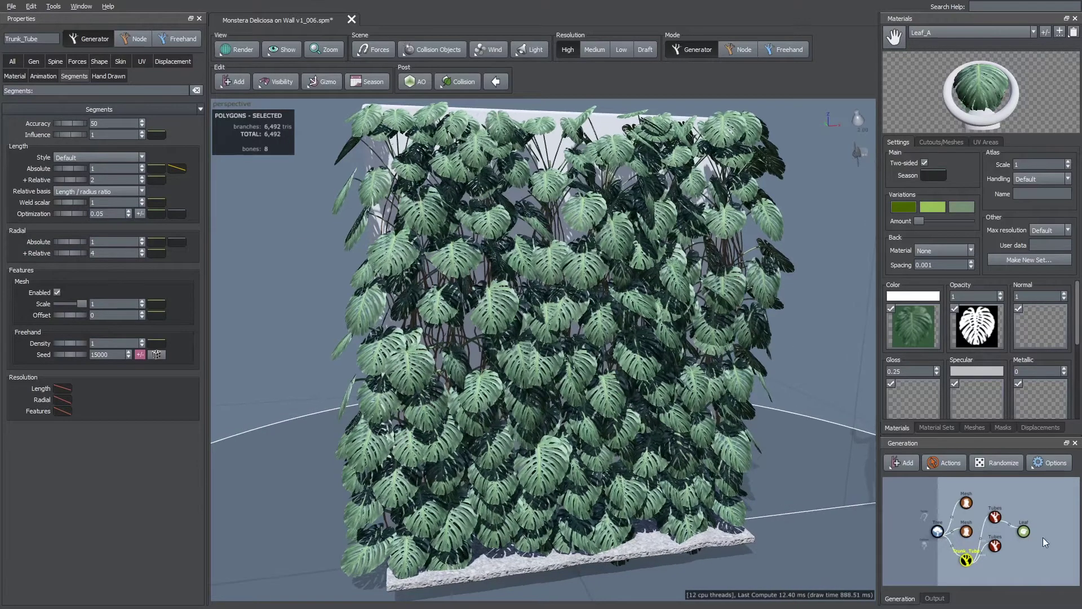
- Set the segment length optimization of the aerial root tubes to 0.7
click(993, 544)
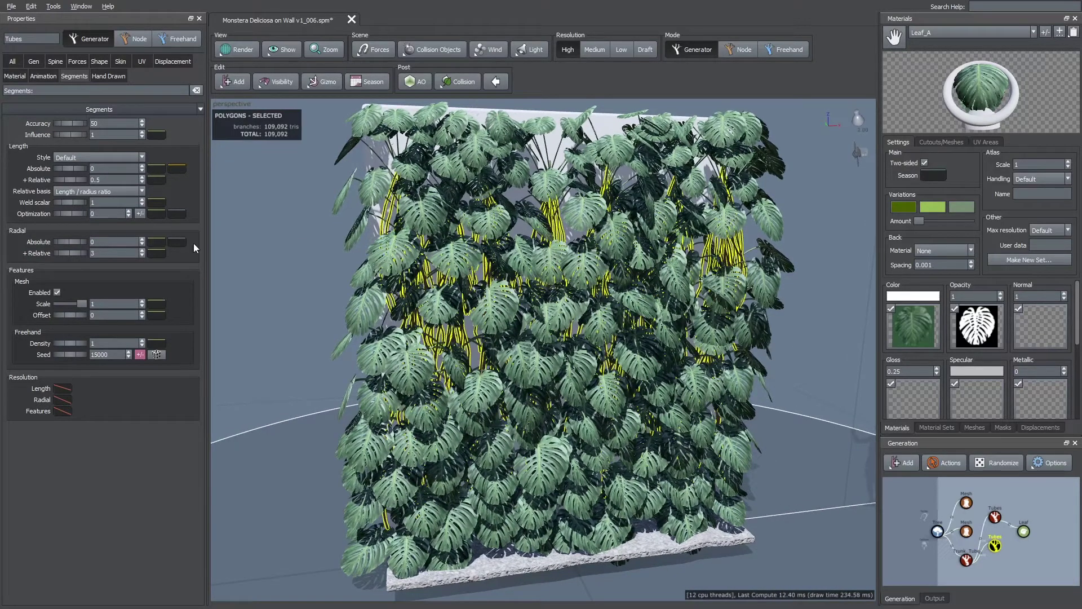
text(5)
key(Return)
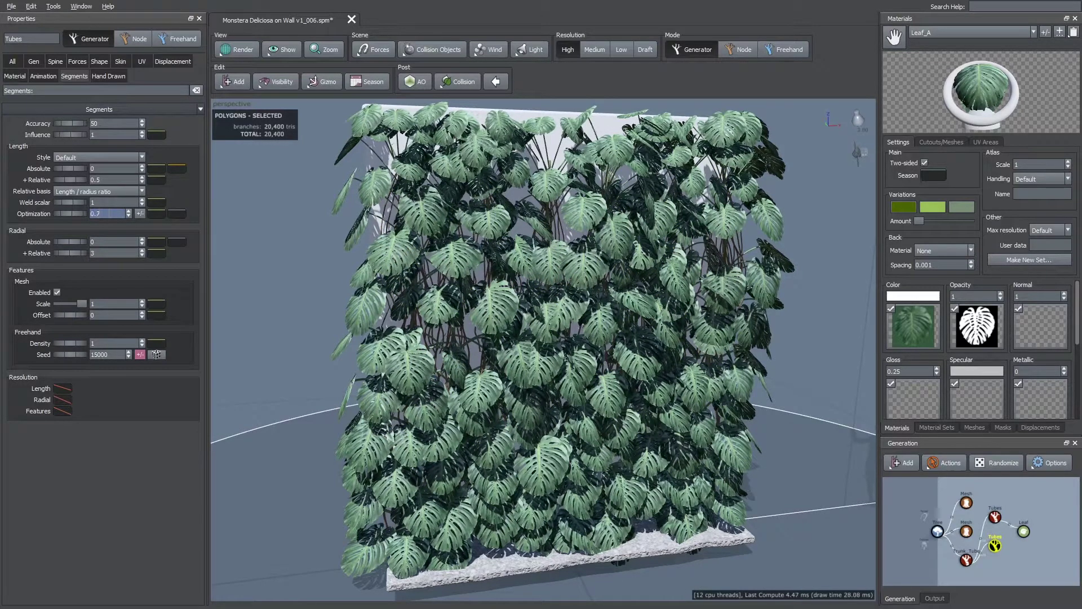
text(0.7)
key(Return)
drag(314, 248, 314, 235)
- Set the segment length optimization of the leaf-bearing branches to 0.7 and deselect them
click(1000, 515)
click(113, 213)
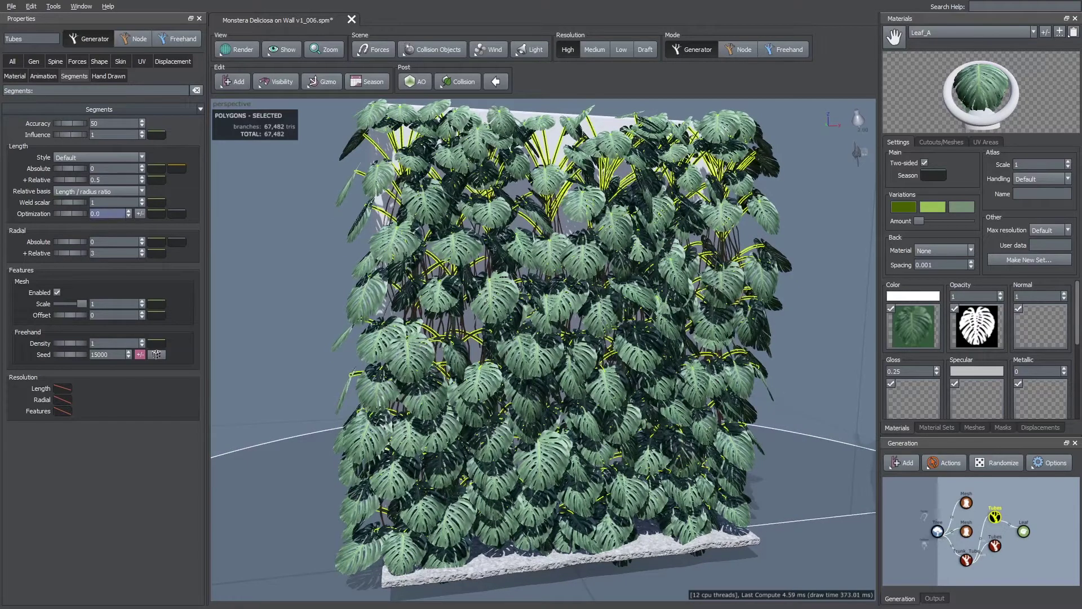
text(0.)
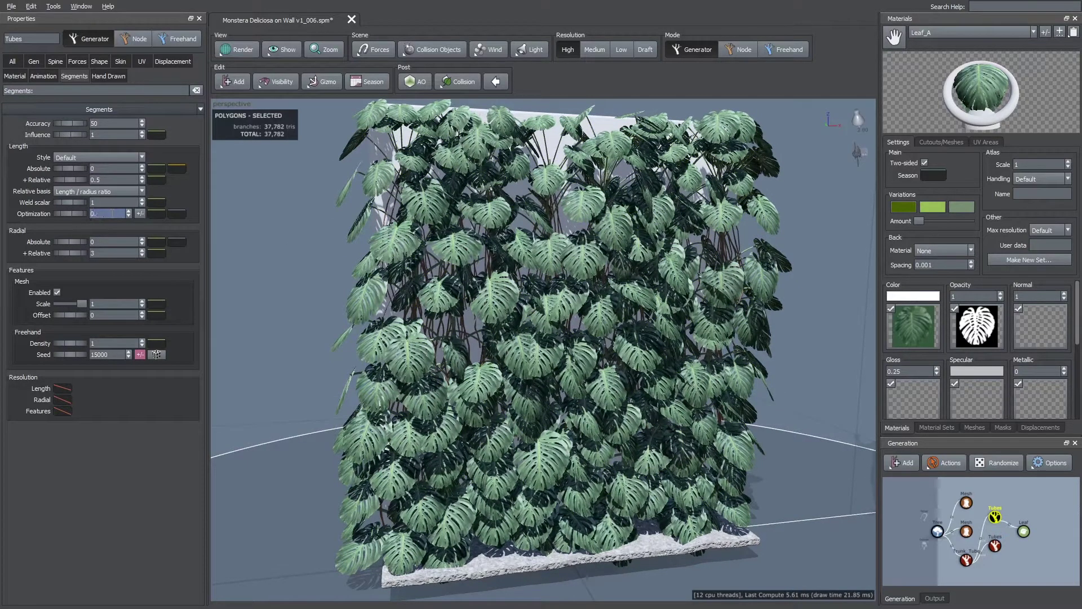
text(00.7)
key(Return)
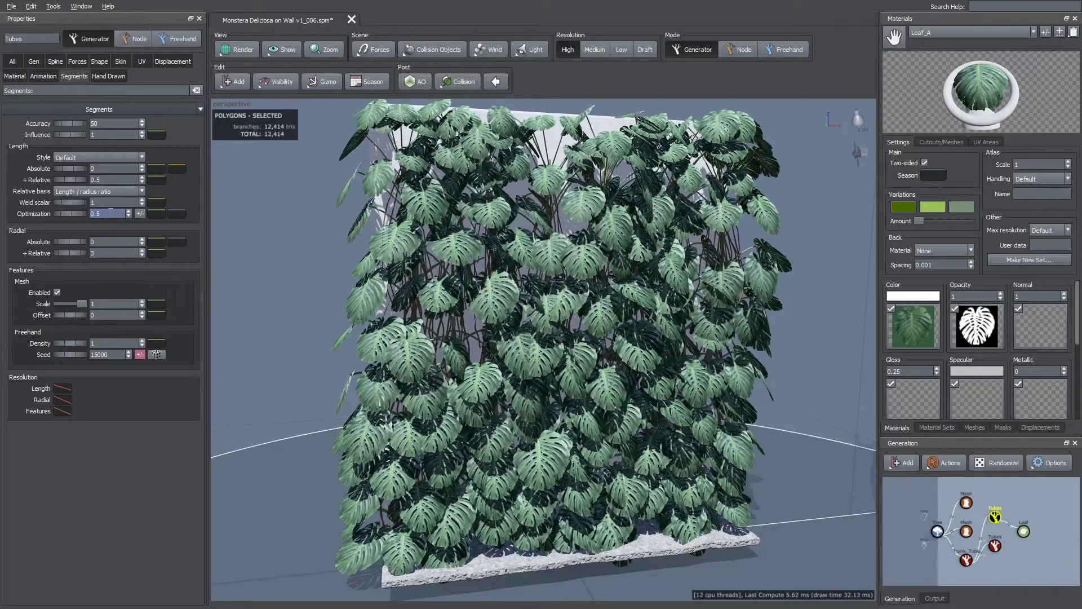
click(323, 221)
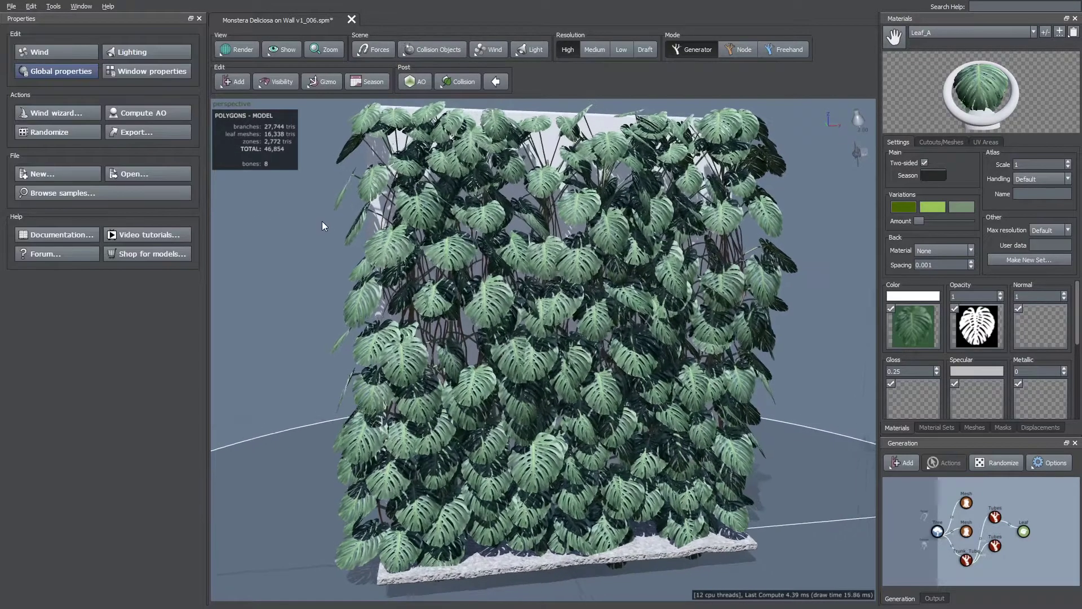
- Select the leaf, both tube generators and the trunk together, leaving out the two mesh generators
drag(609, 371, 321, 293)
scroll(380, 303, up, 3)
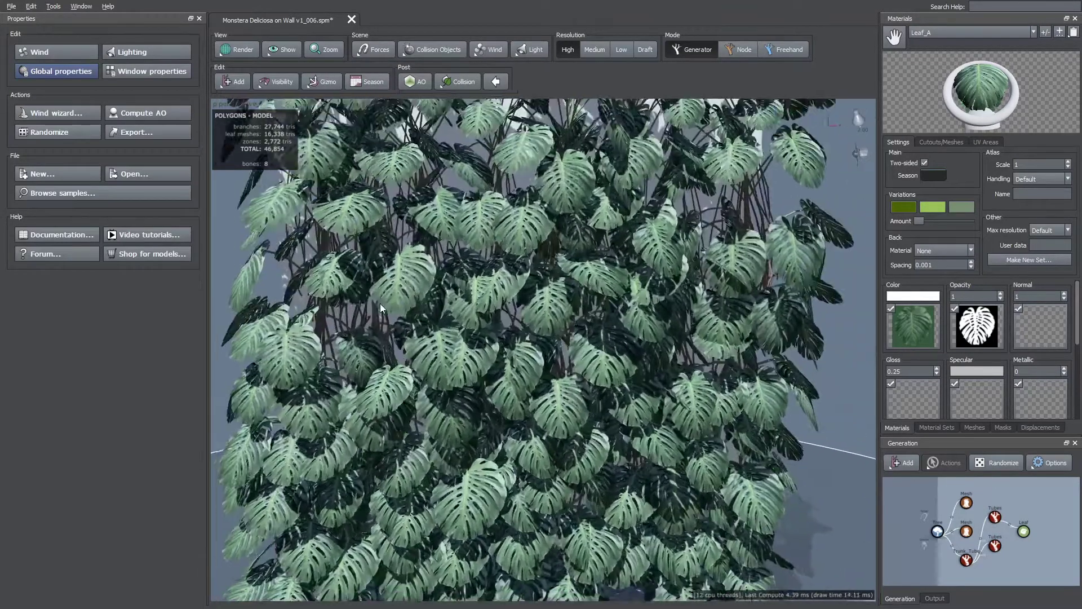
drag(1035, 556, 986, 502)
ctrl+click(967, 555)
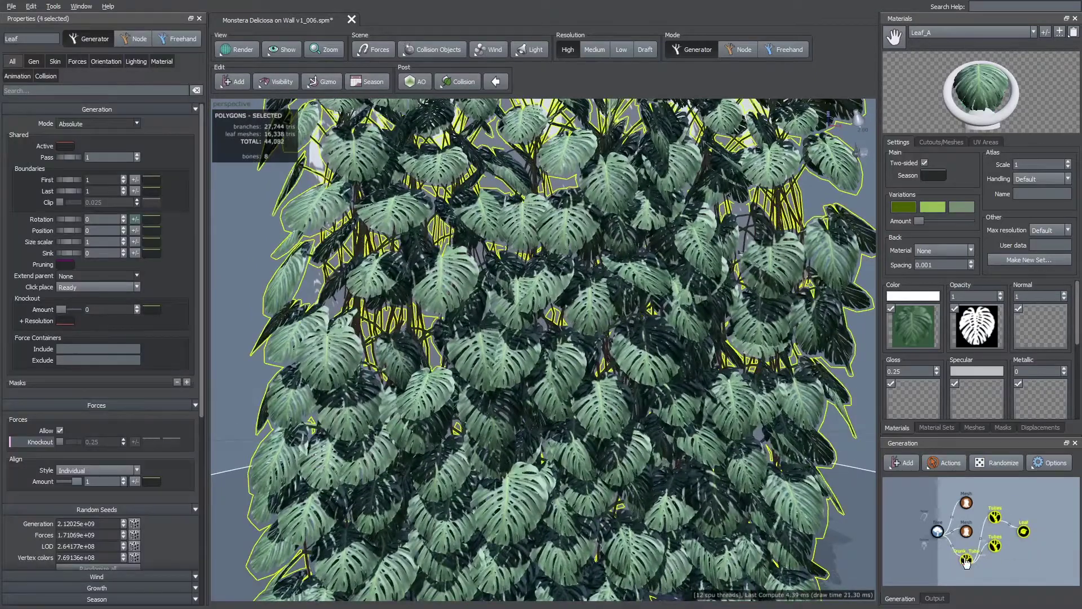
- Export the selected plant parts as an Autodesk FBX mesh, replacing the existing Monstera Deliciosa on Wall v1_006 file
click(11, 7)
click(54, 185)
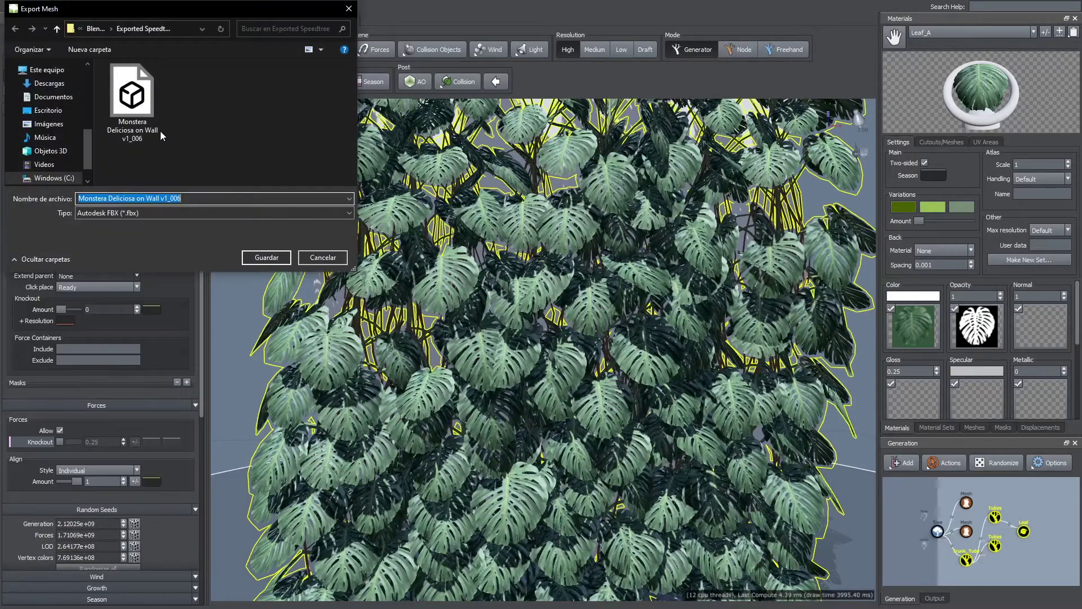
click(146, 116)
click(266, 257)
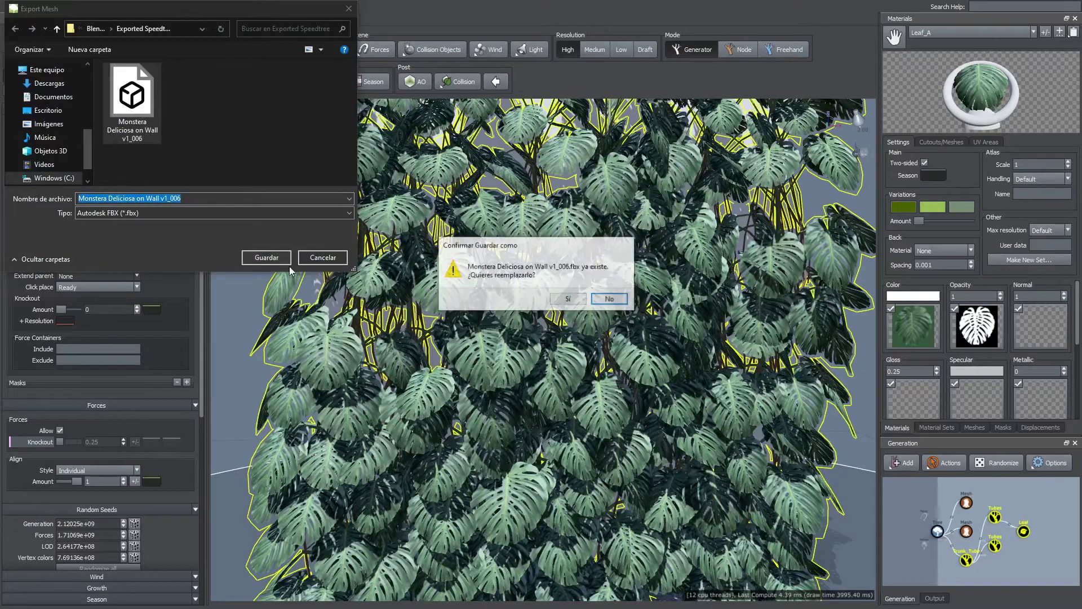
click(561, 304)
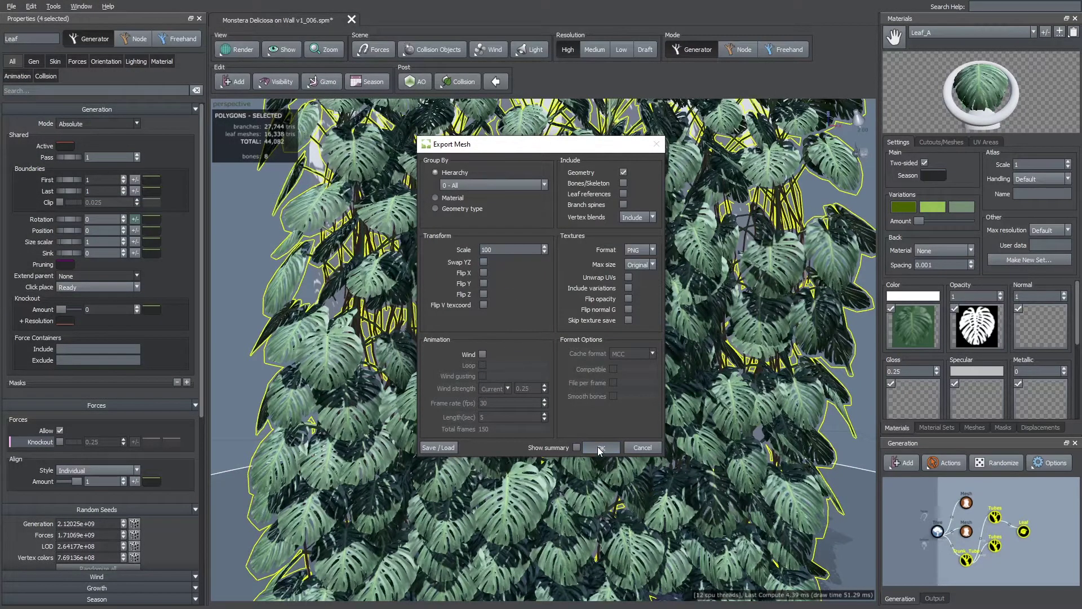
click(600, 447)
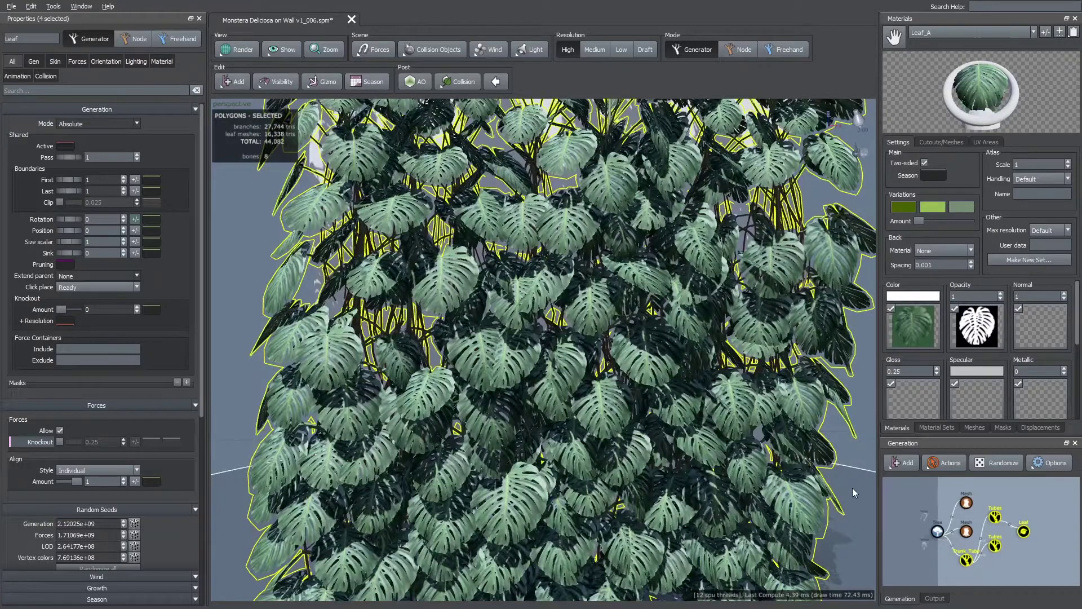